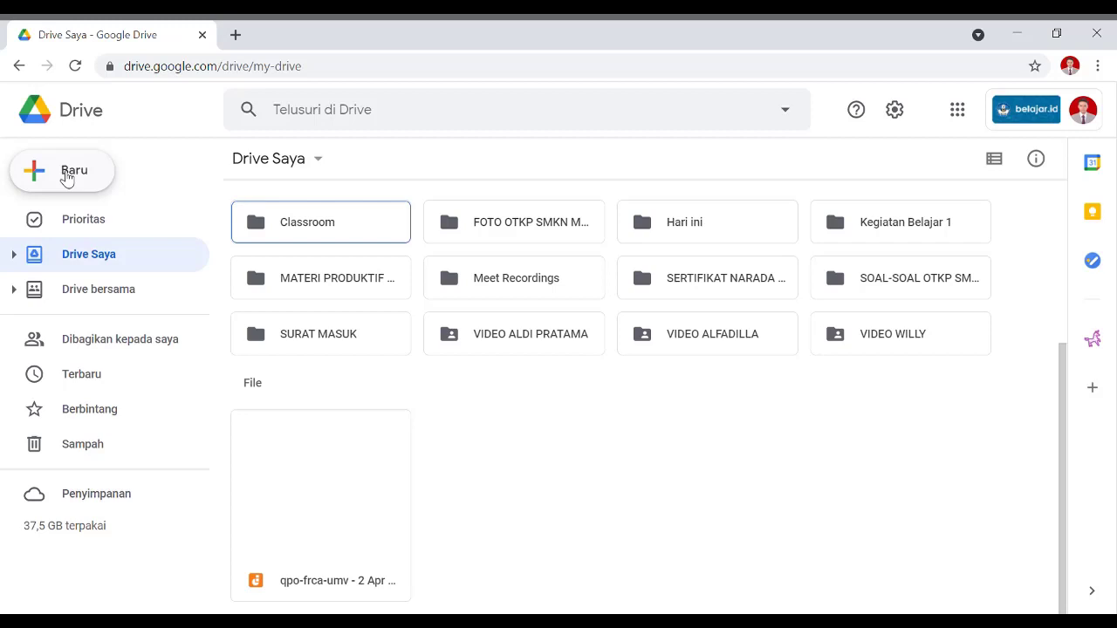
Create a blank Google Form (Formulir kosong) from the New menu in My Drive.
click(68, 177)
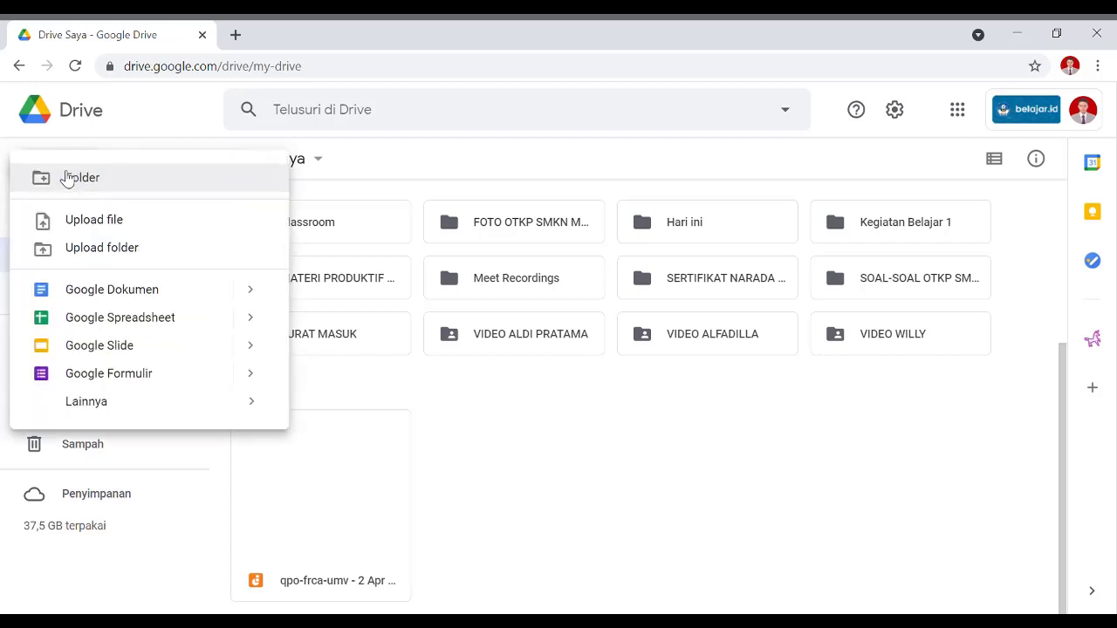
click(385, 175)
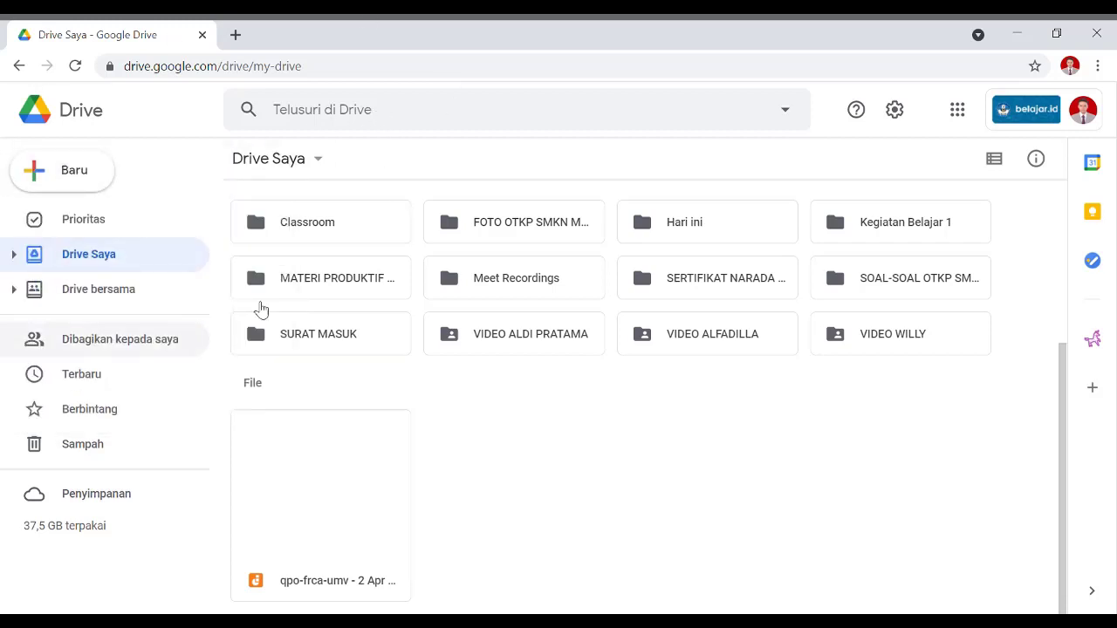
click(94, 185)
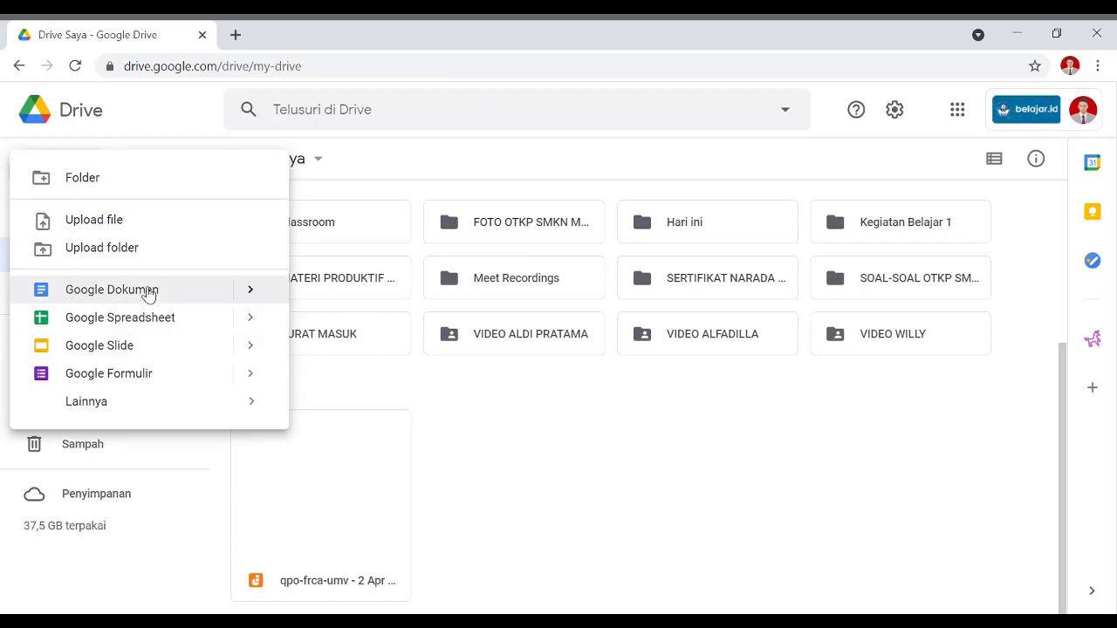
mouse_move(252, 295)
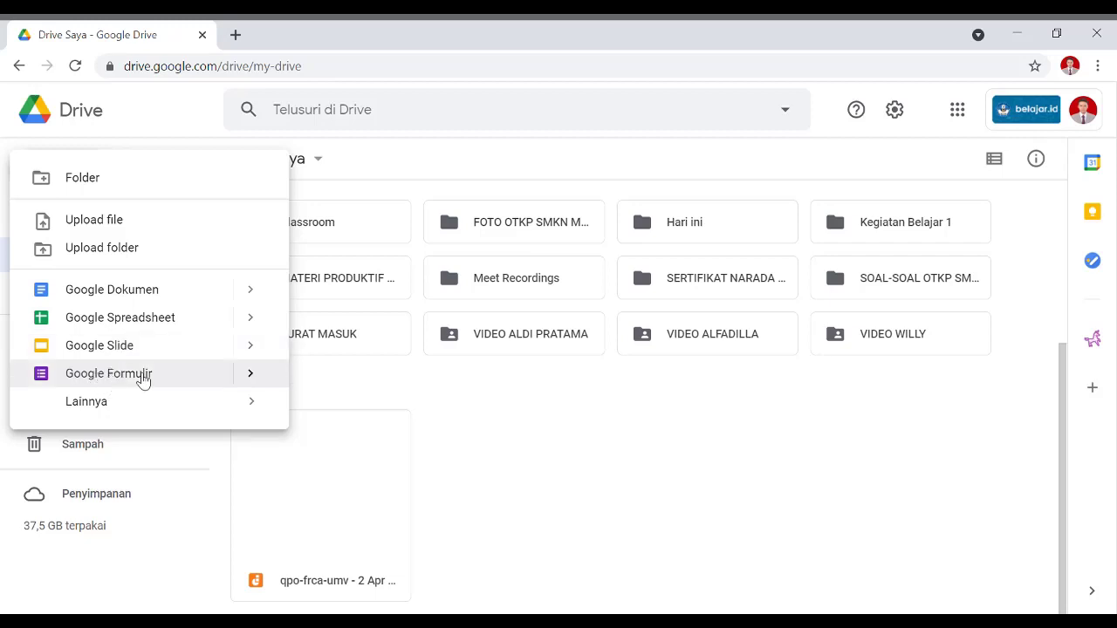
click(252, 377)
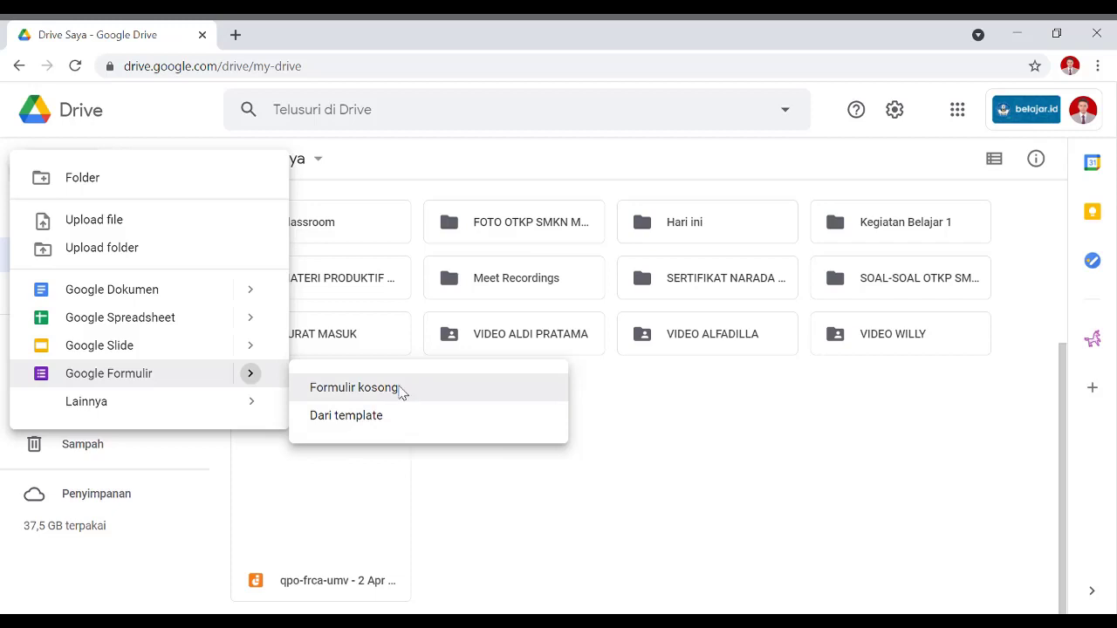
click(404, 390)
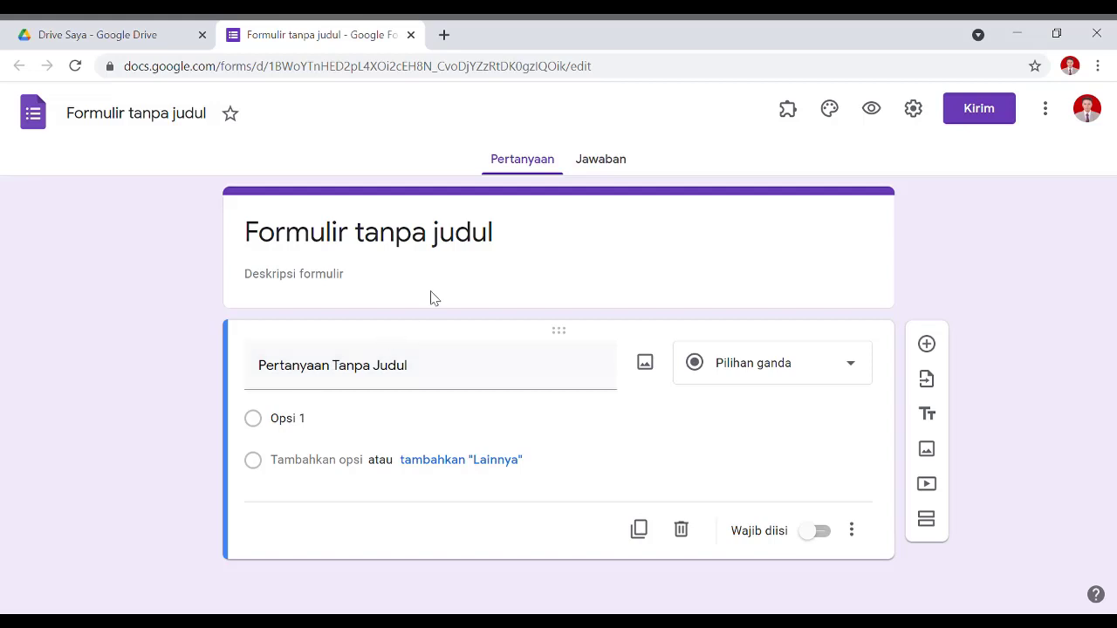
Replace the form title with 'DATA MASYARAKAT DESA KALIMANGGIS YANG SUDAH LANJUT USIA' and describe it 'USIA MULAI DARI 60 TAHUN KE ATAS'.
click(490, 248)
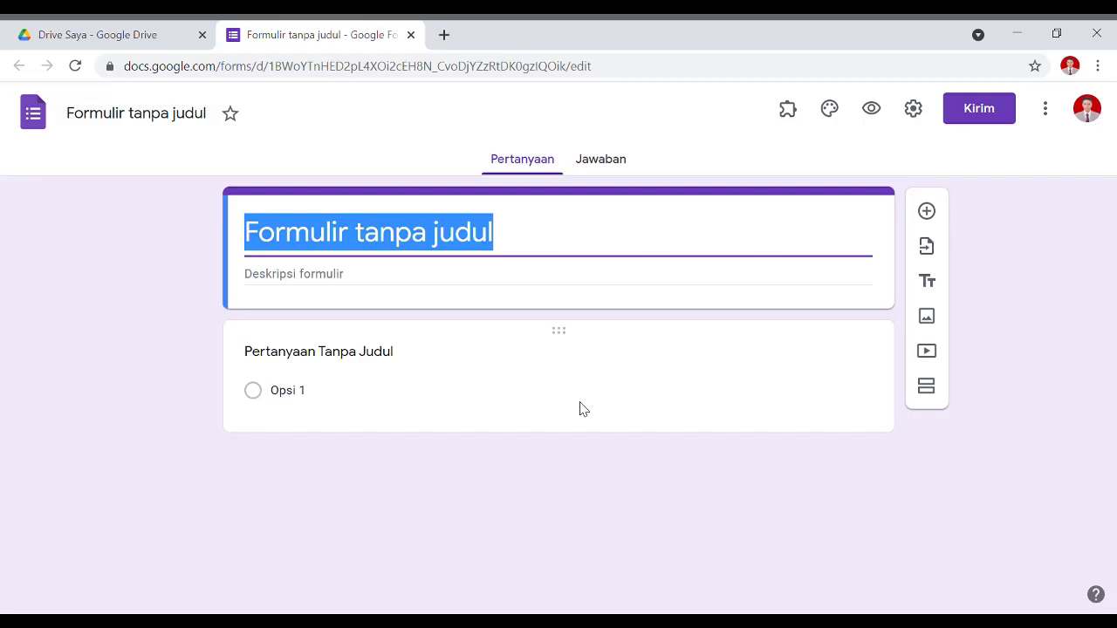
text(DATA )
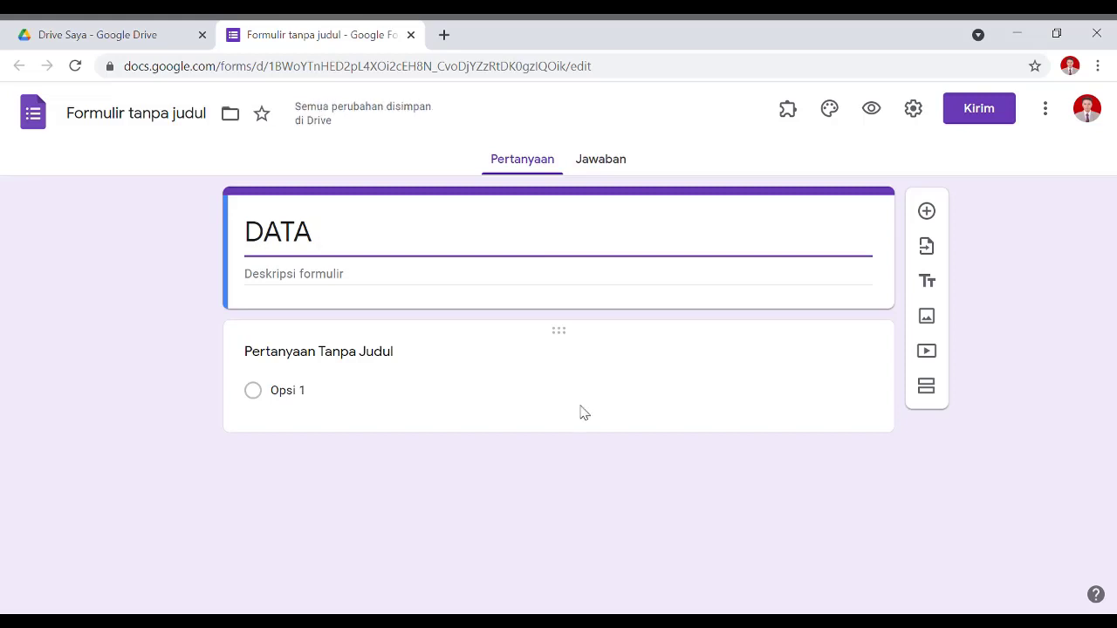
text(MASYARA)
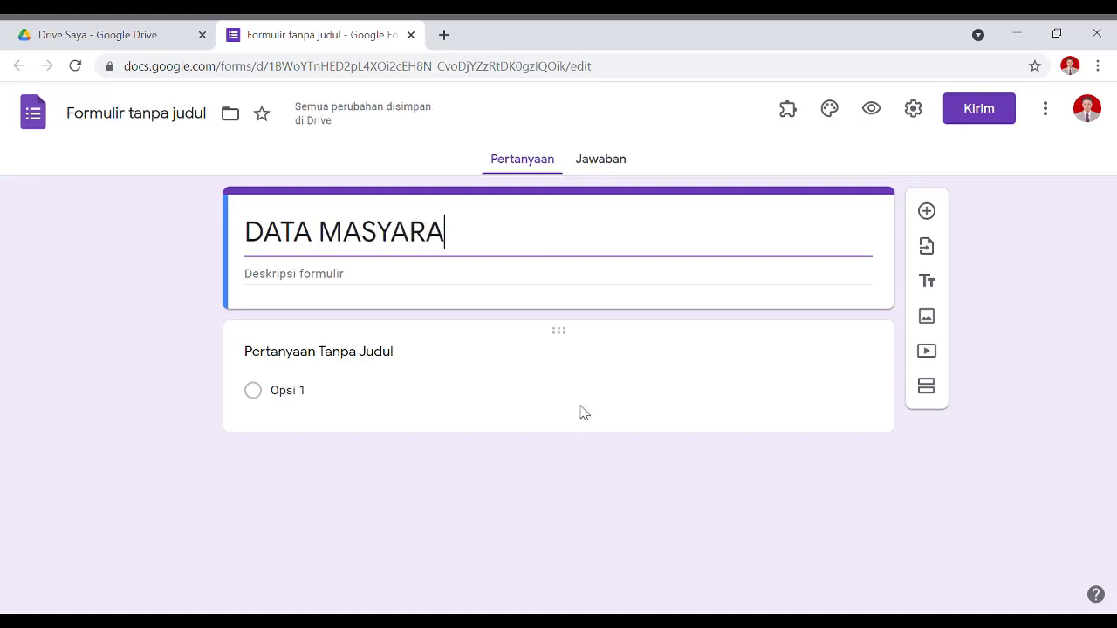
text(KAT DE)
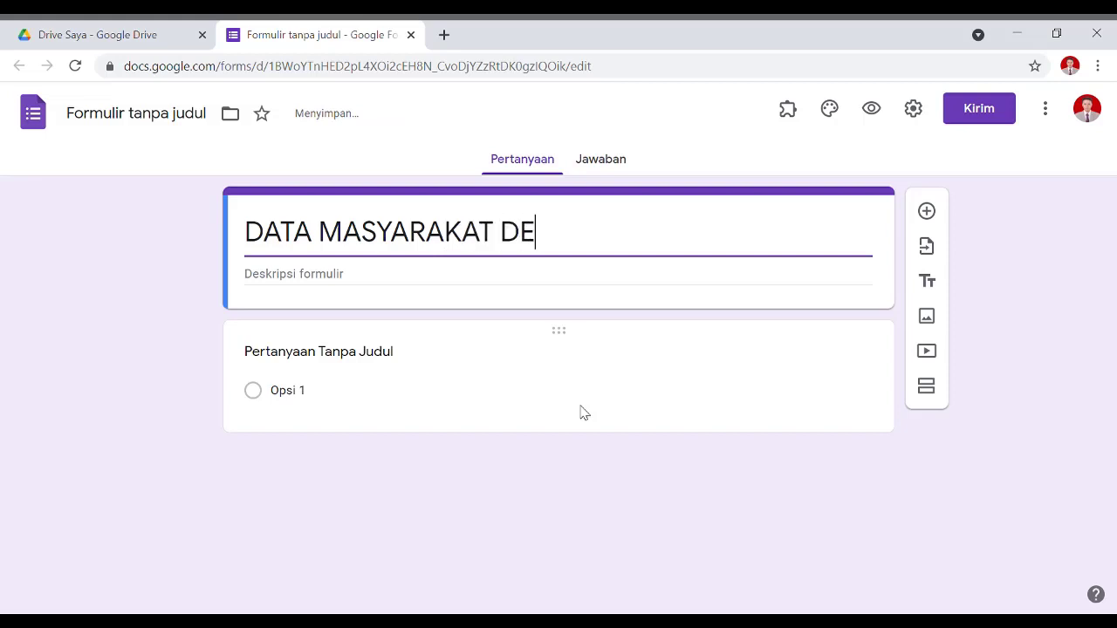
text(SA KALIMANGGIS )
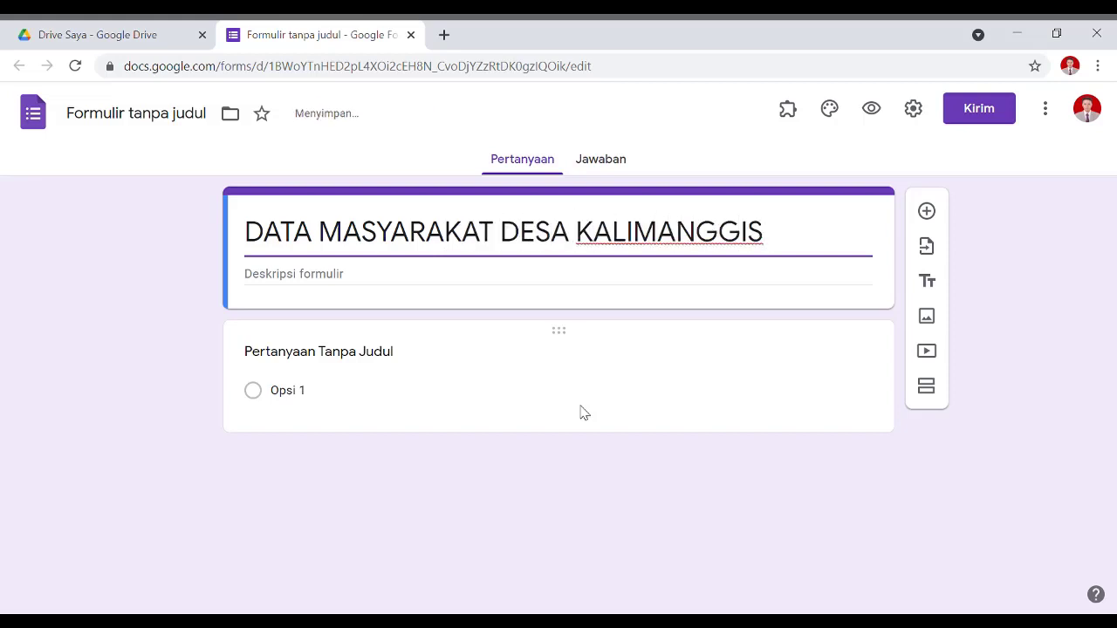
text(YANG S)
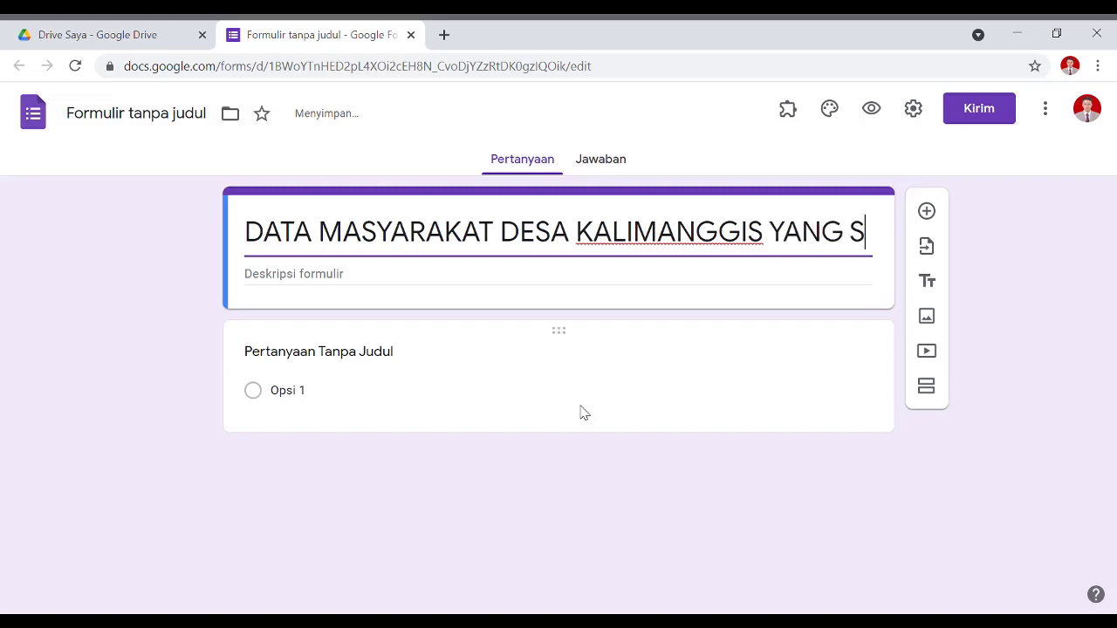
text(UDAH LANJUT USIA)
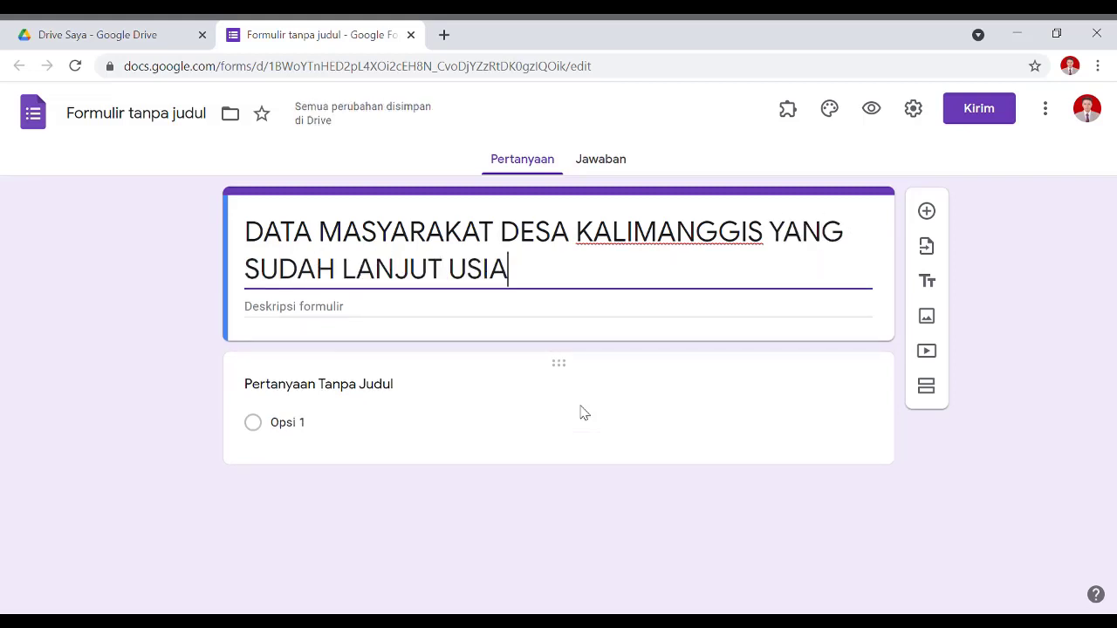
click(387, 316)
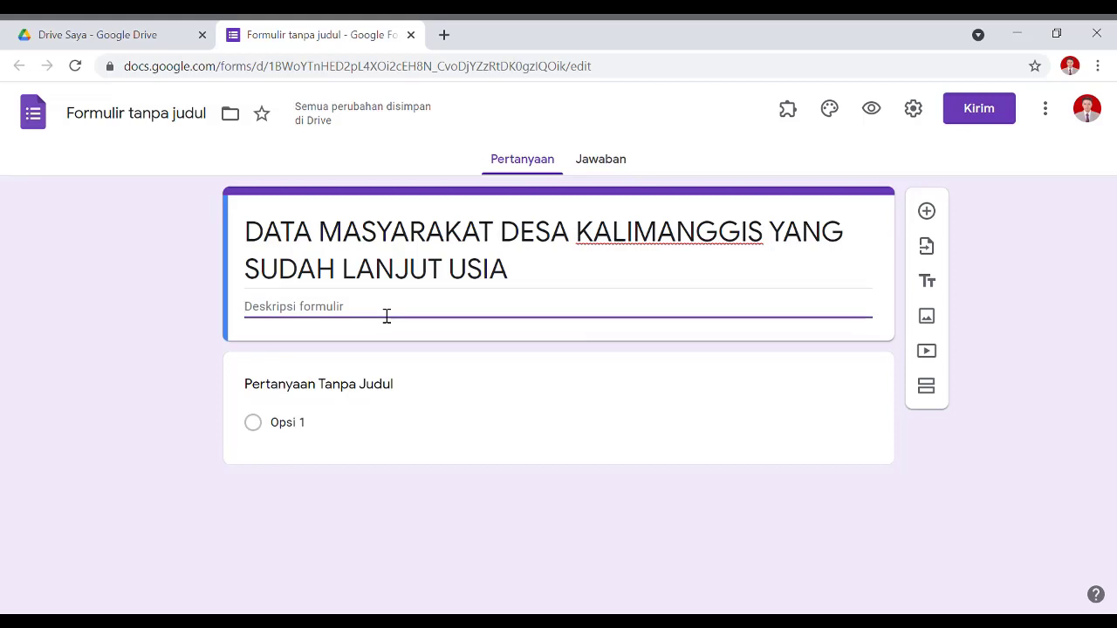
text(USIA MINIMAL 6)
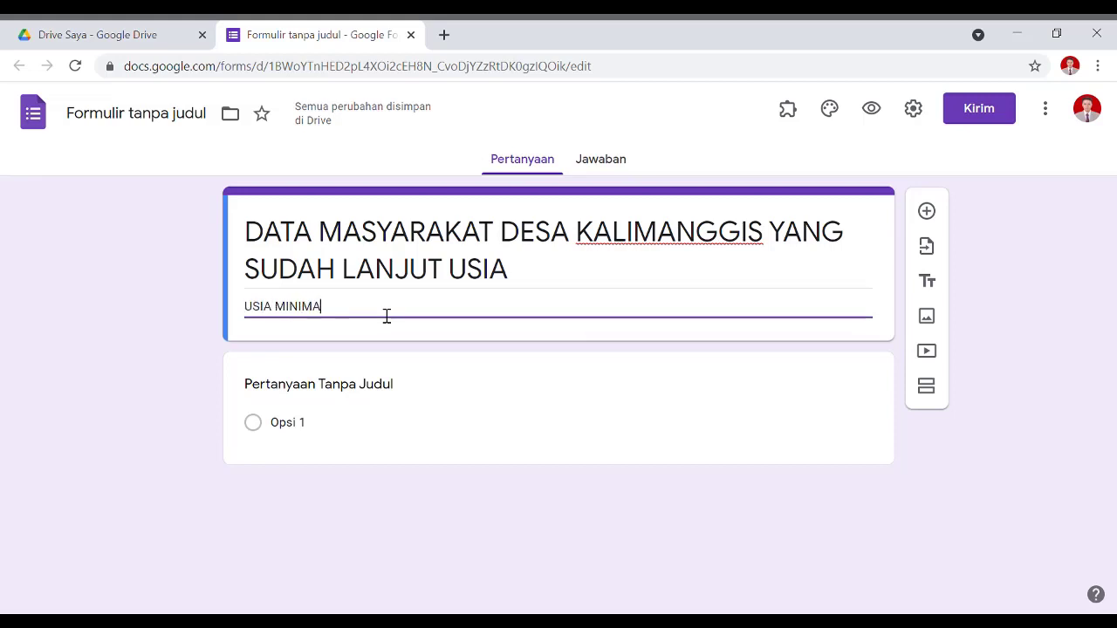
key(BackSpace)
key(BackSpace)
key(BackSpace)
key(BackSpace)
key(BackSpace)
key(BackSpace)
key(BackSpace)
key(BackSpace)
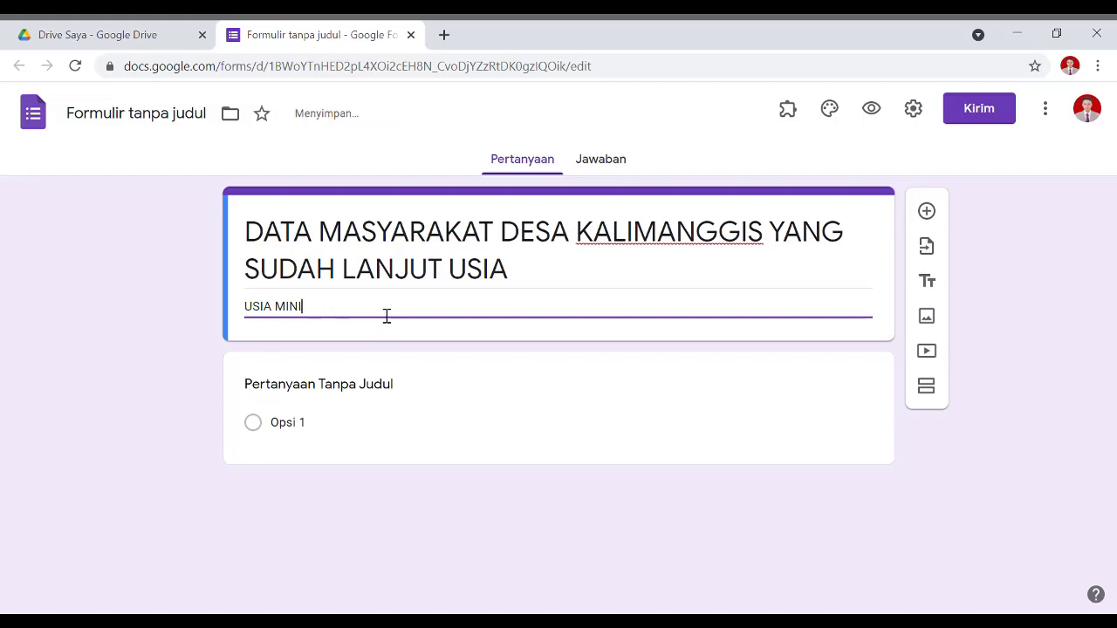
text(MULAI DARI 60 TA)
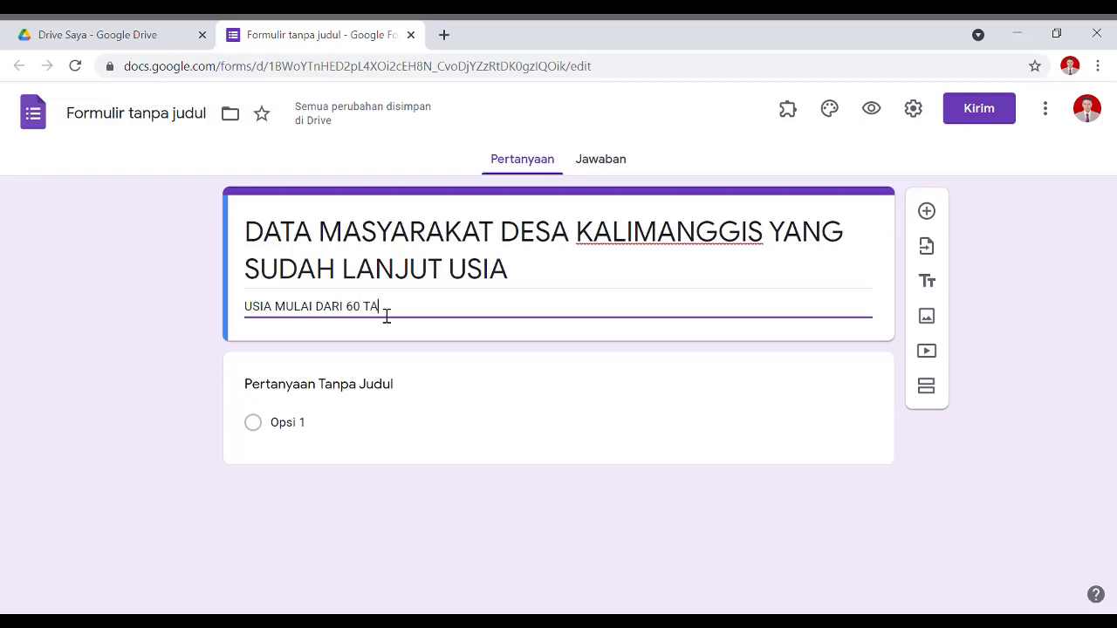
text(HUN KE AAS)
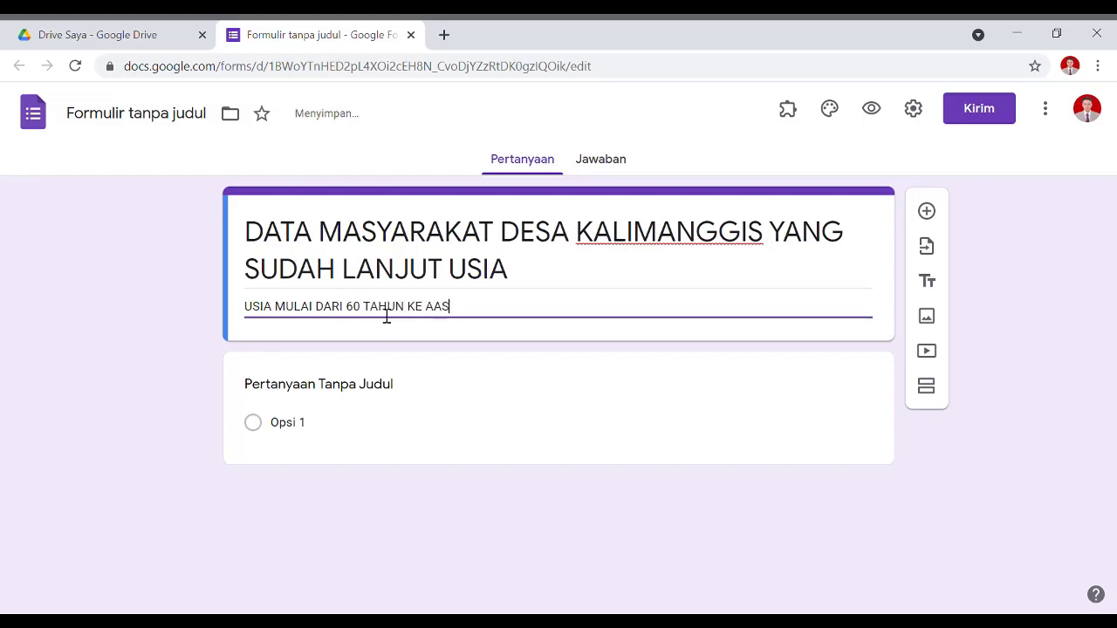
key(BackSpace)
key(BackSpace)
text(TAS)
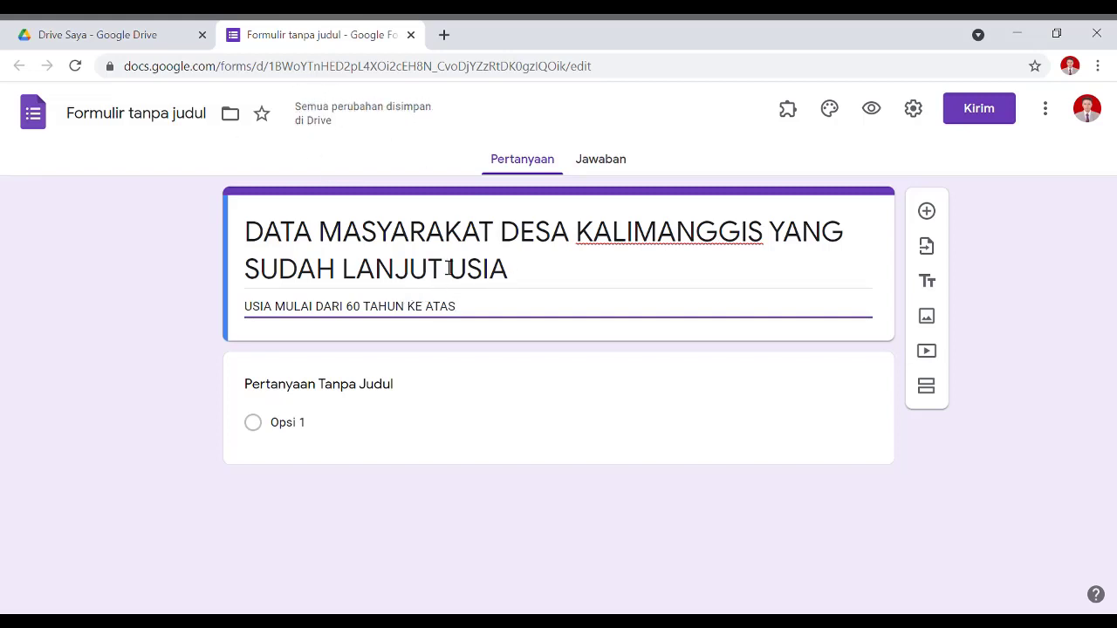
text(.)
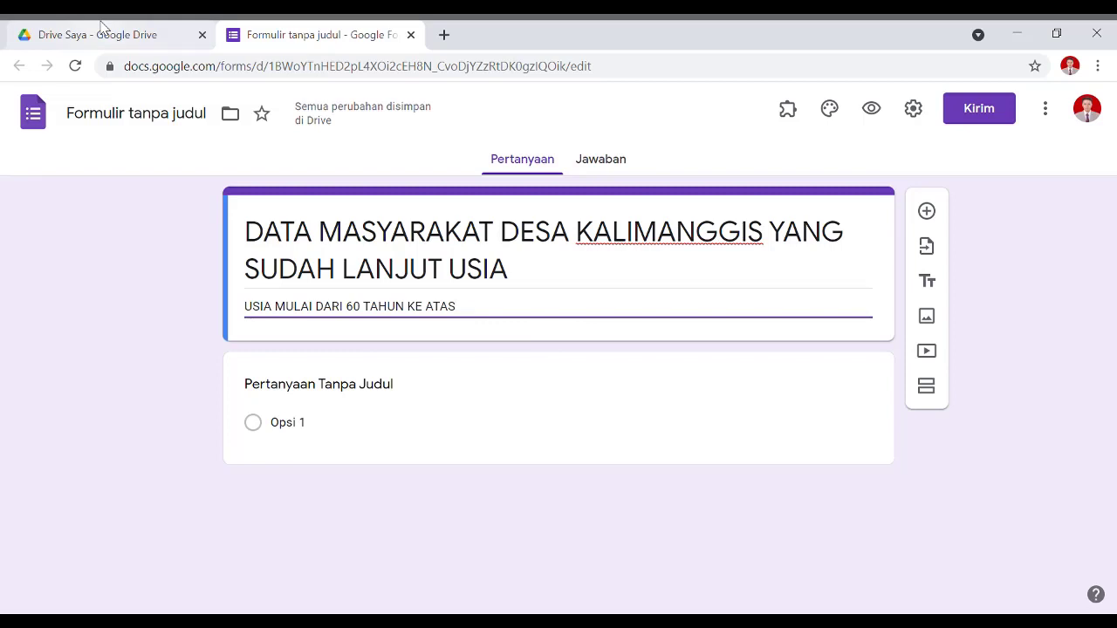
click(102, 27)
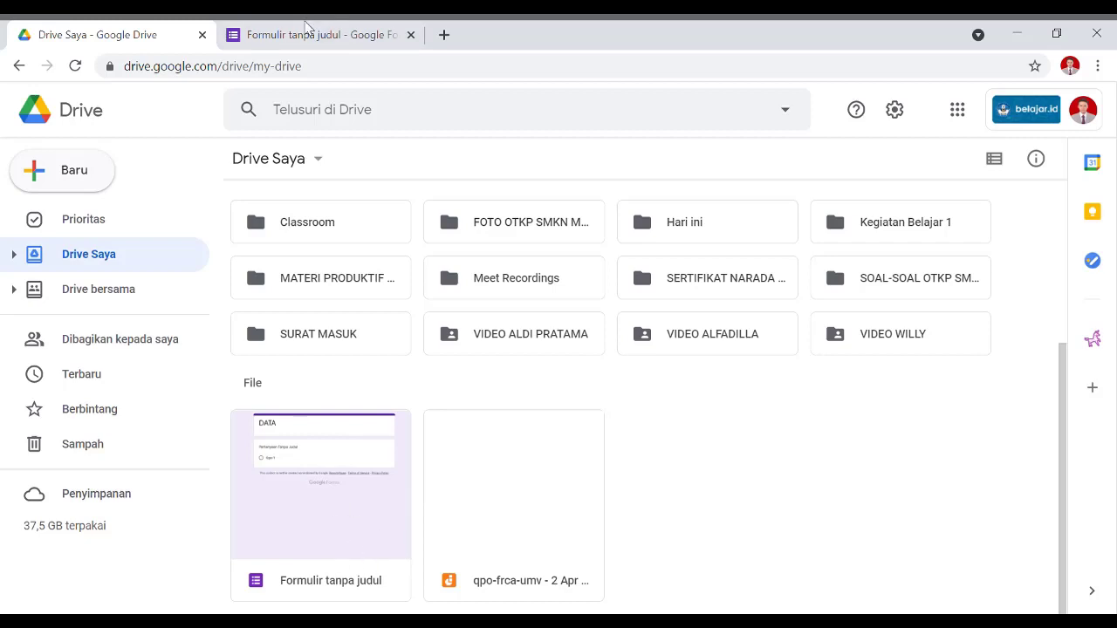
click(310, 26)
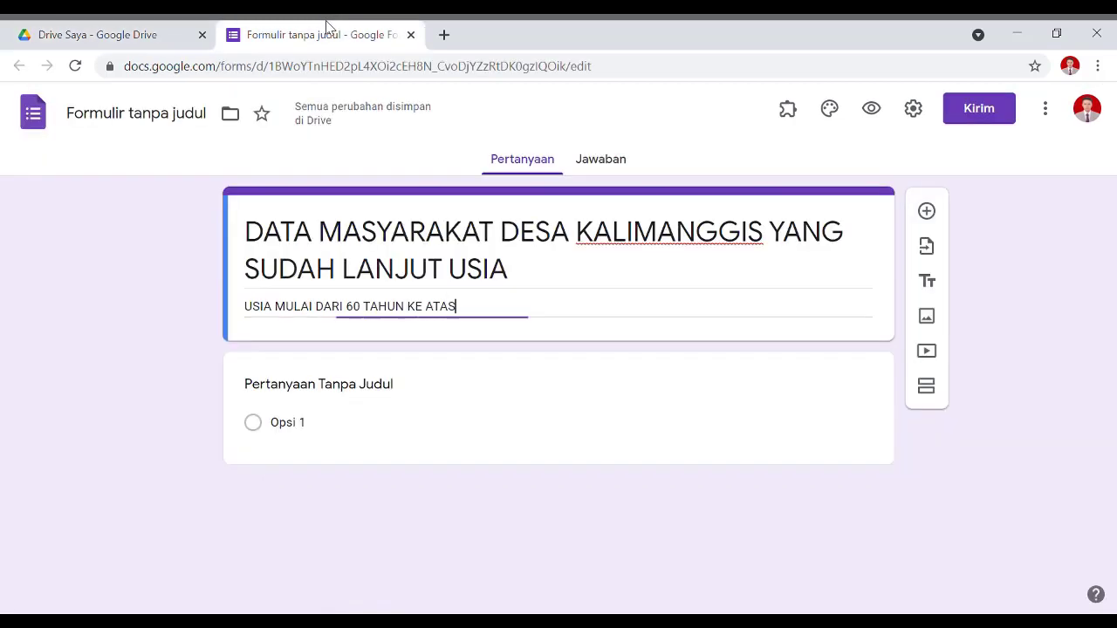
Append 'TAHUN 2021' to the end of the form title.
triple_click(522, 276)
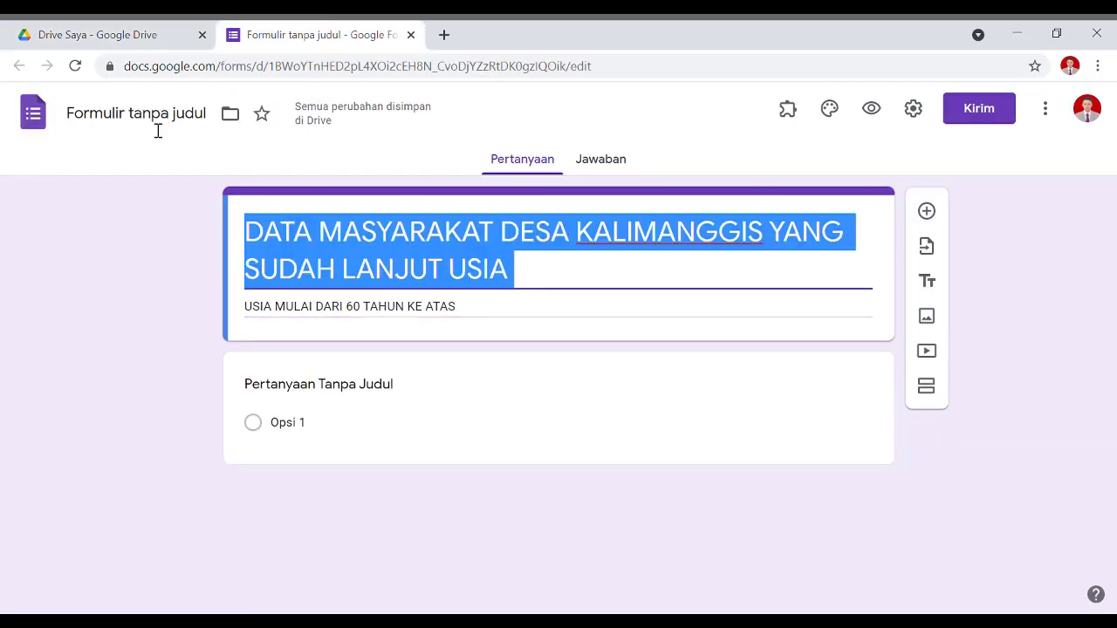
click(593, 284)
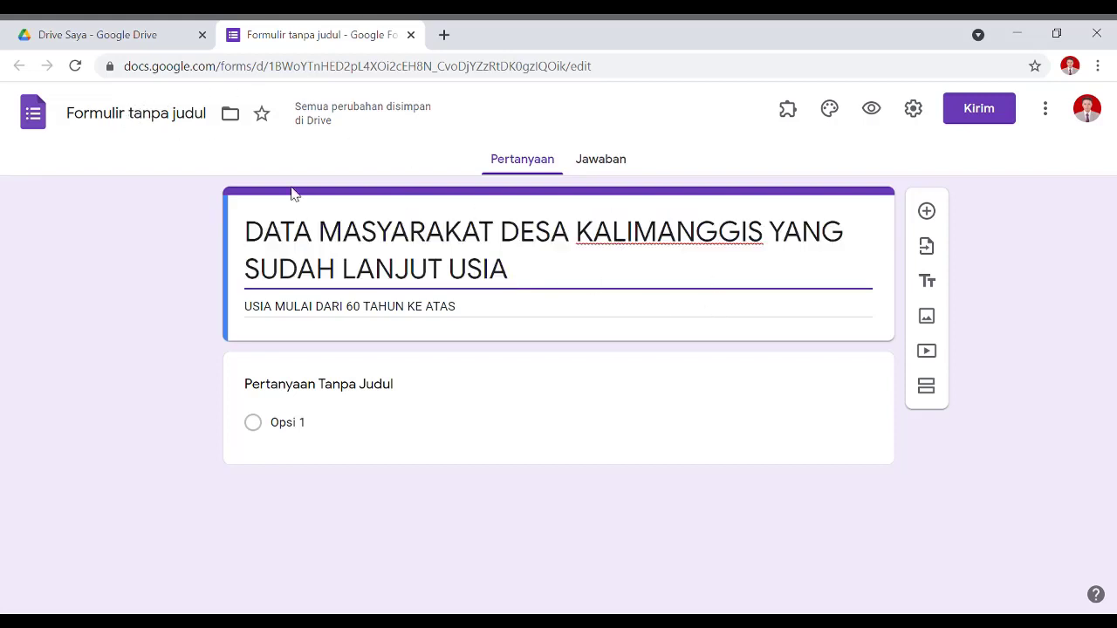
click(411, 236)
drag(247, 230, 593, 279)
click(592, 279)
text(TAHUN 2021)
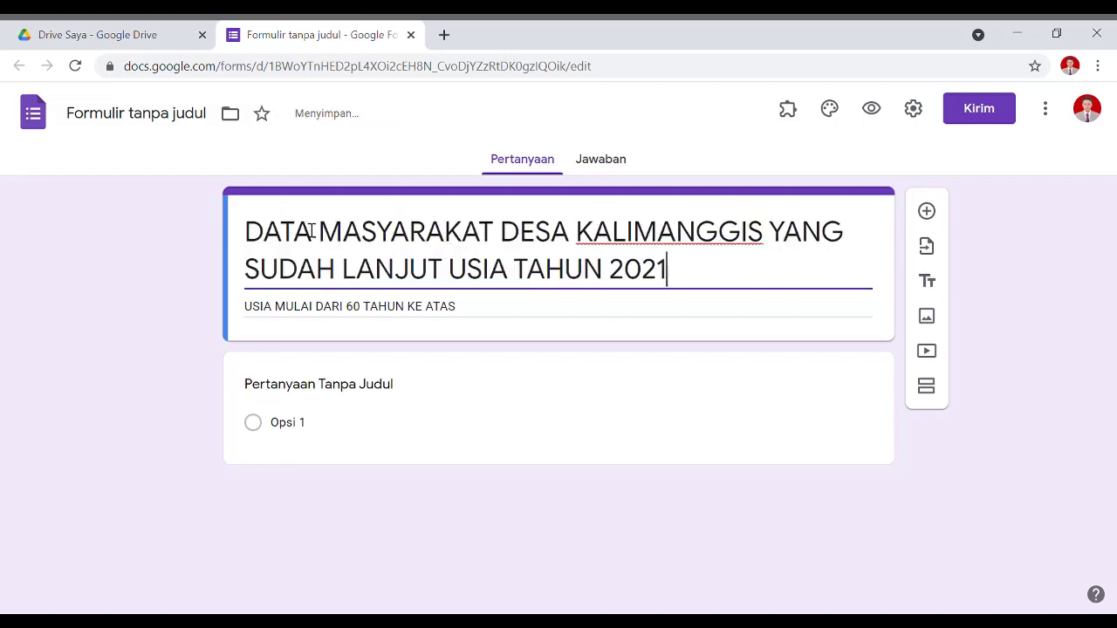
click(265, 241)
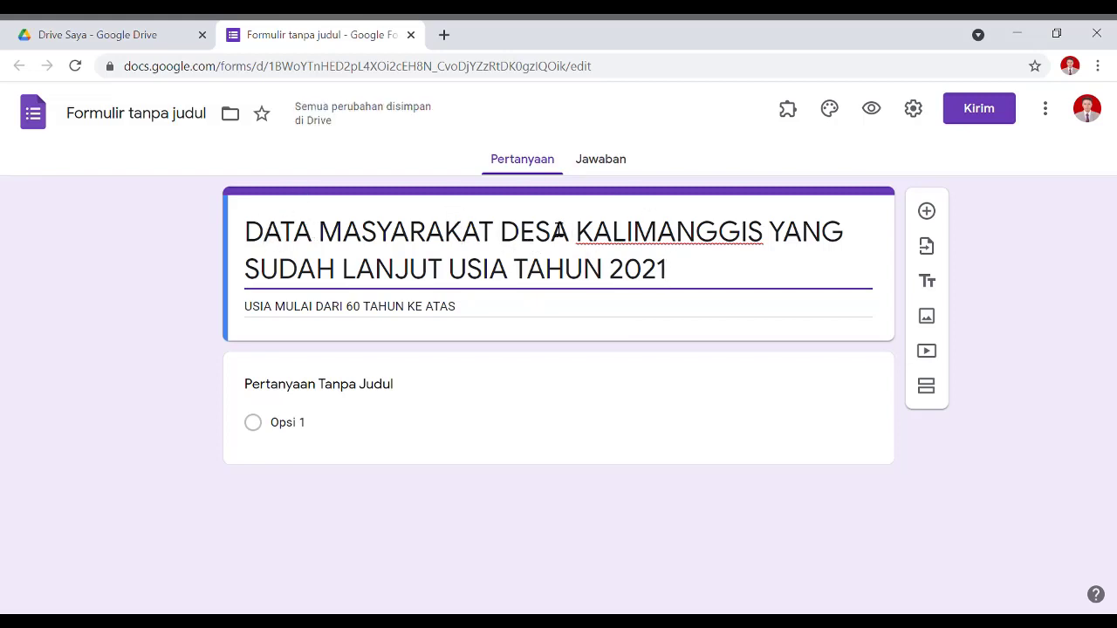
Rename the form file to match the new title and select the first question.
click(153, 118)
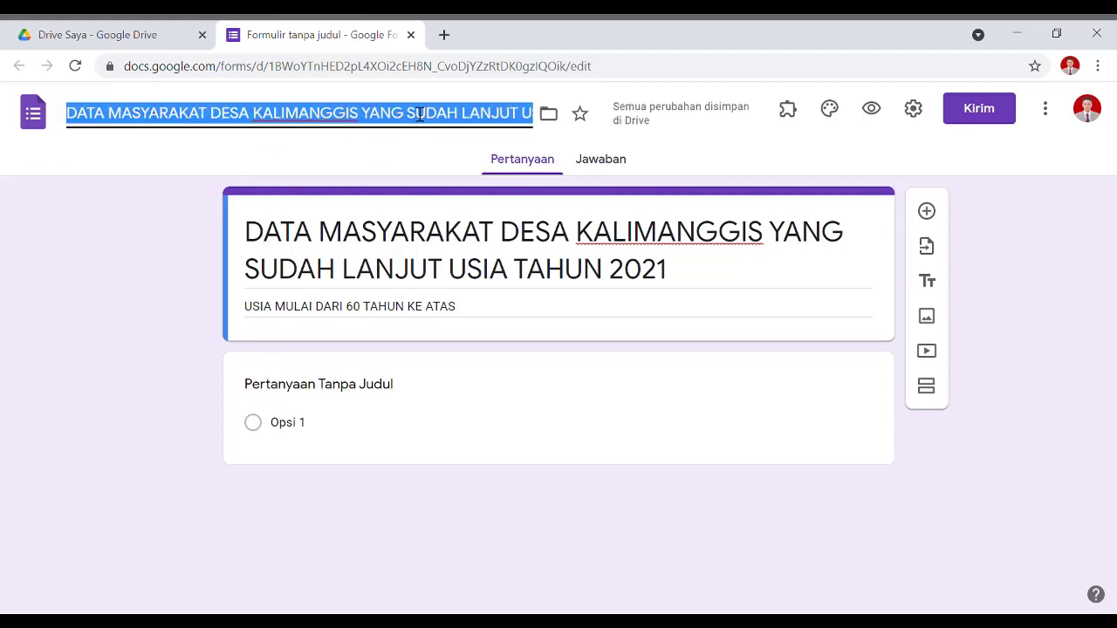
triple_click(593, 282)
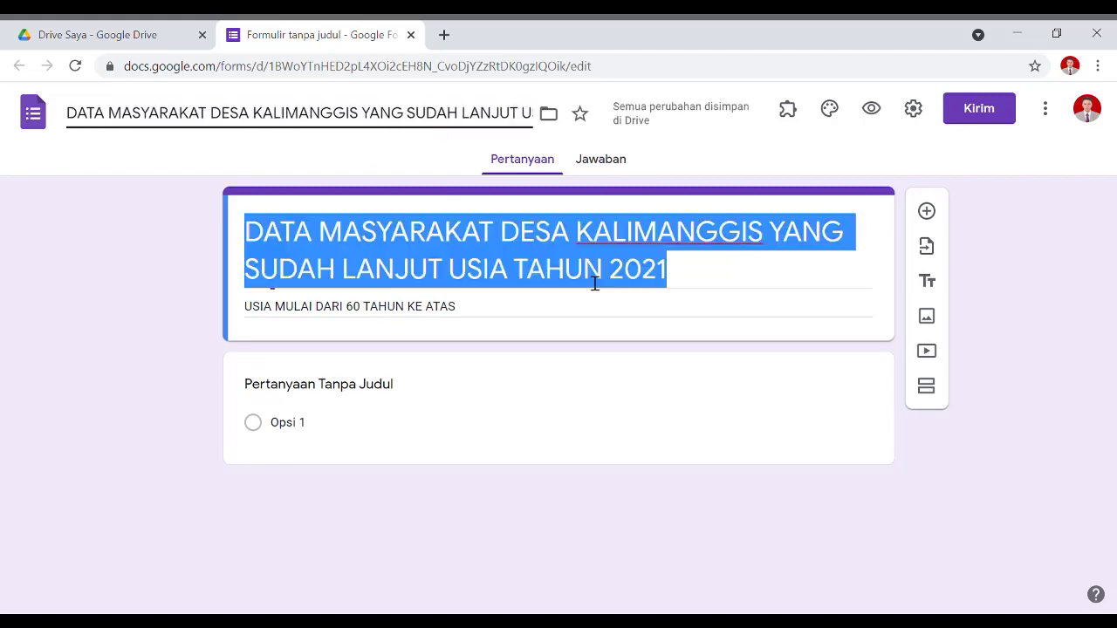
click(370, 116)
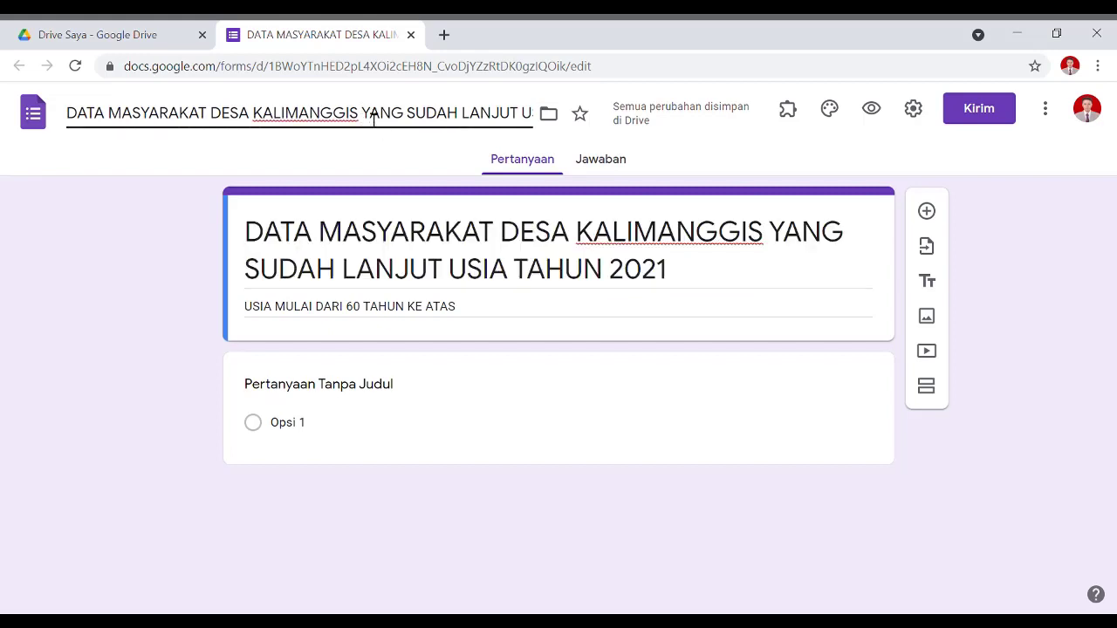
triple_click(698, 281)
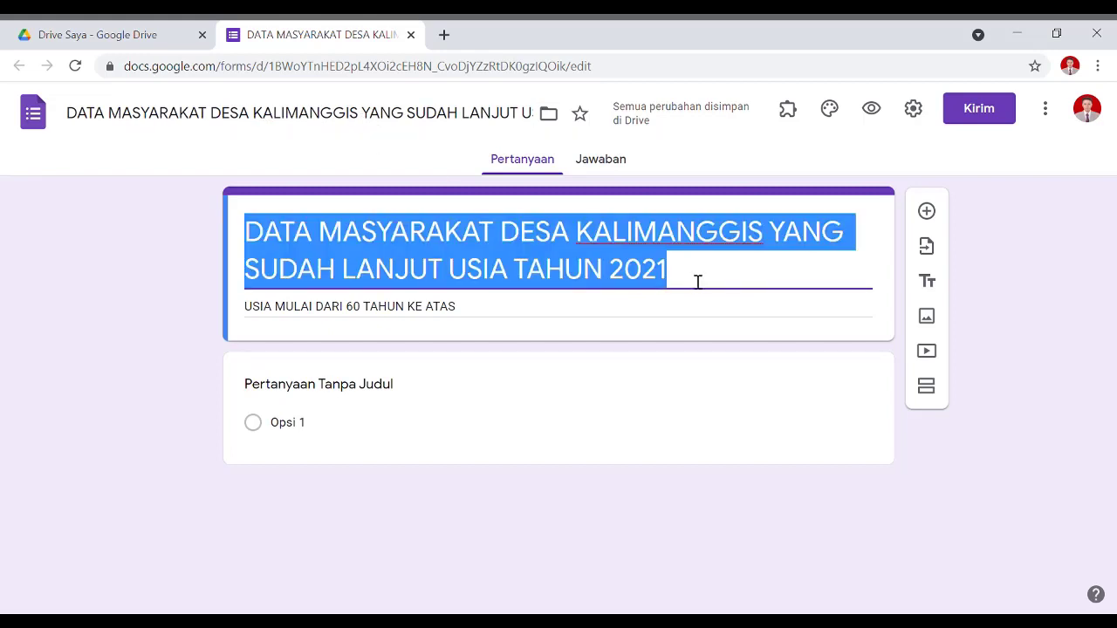
click(698, 281)
click(402, 390)
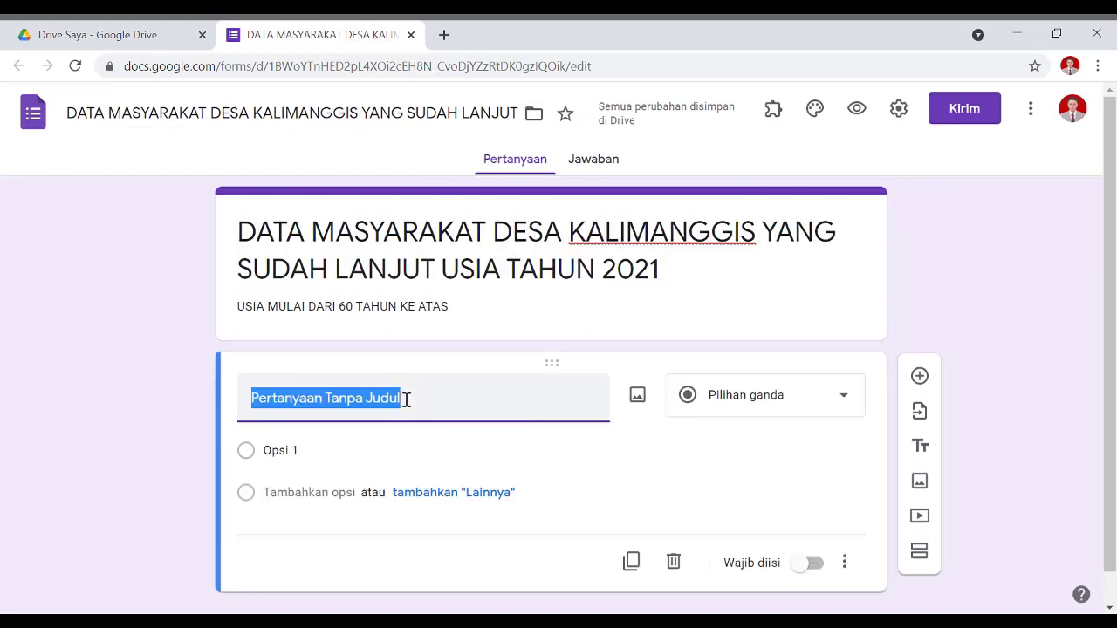
Title the first question 'NAMA WARGA', keep it as Short answer, and mark it required.
text(NAMA)
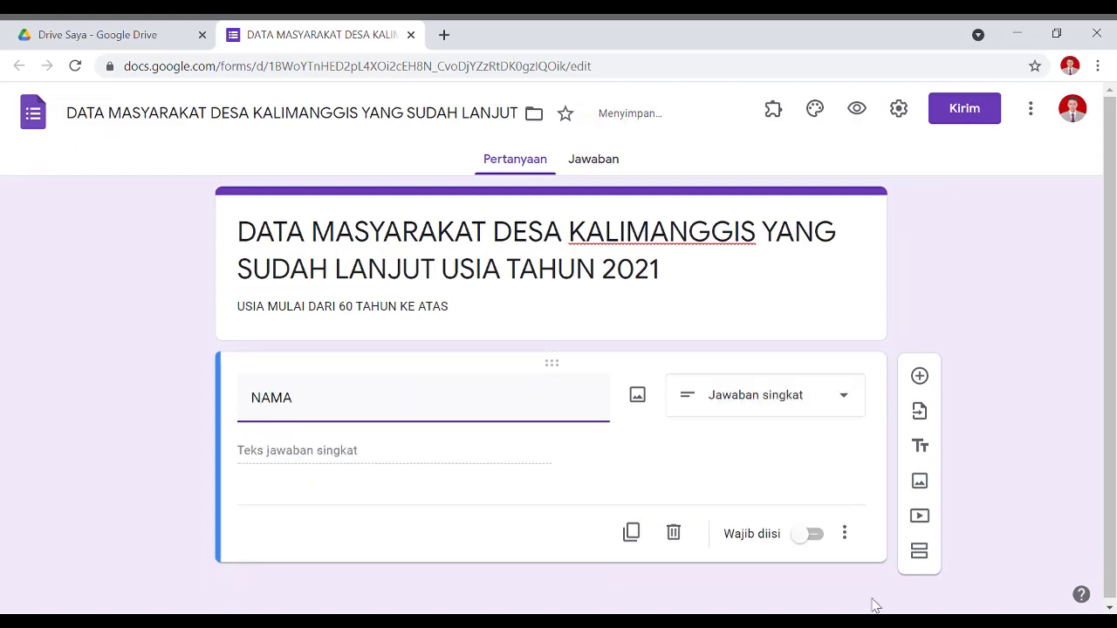
click(705, 403)
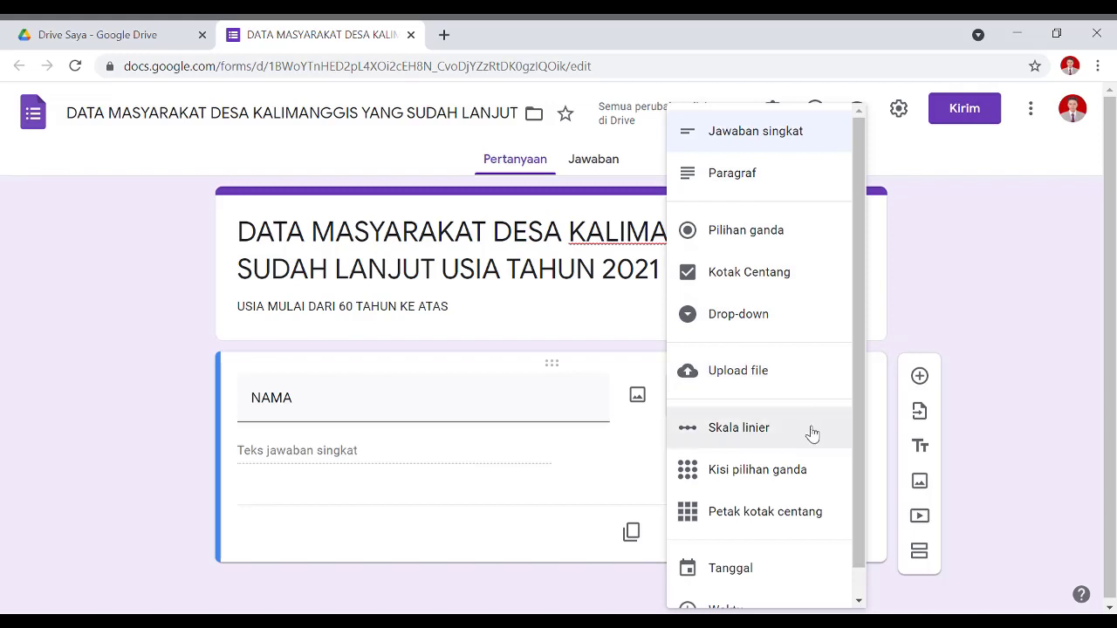
scroll(810, 434, down, 1)
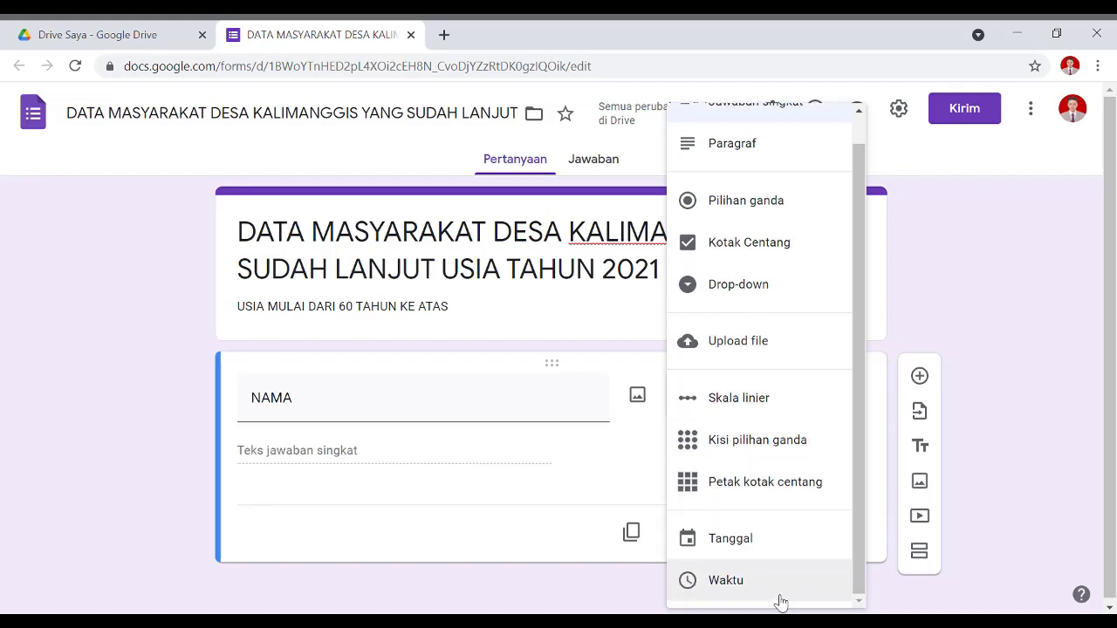
click(349, 409)
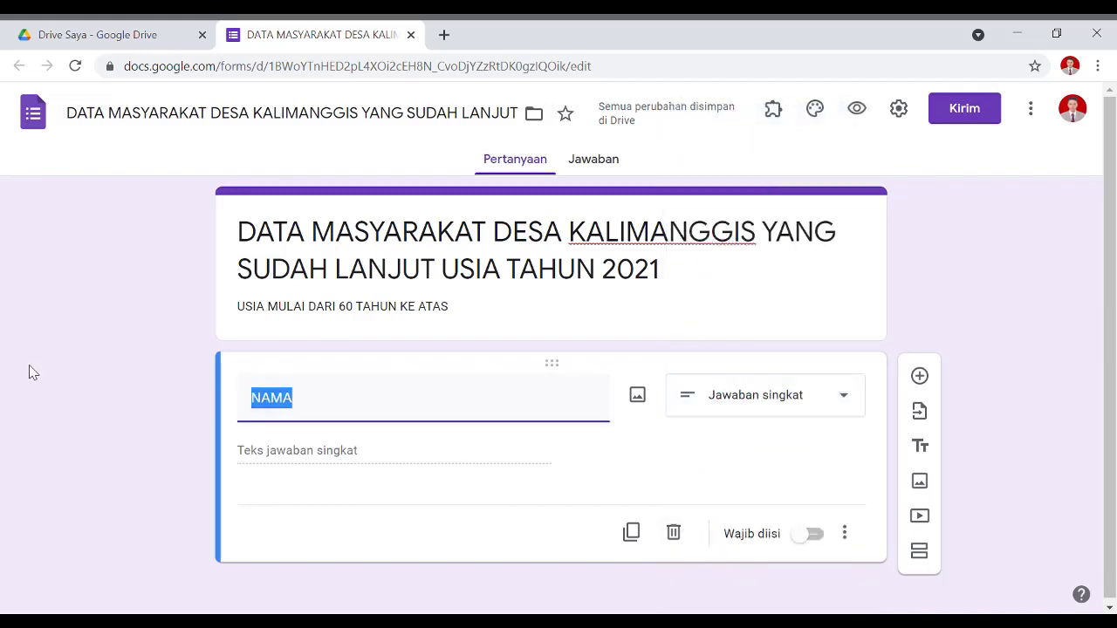
text(NOMOR )
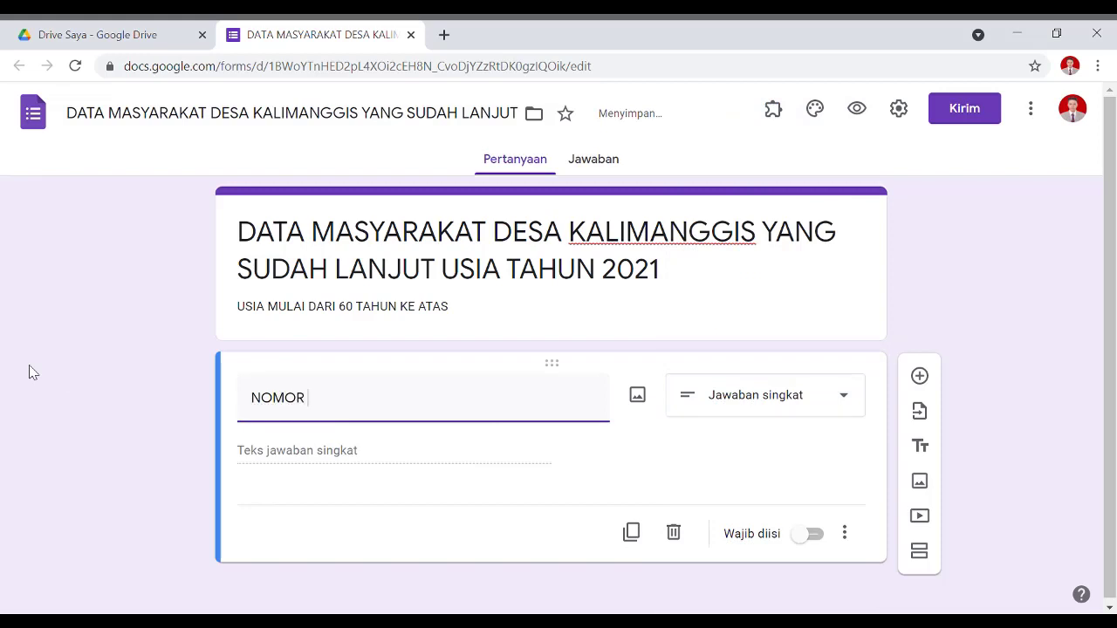
text(HANDPHONE)
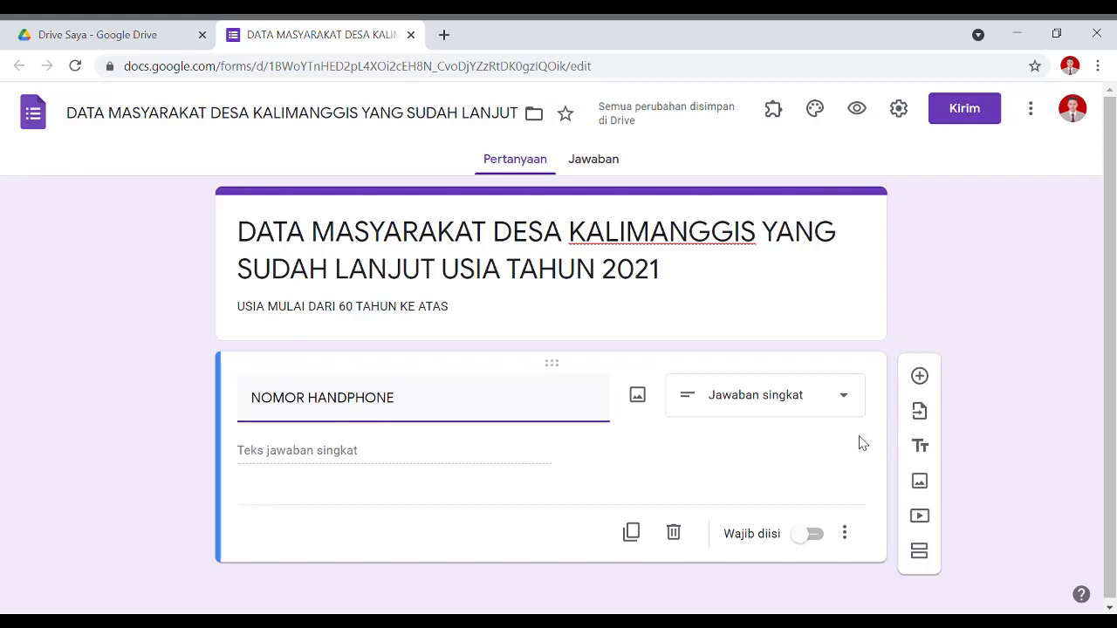
drag(434, 396, 117, 399)
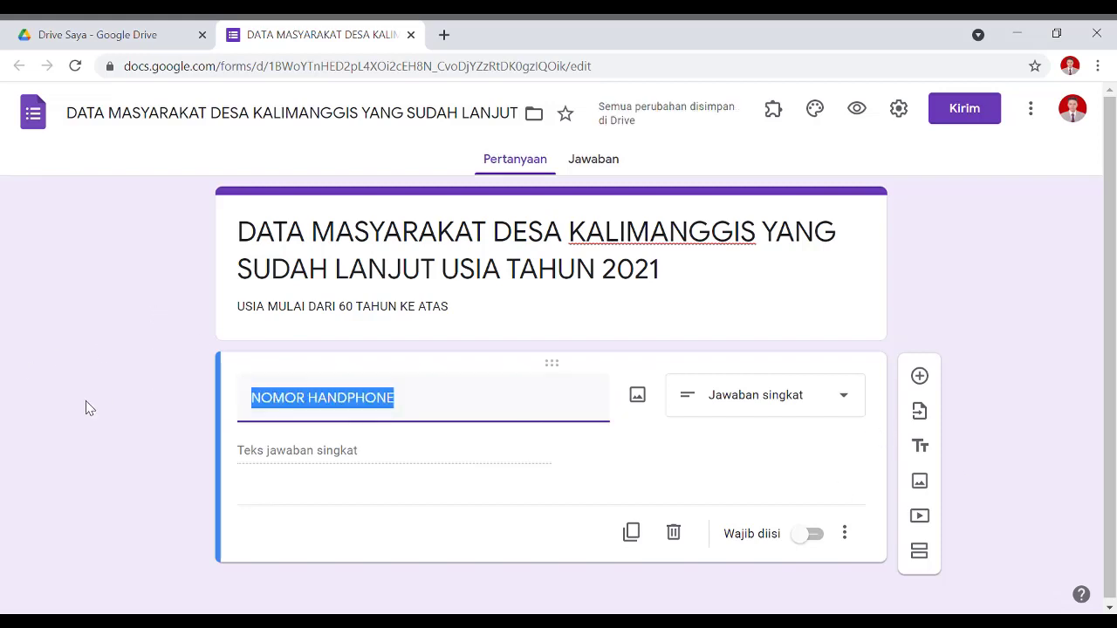
text(ALAMAT)
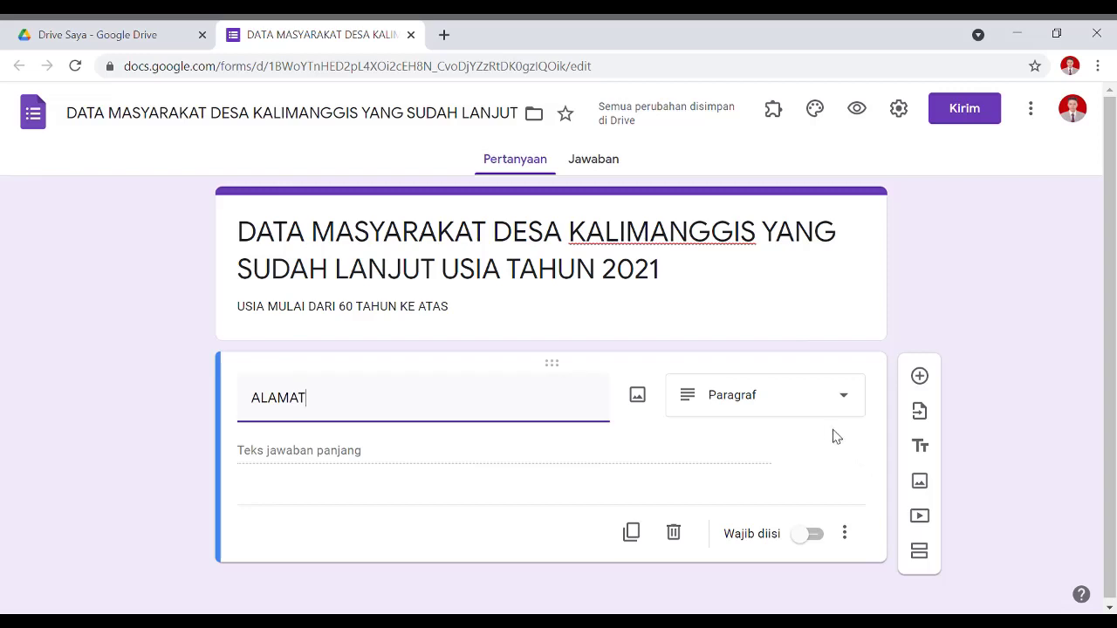
drag(381, 412, 61, 393)
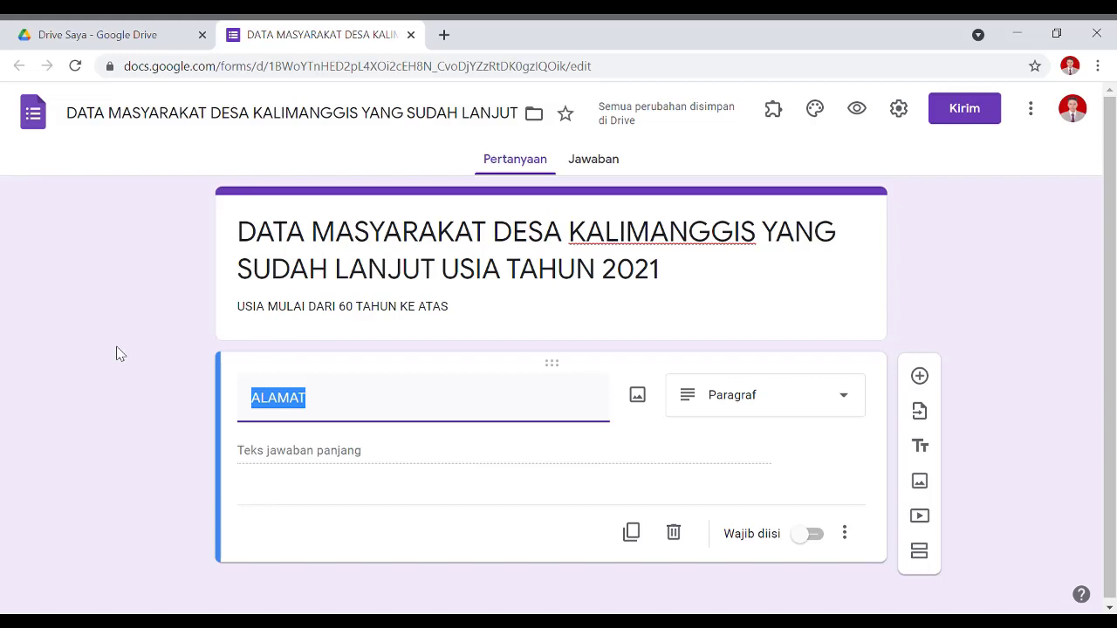
text(NAMA )
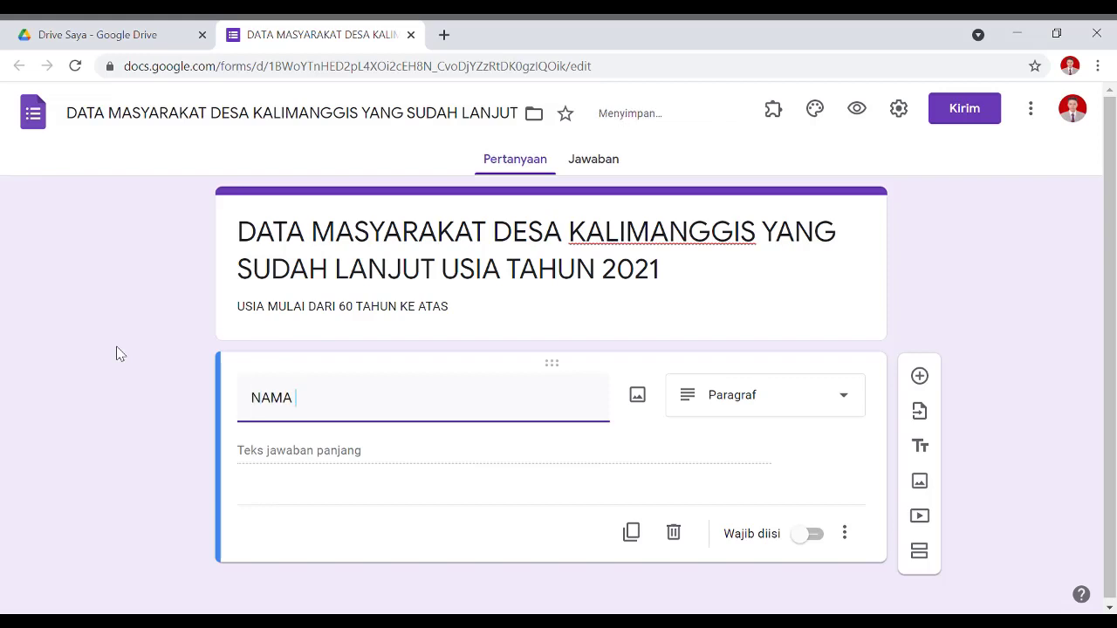
text(MA)
text(ARGA)
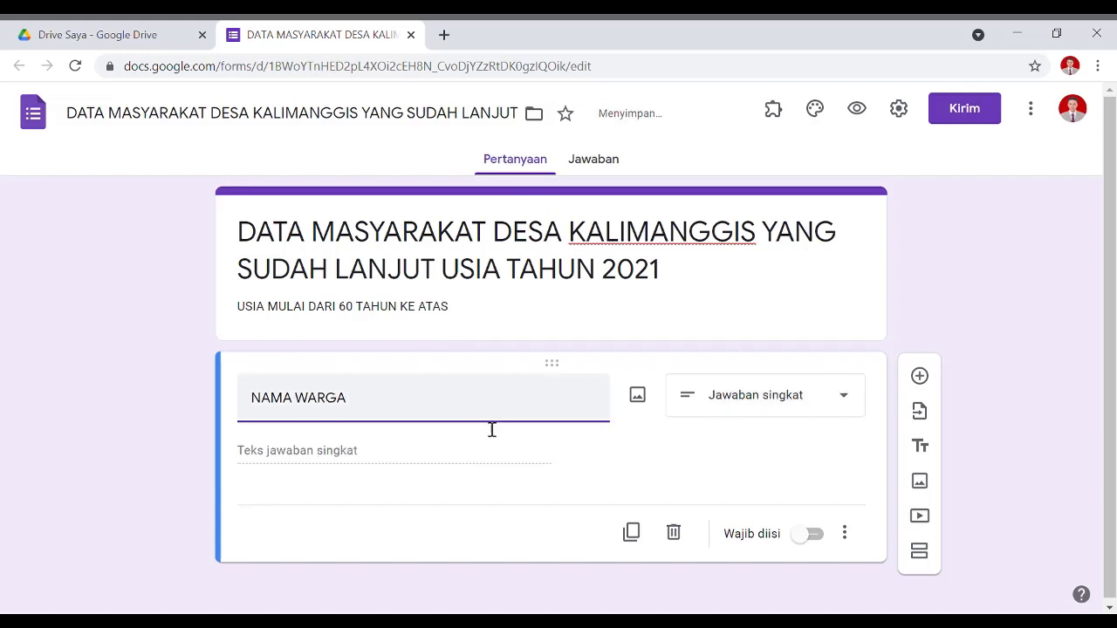
click(812, 534)
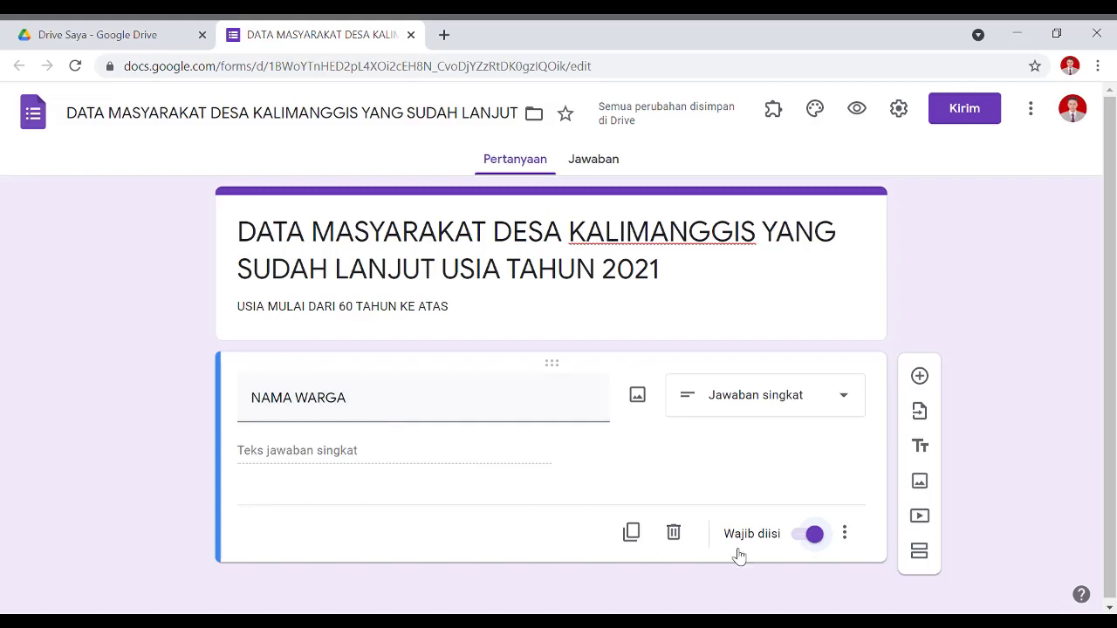
Keep NAMA WARGA required and open its More options to reveal Deskripsi and Validasi jawaban.
click(819, 538)
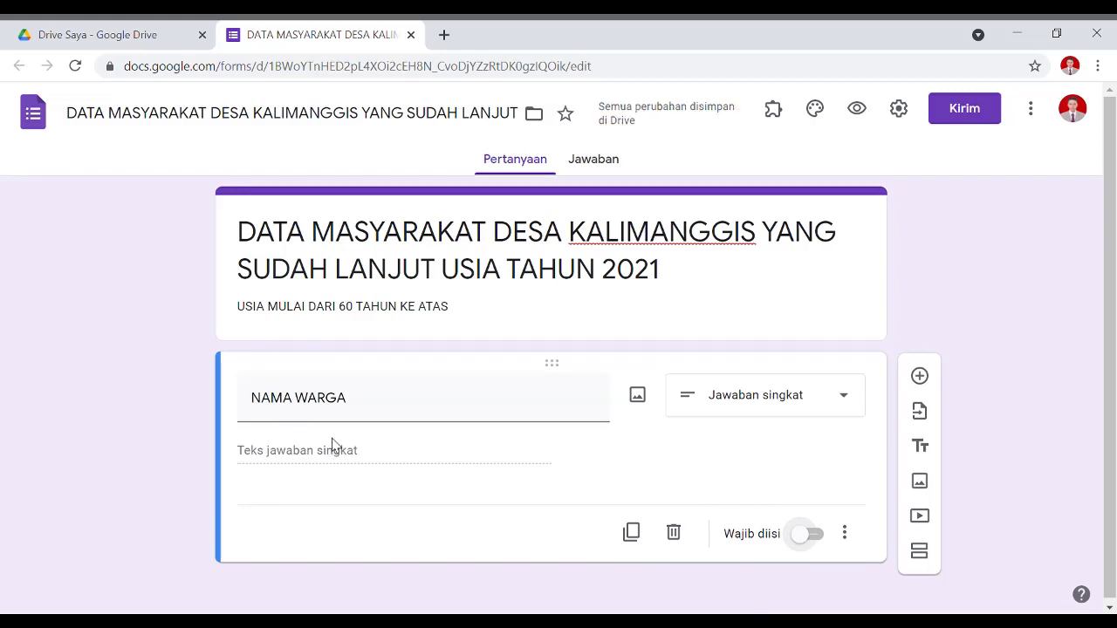
click(815, 536)
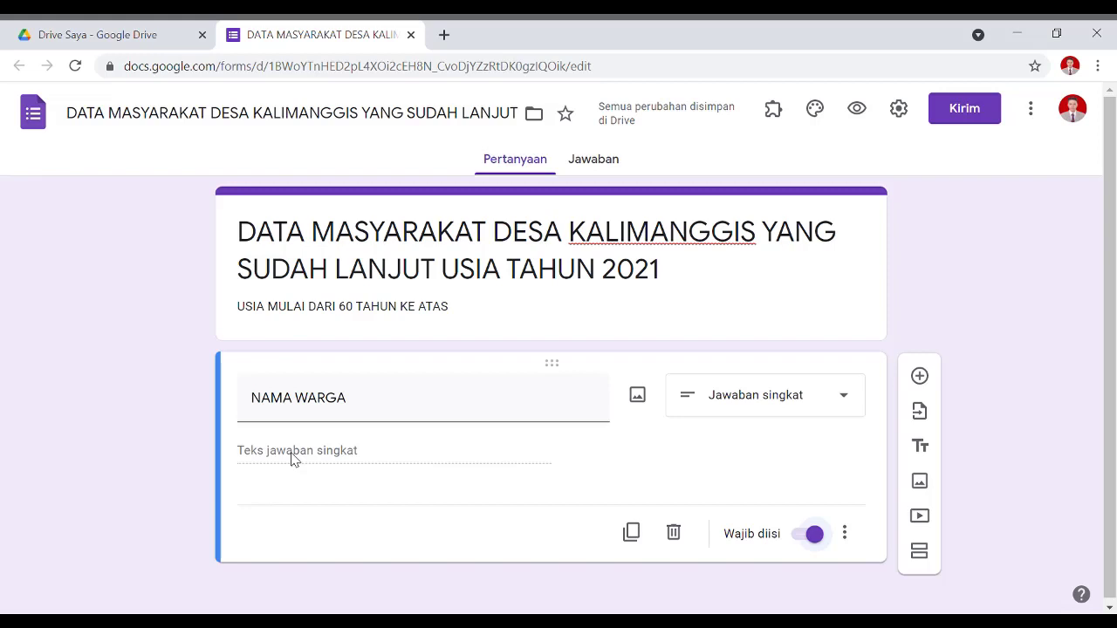
click(844, 533)
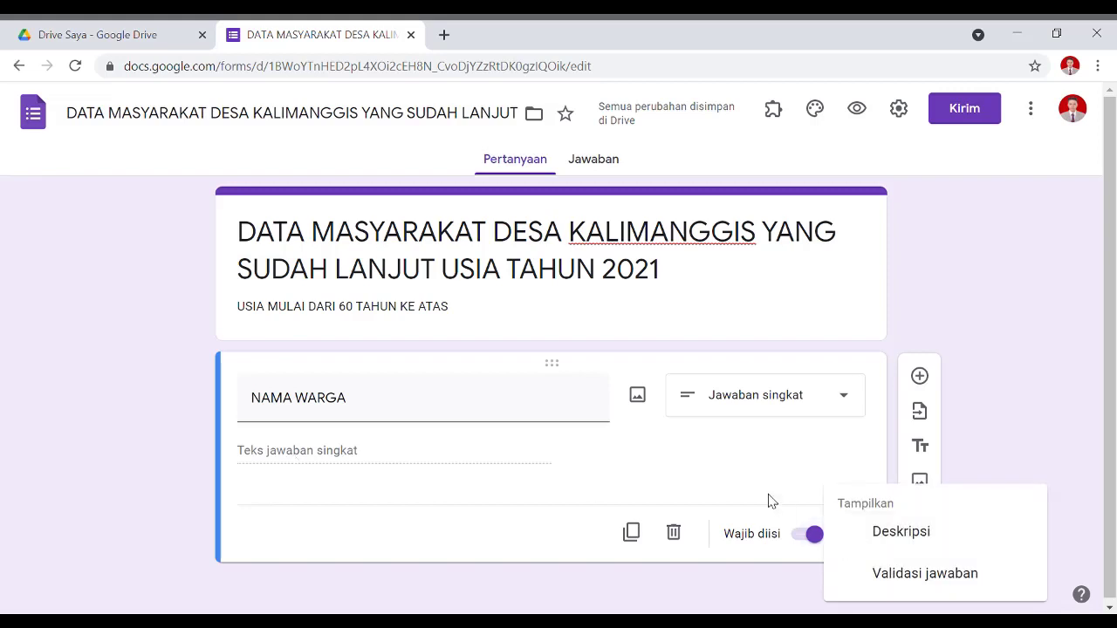
Add a NAMA WARGA description 'contoh :' with a sample resident name, leaving the title unchanged.
click(902, 532)
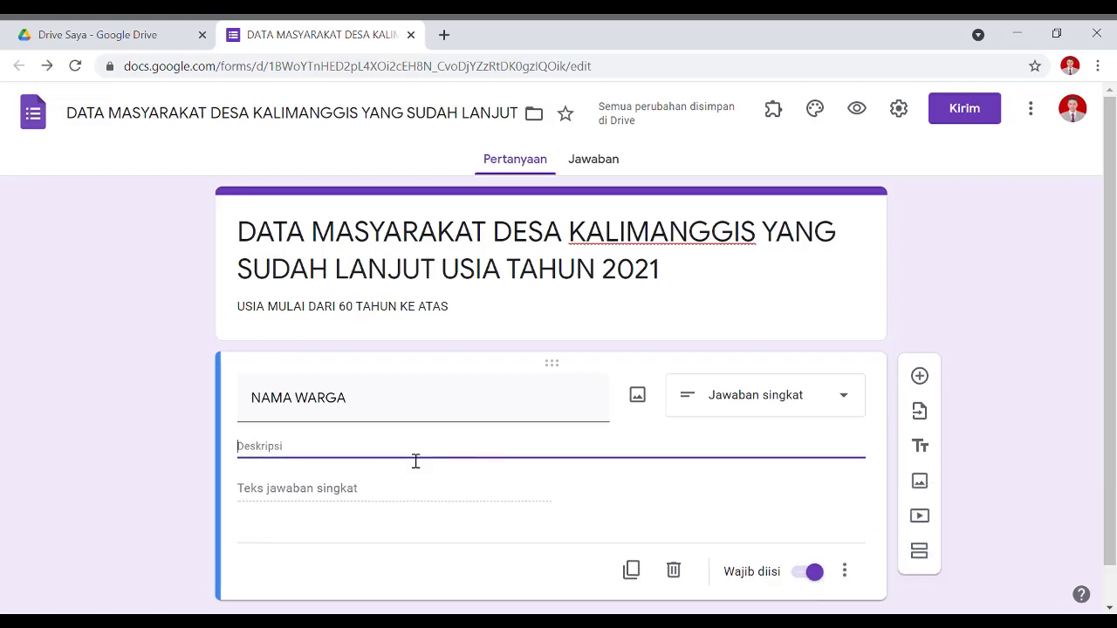
text(c)
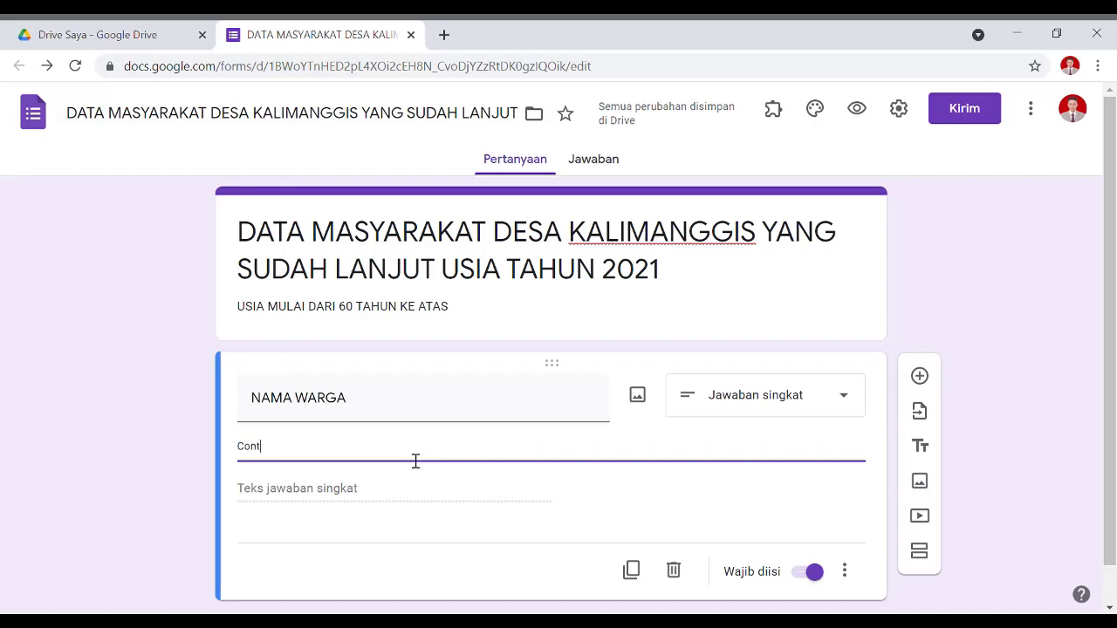
text(ontoh : )
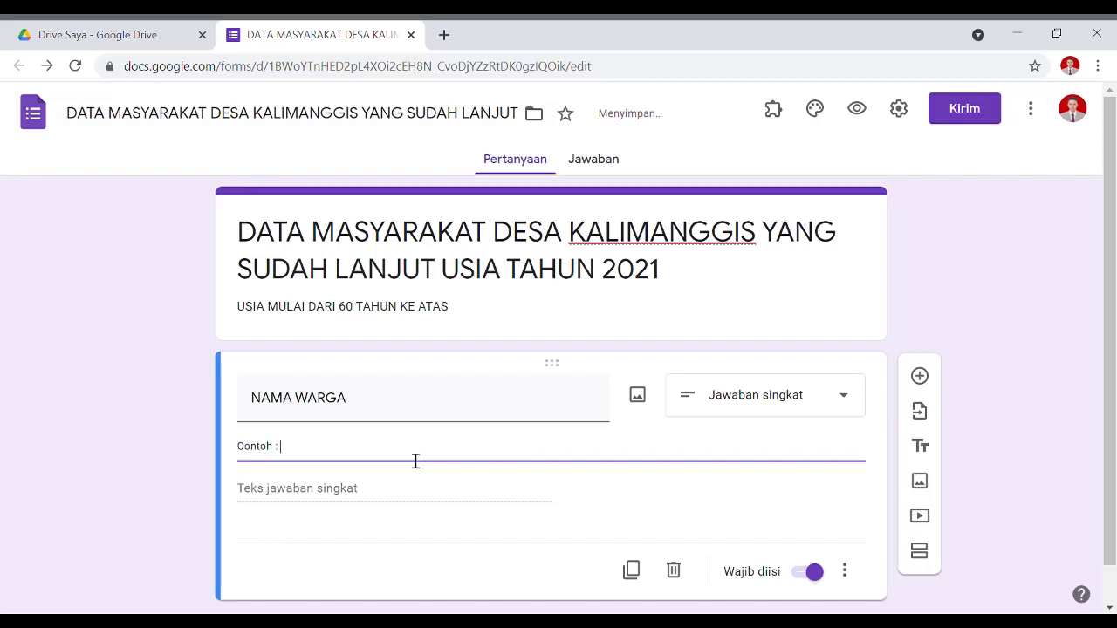
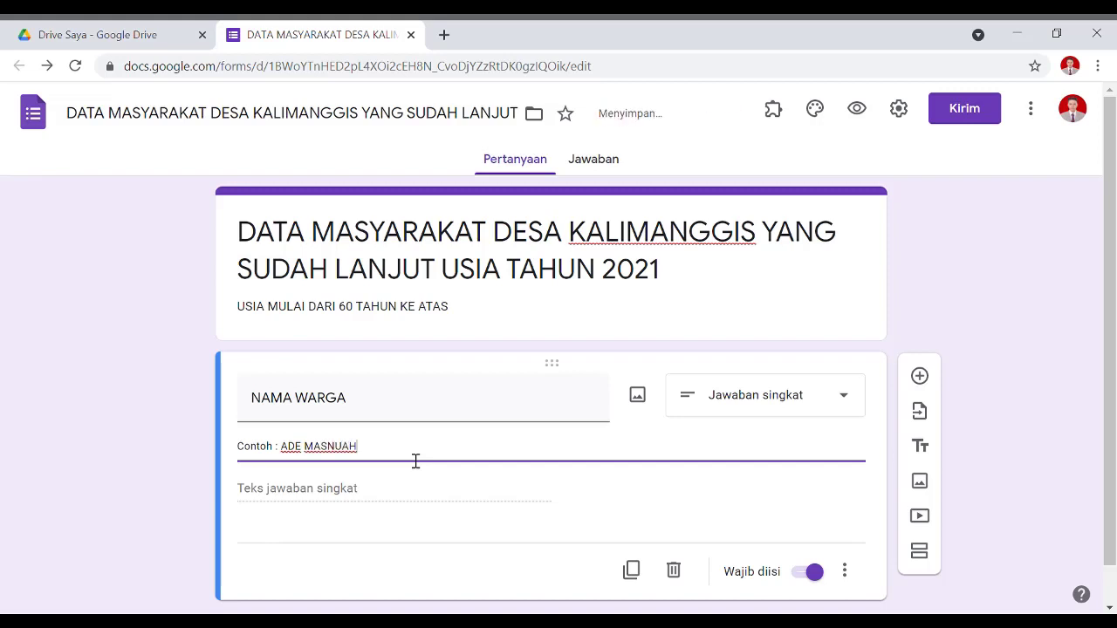
triple_click(396, 407)
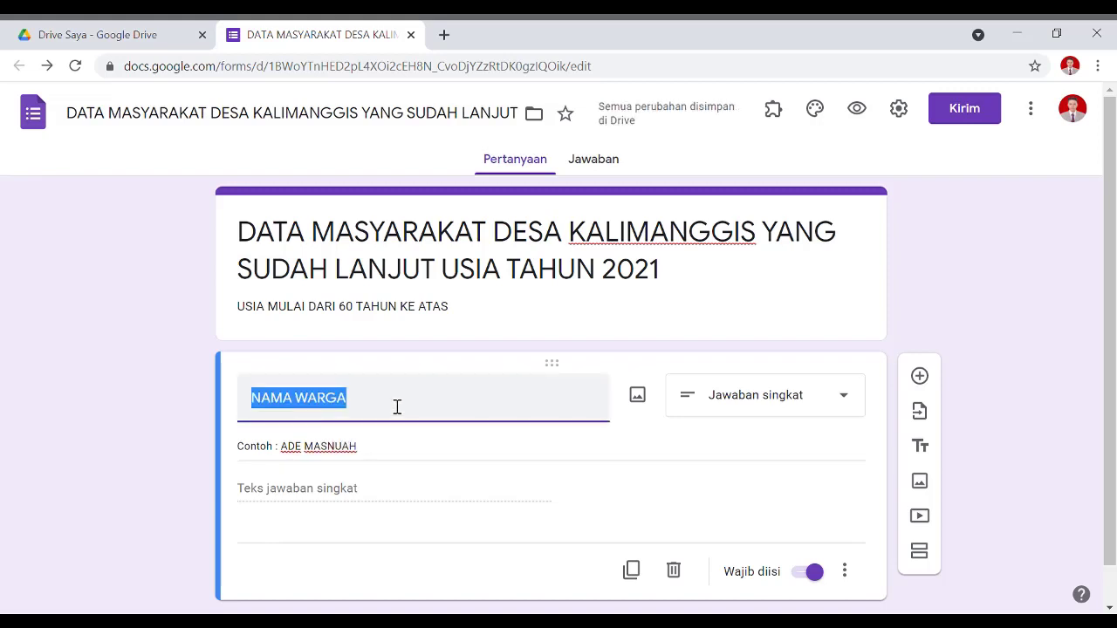
click(391, 410)
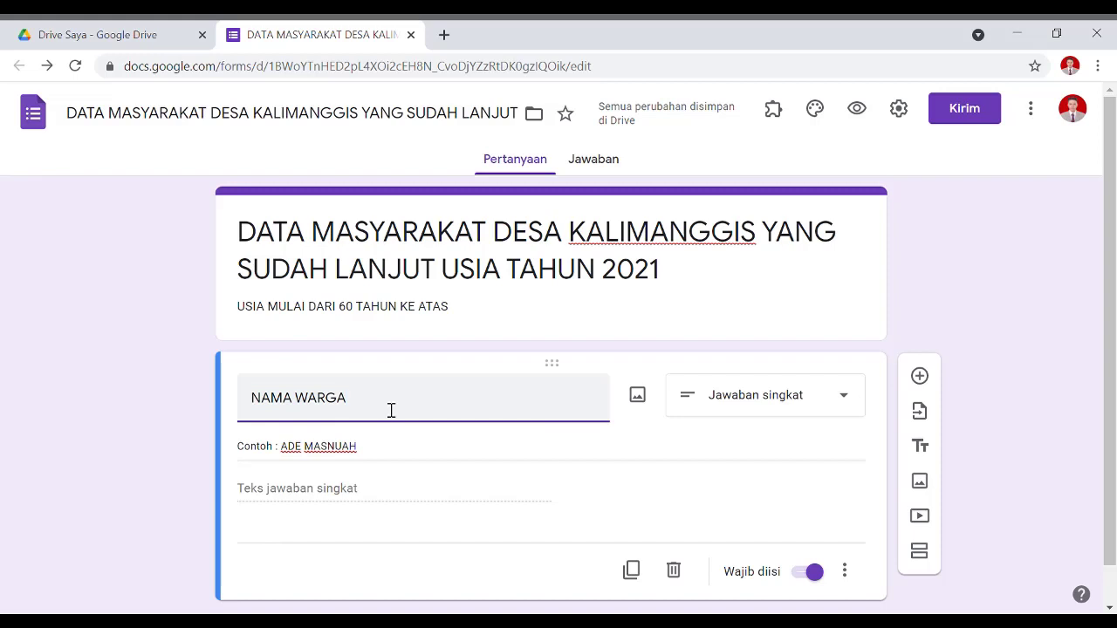
text((tu)
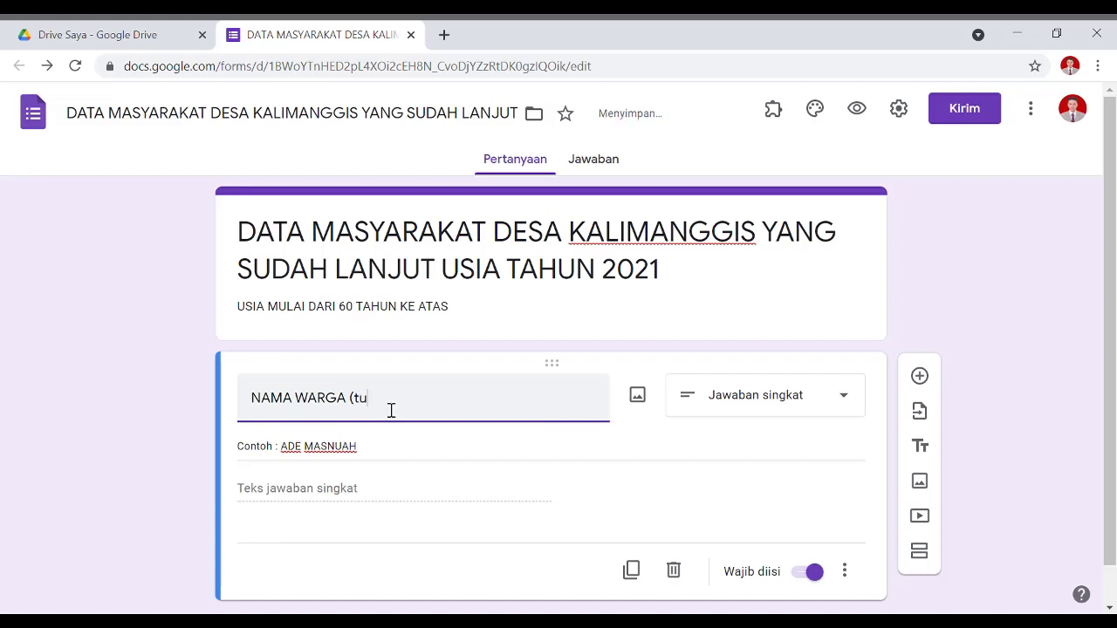
key(BackSpace)
key(BackSpace)
text(KA)
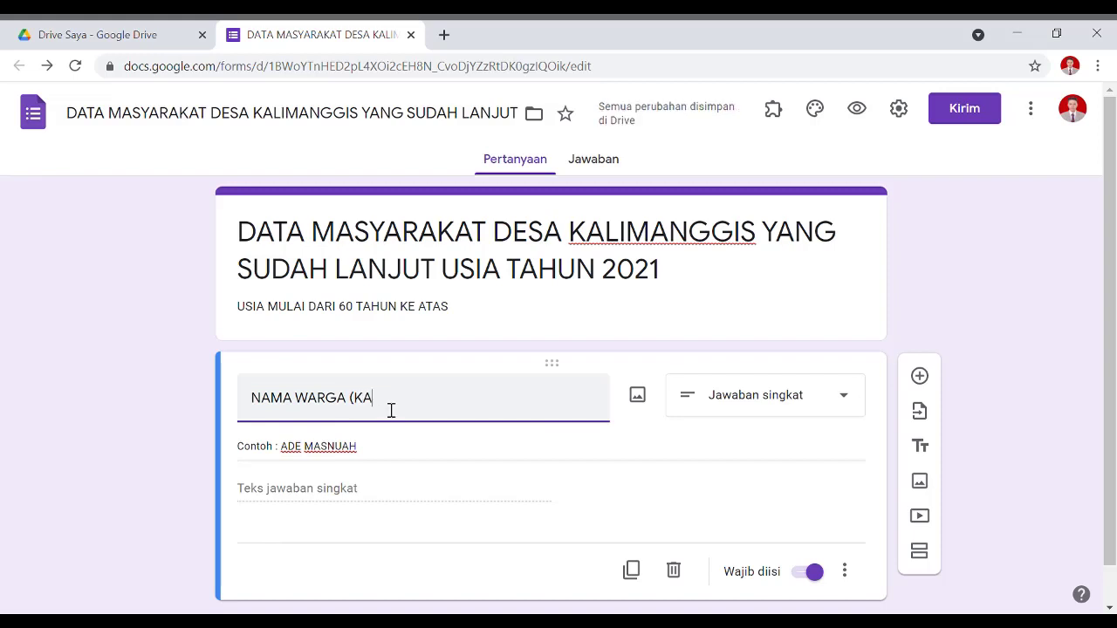
text(PITAL))
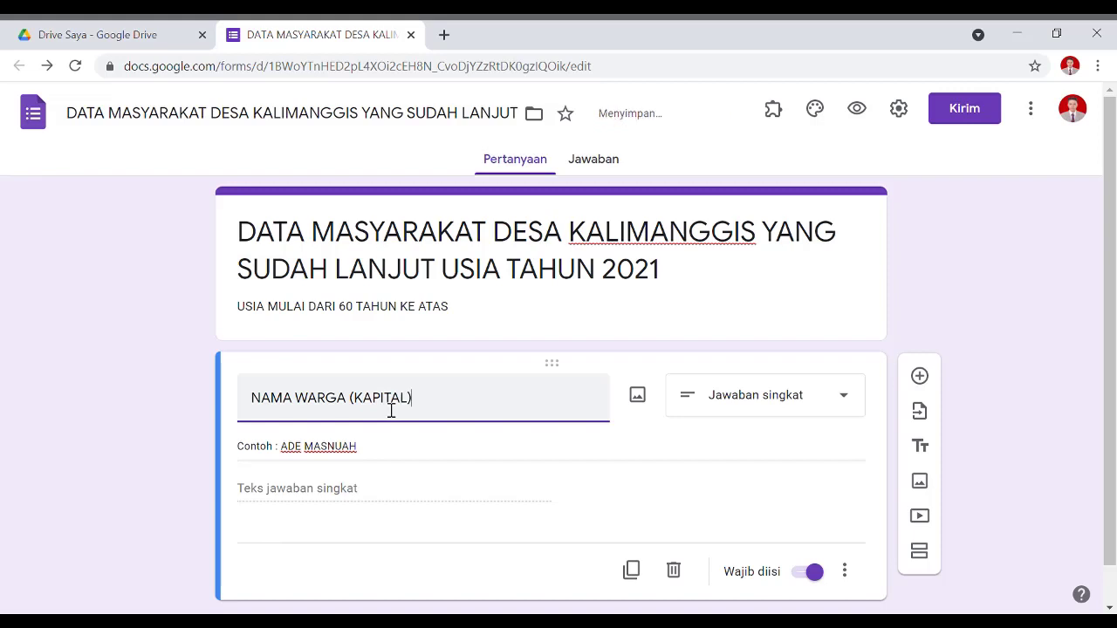
drag(437, 407, 337, 402)
key(BackSpace)
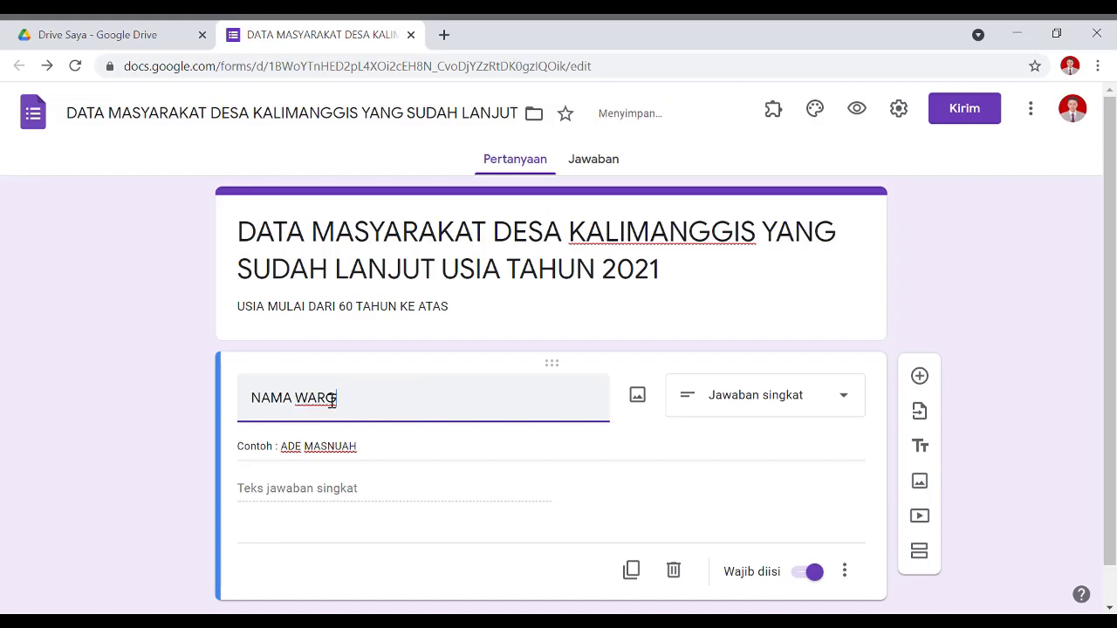
text(A)
Prefix the description with 'Tulis dengan huruf KAPITAL.'.
click(249, 460)
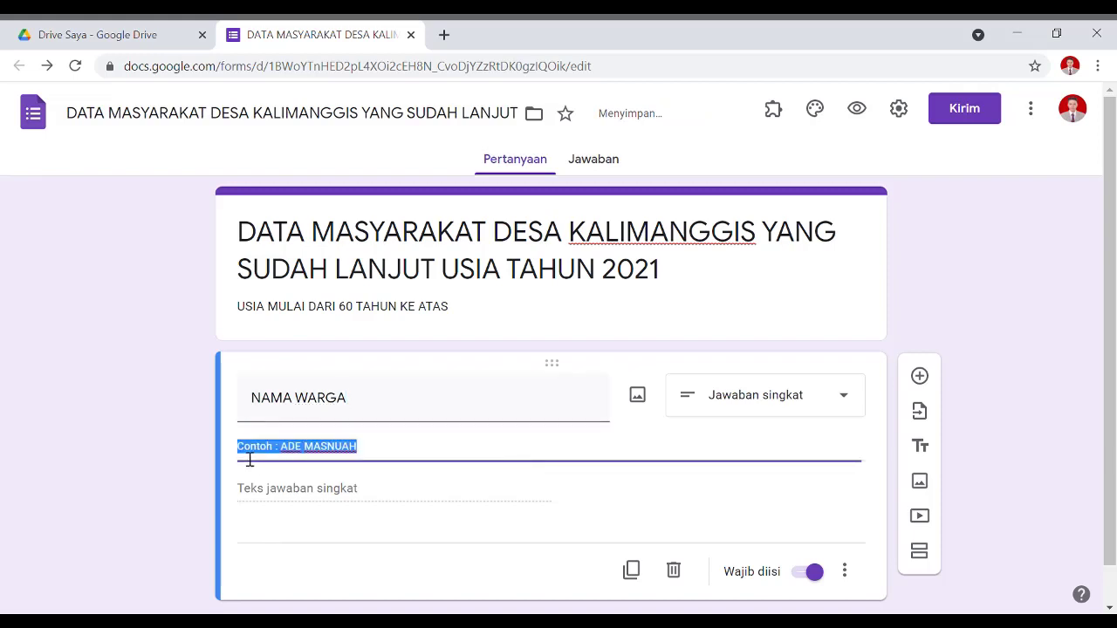
click(247, 455)
text(tulis dengan)
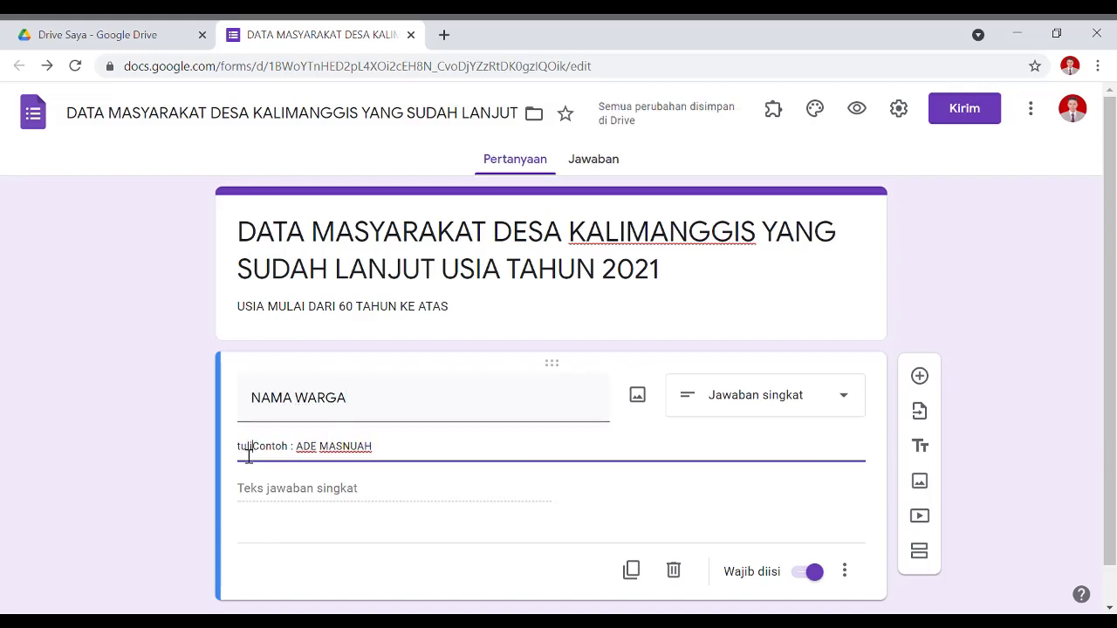
text( huruf k)
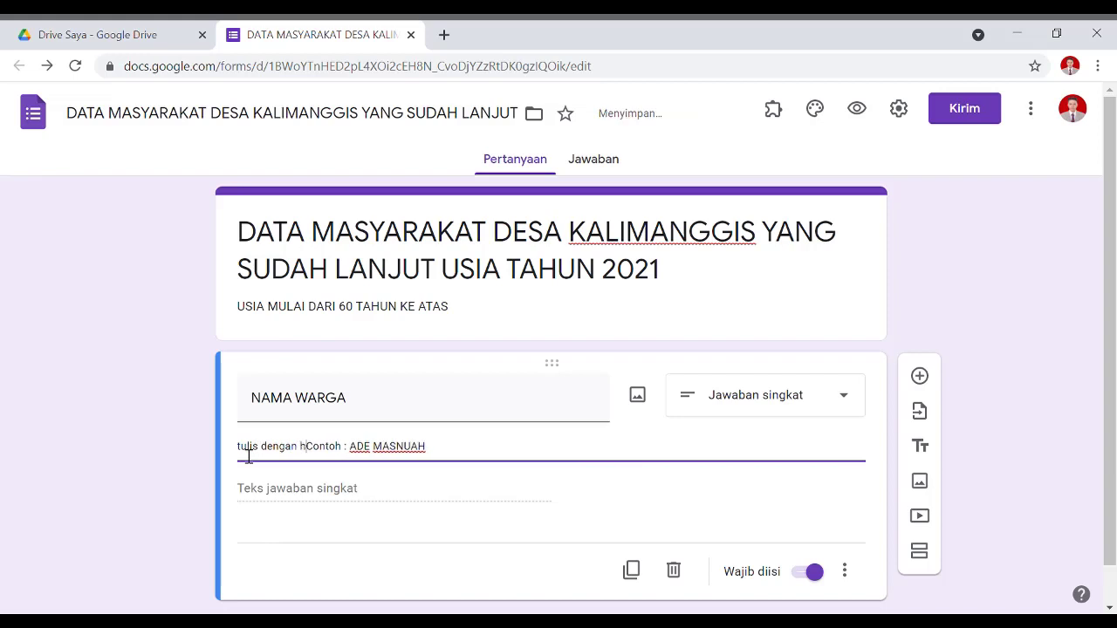
text(a)
key(BackSpace)
key(BackSpace)
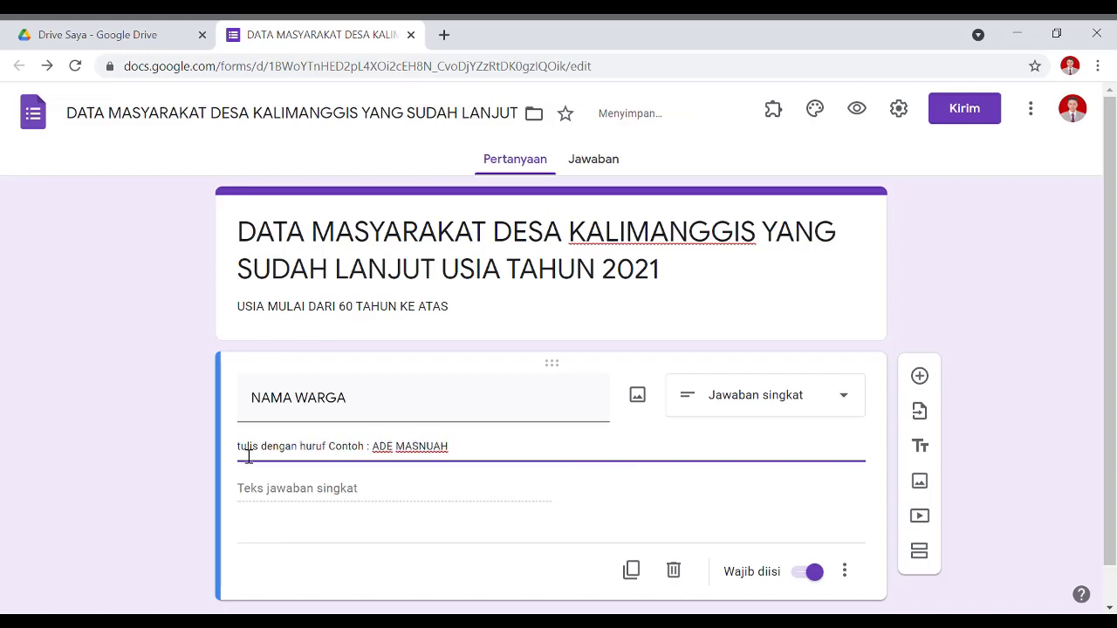
text(KAPITAL )
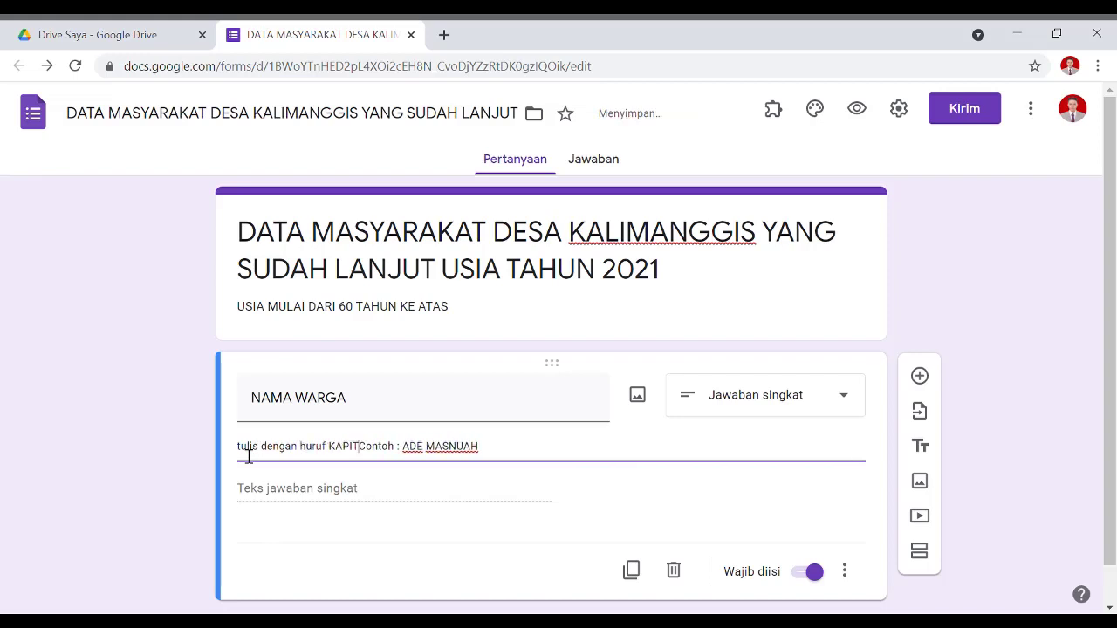
text(.)
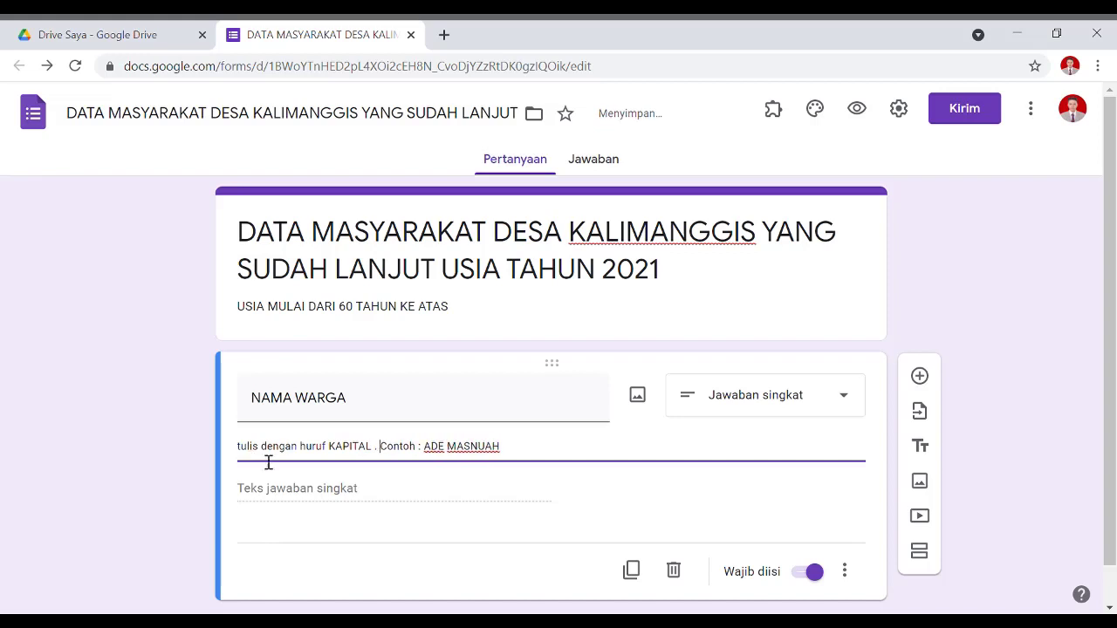
key(BackSpace)
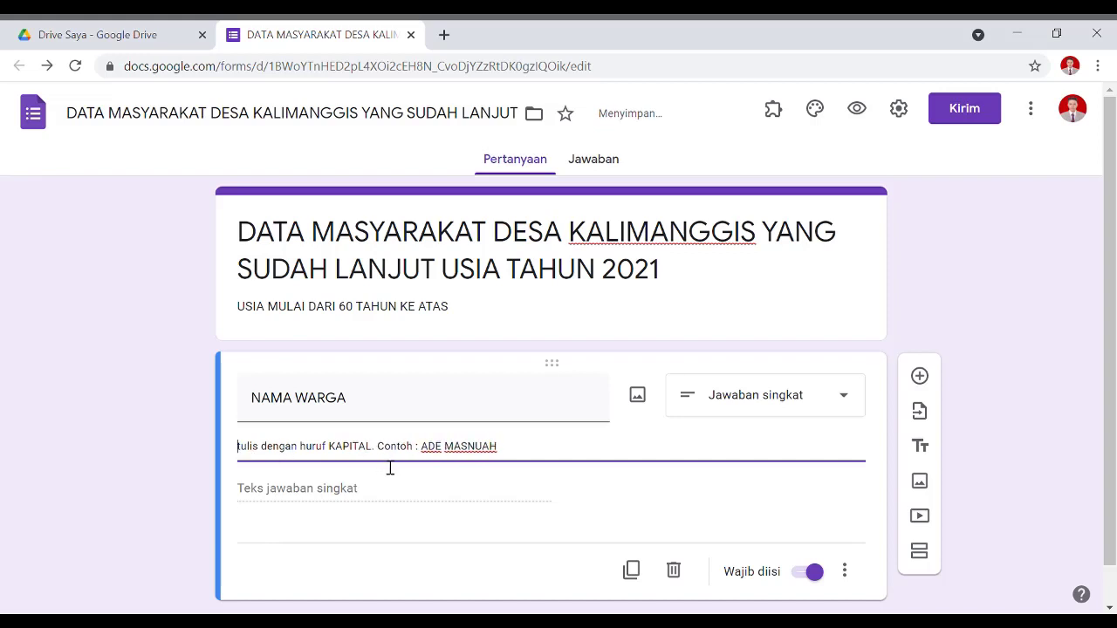
key(BackSpace)
text(T)
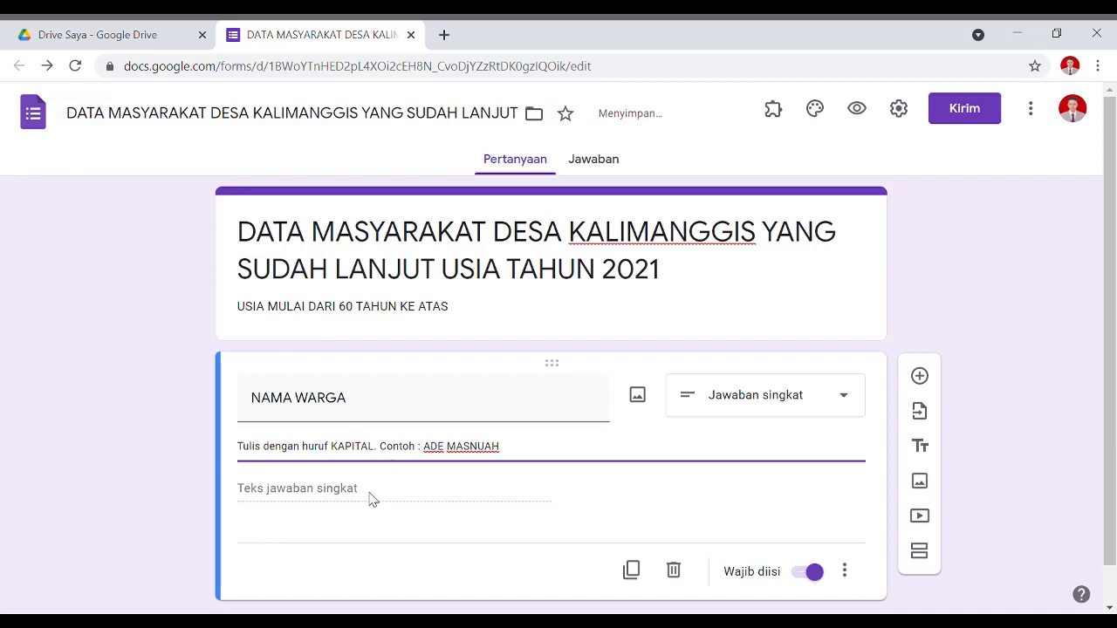
click(370, 497)
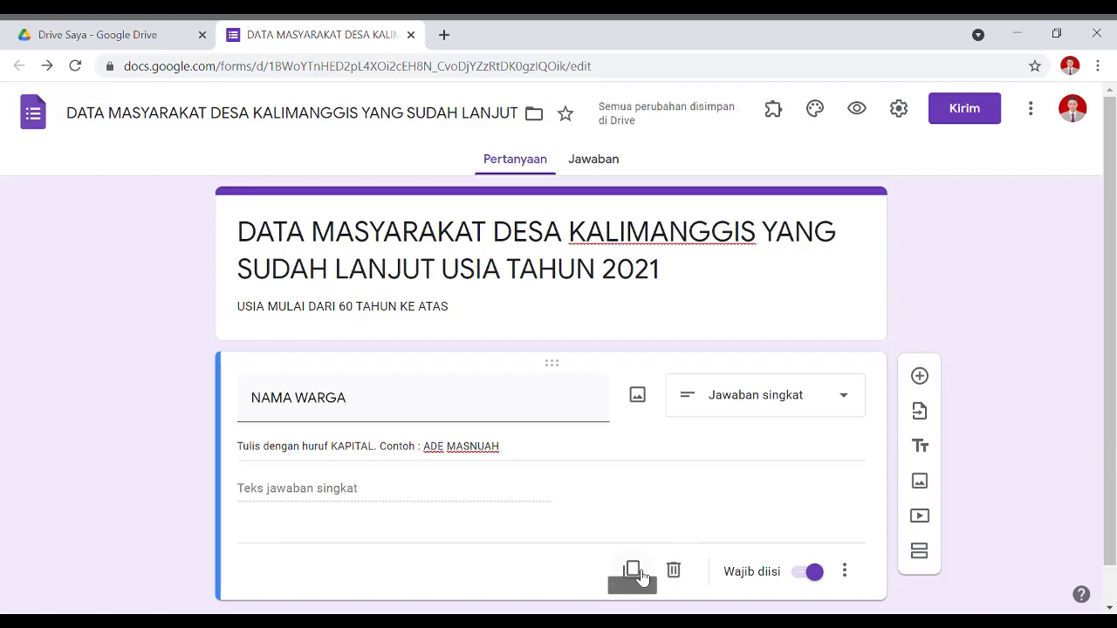
Duplicate NAMA WARGA into an 'ALAMAT' question described 'Tulis Alamat Lengkap Warga'.
scroll(638, 462, down, 1)
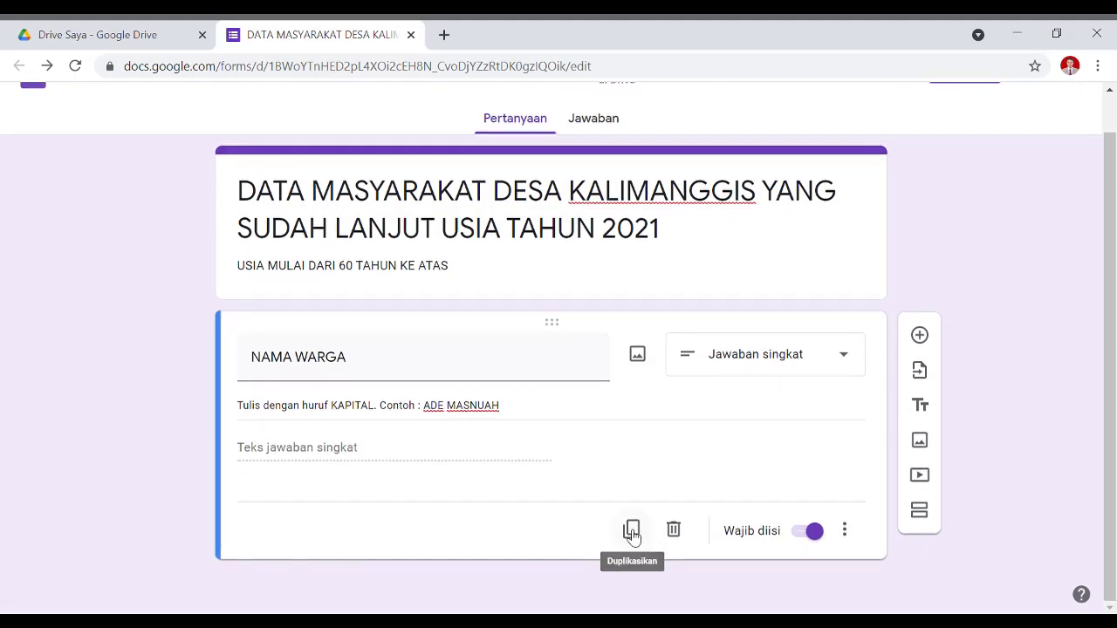
click(632, 531)
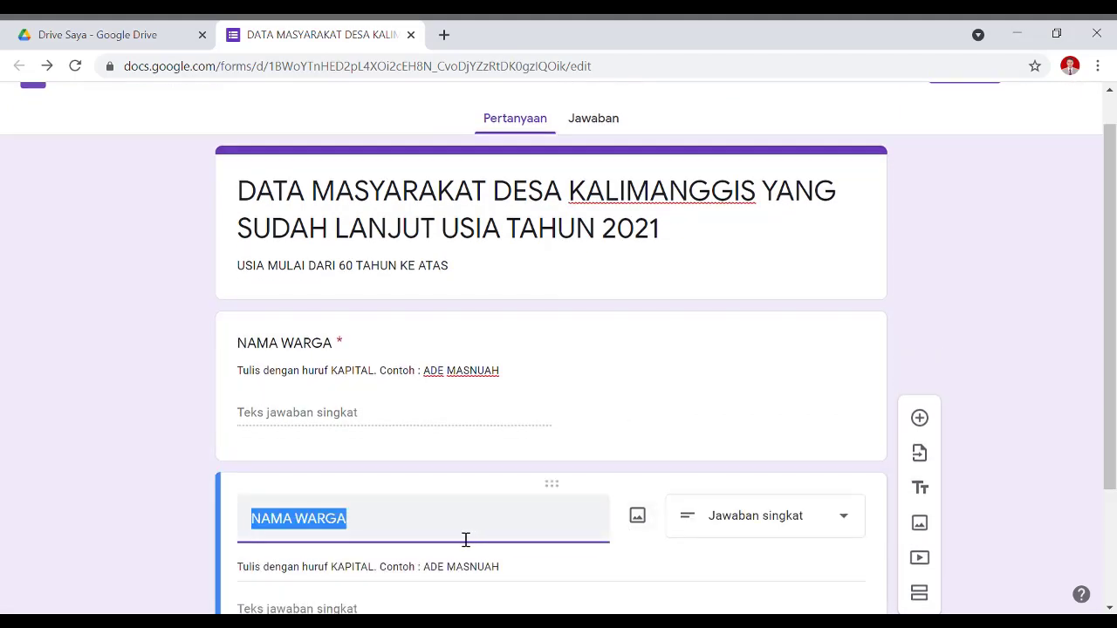
text(ALAMAT)
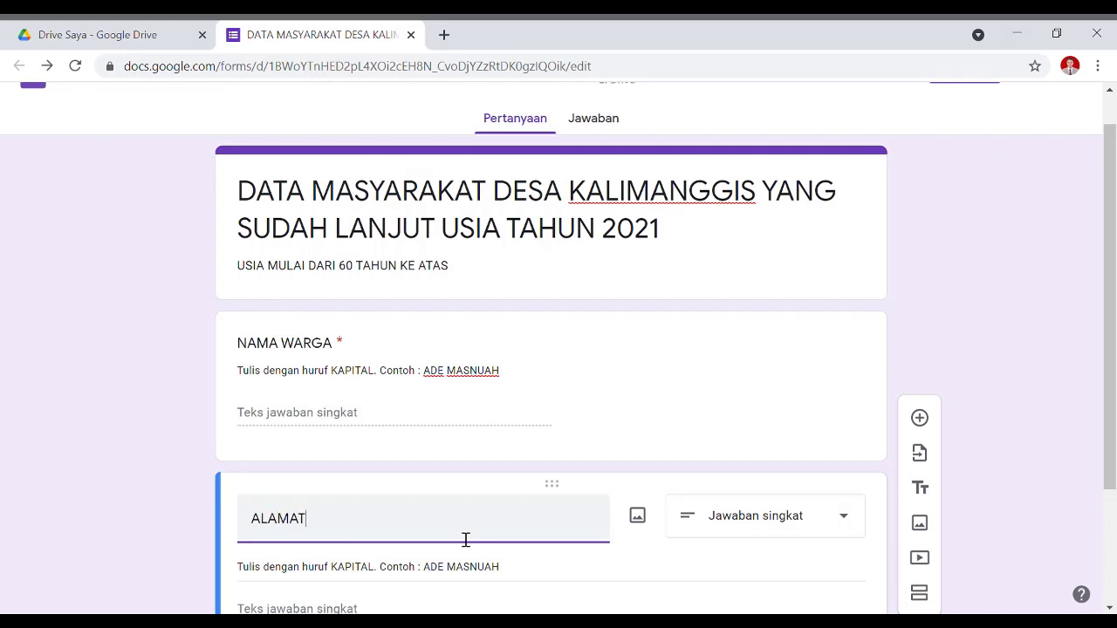
scroll(481, 477, down, 2)
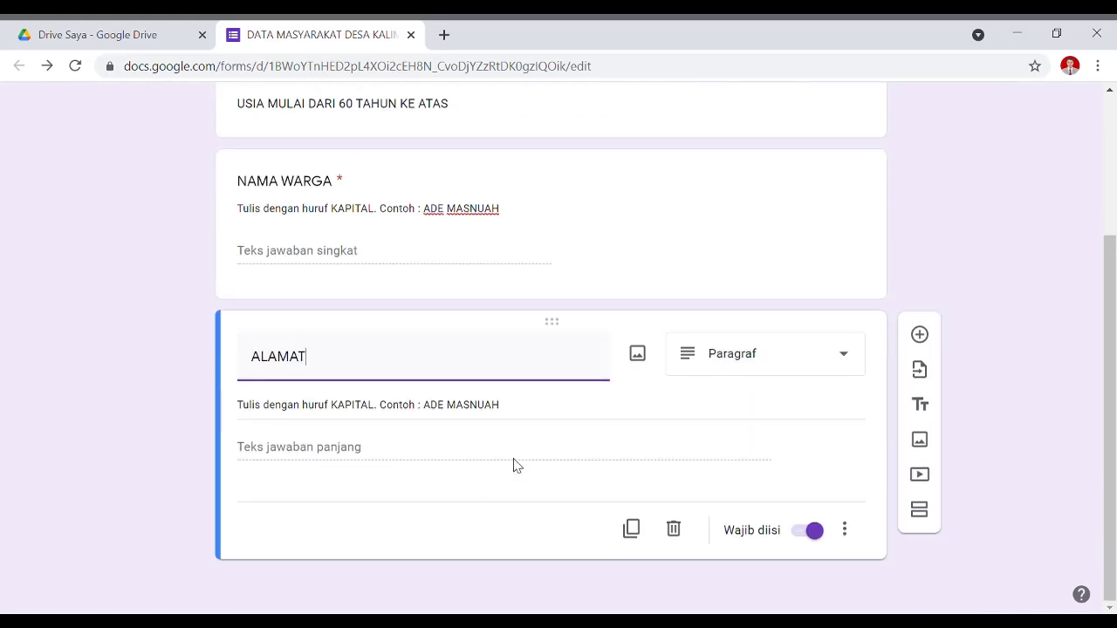
drag(521, 412, 117, 392)
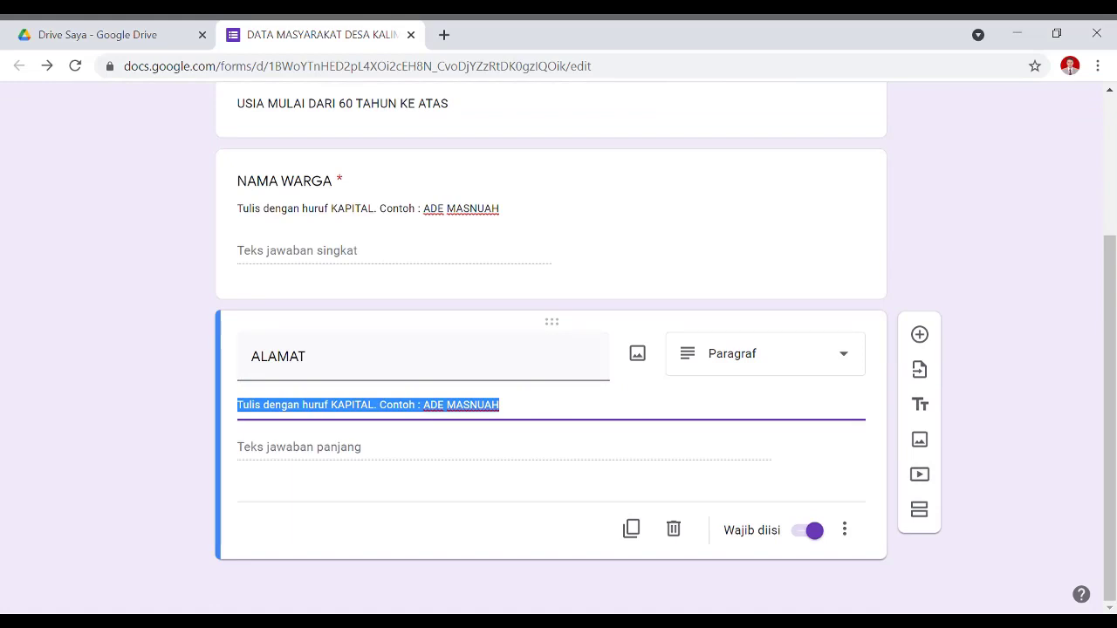
text(Tu)
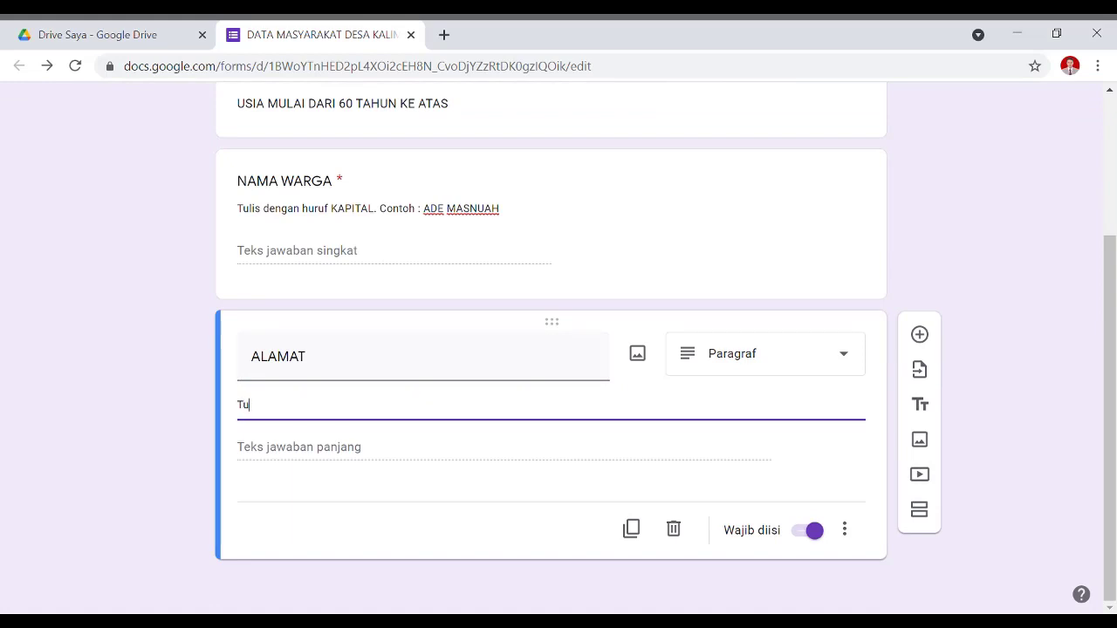
text(lis Alamat L)
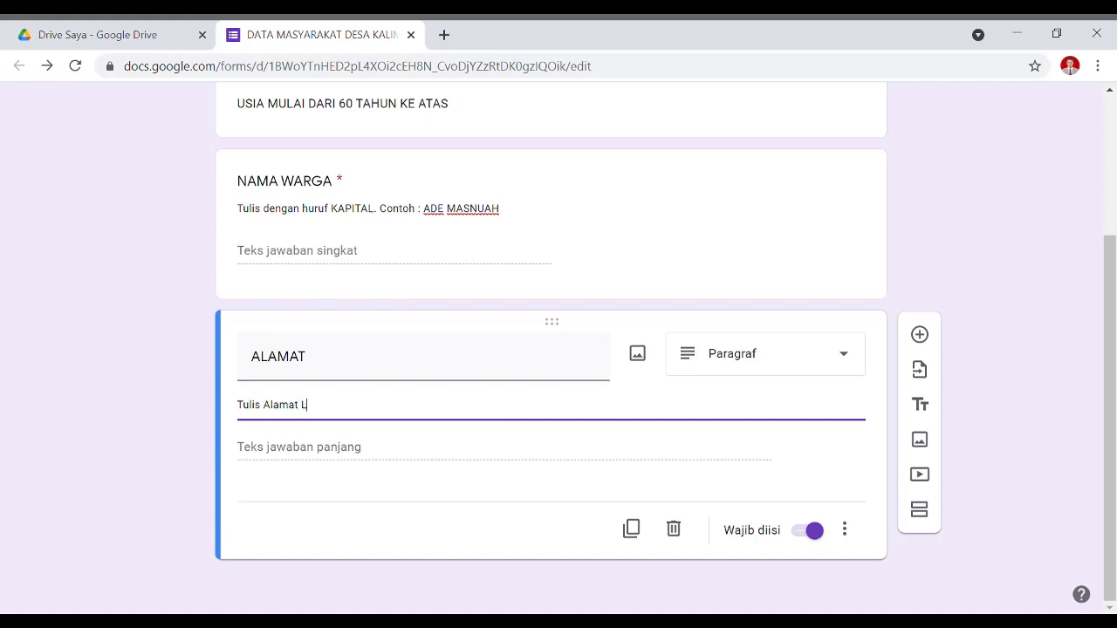
text(engkap Warga)
Make ALAMAT required and duplicate it to create a spare copy below.
click(812, 530)
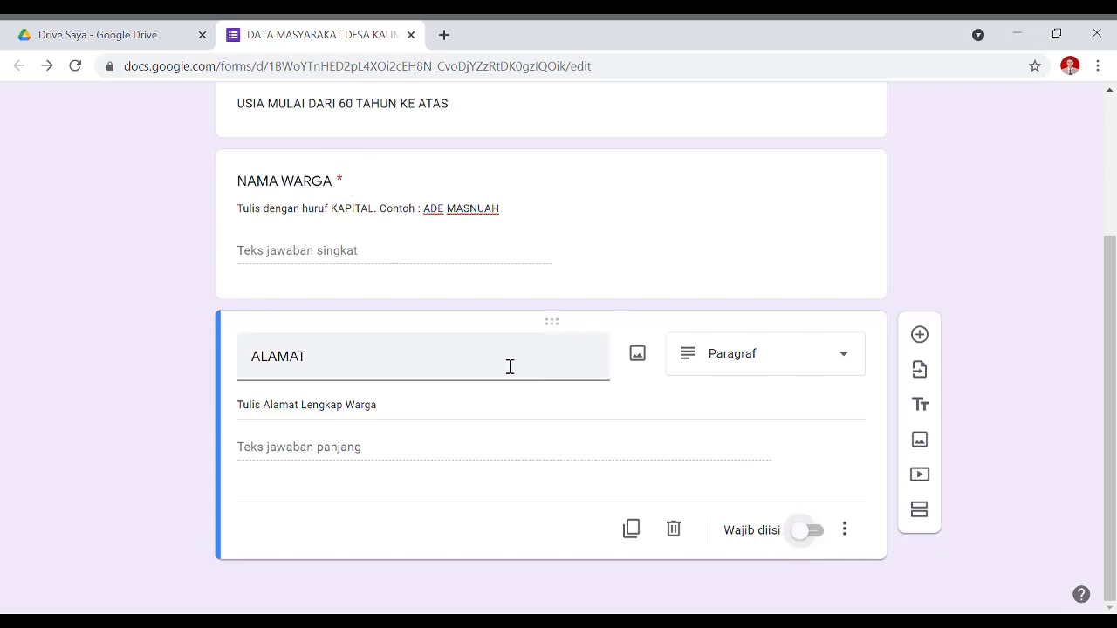
click(630, 529)
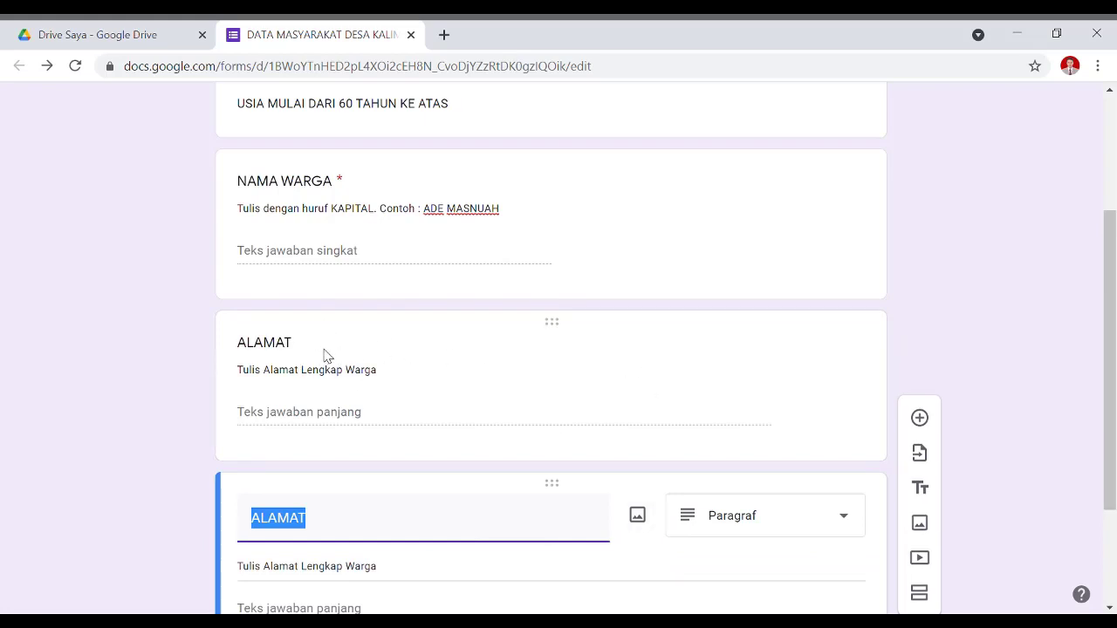
click(633, 389)
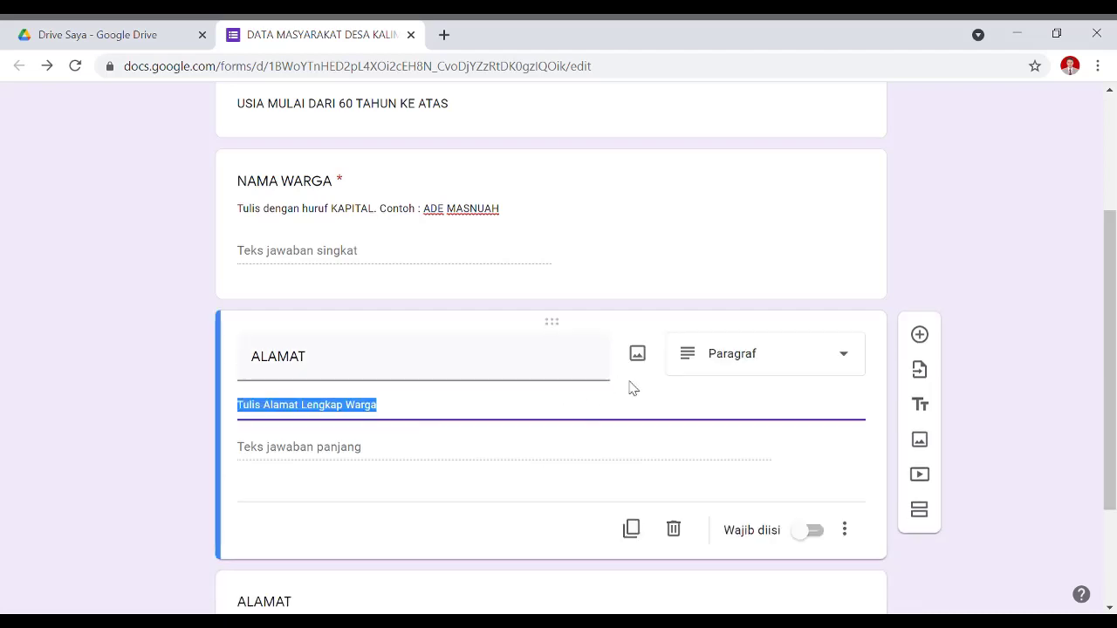
click(812, 533)
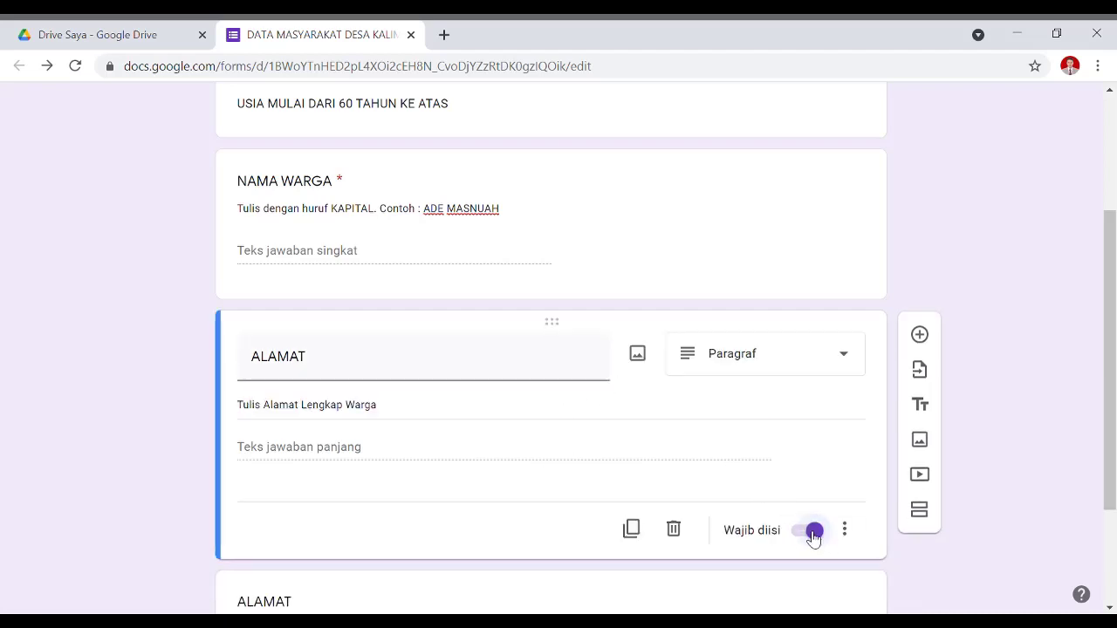
scroll(785, 519, down, 2)
Rename the copy 'No Handphone Warga', change its description to 'Nomor Handphone Warga', and make it required.
click(345, 445)
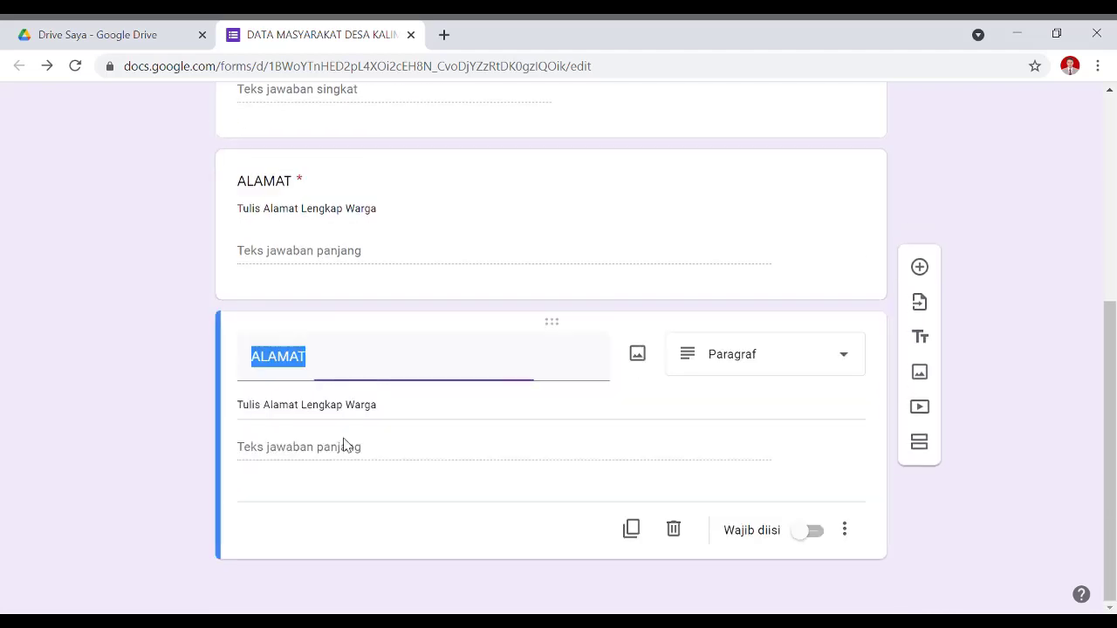
text(No )
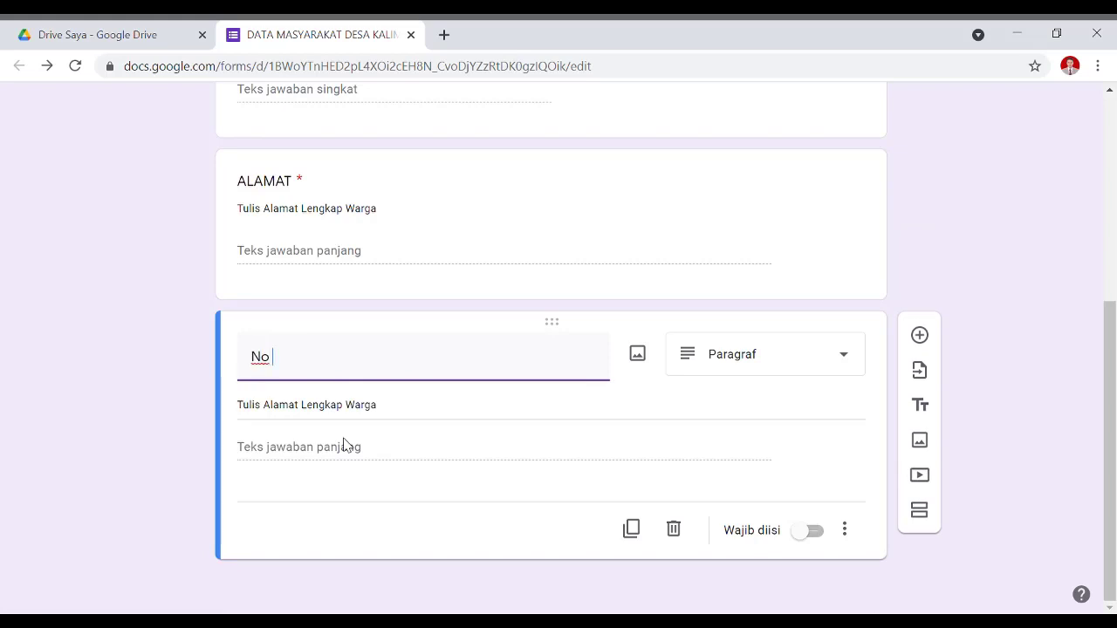
text(Handphone Warga)
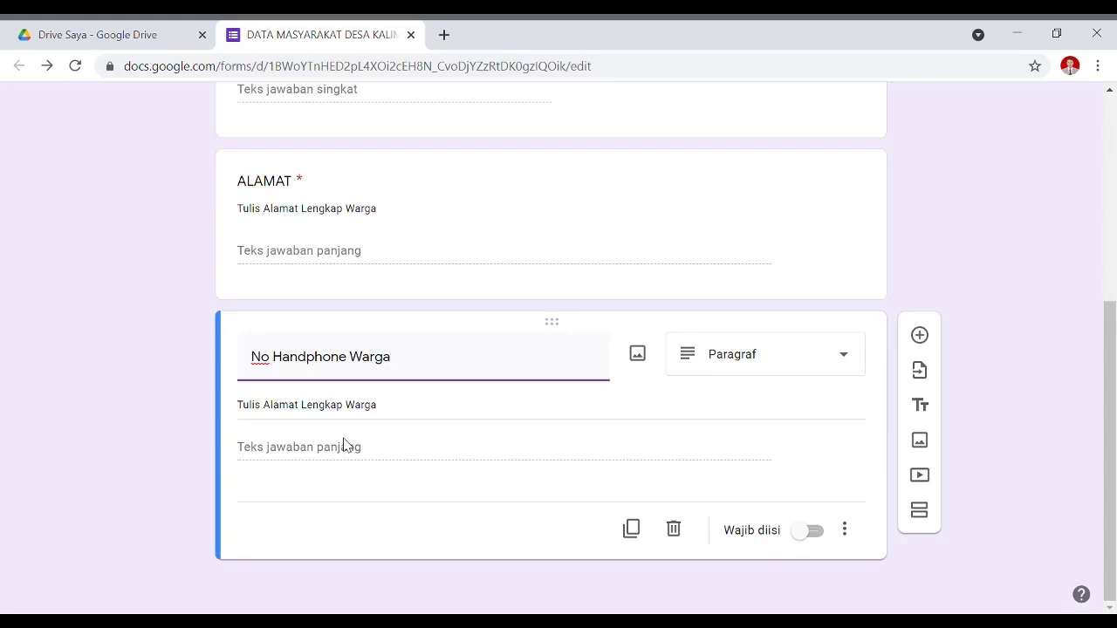
triple_click(457, 416)
click(450, 418)
drag(450, 418, 250, 413)
text(Nomor Handp)
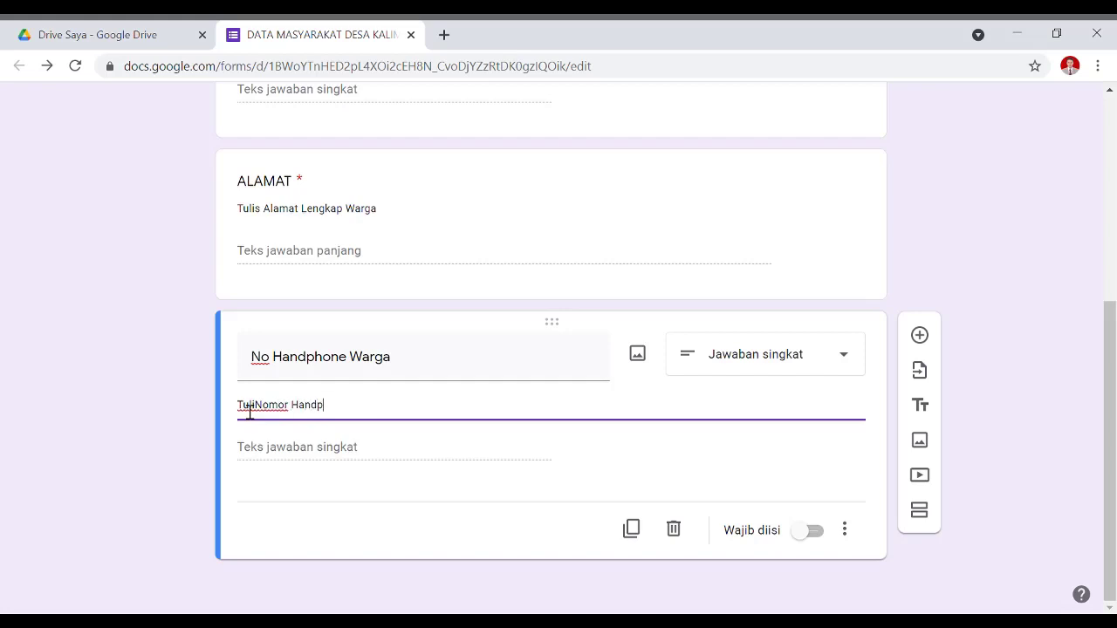
text(hone Wargaa)
key(BackSpace)
click(809, 532)
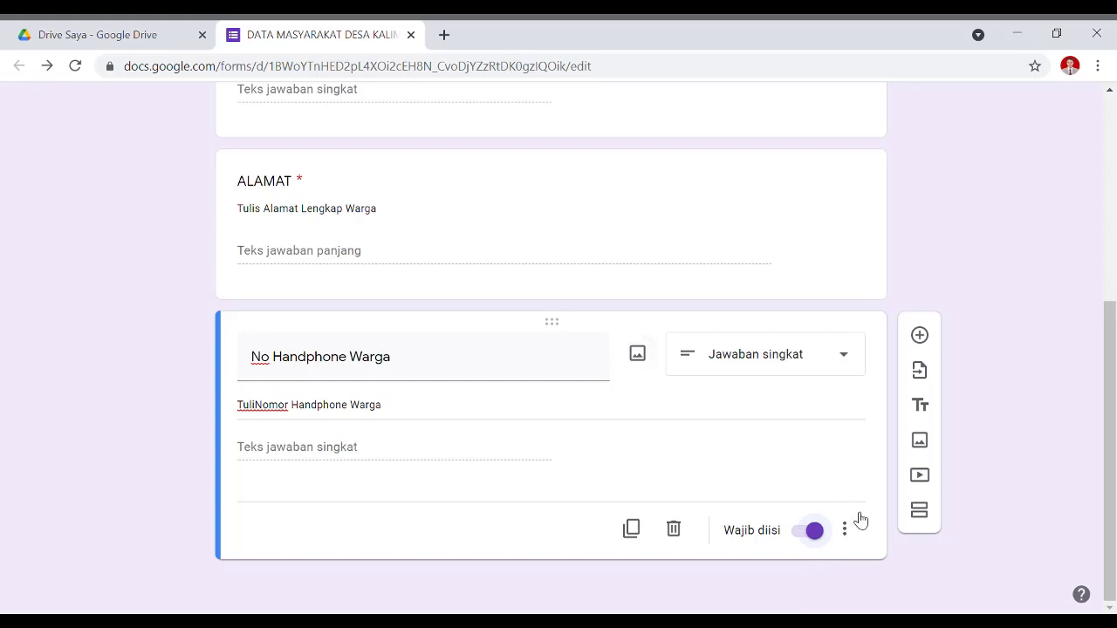
scroll(614, 481, up, 5)
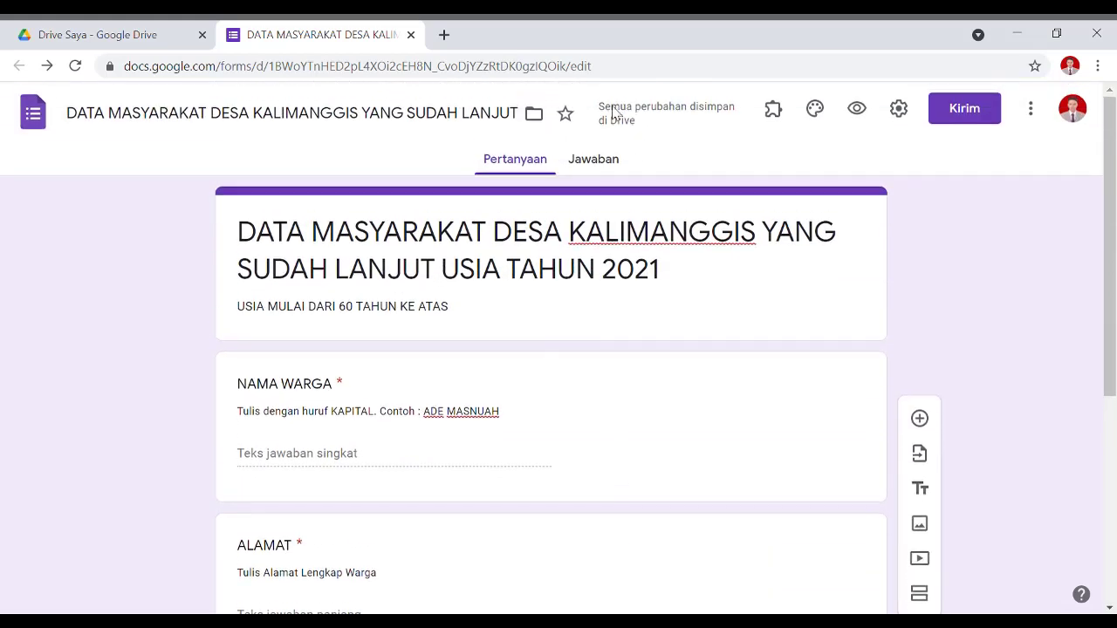
scroll(345, 397, down, 5)
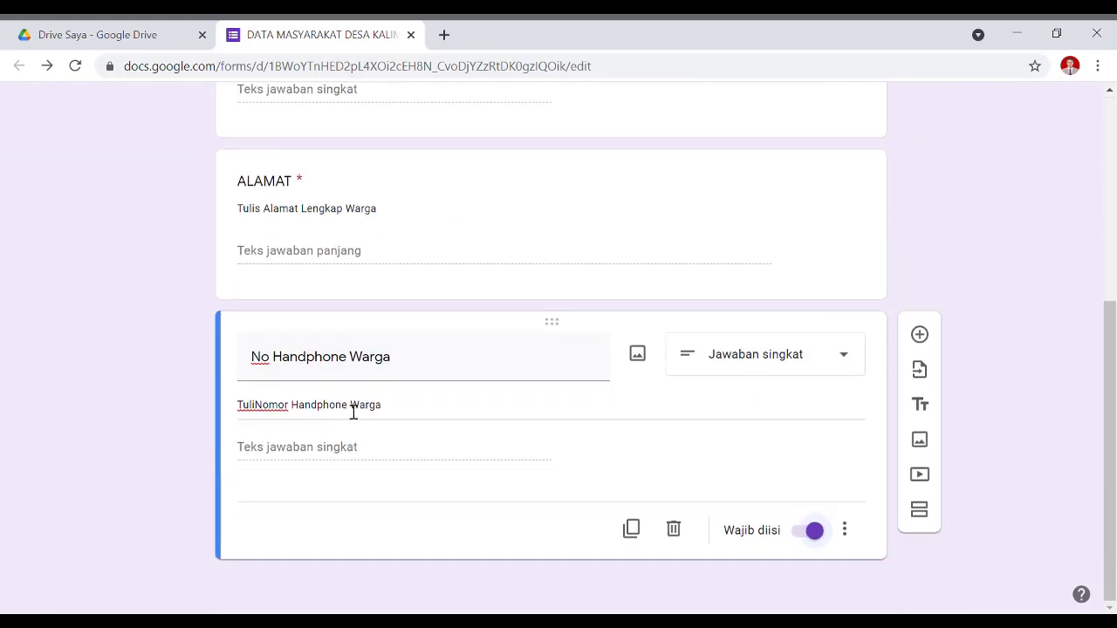
scroll(353, 413, up, 4)
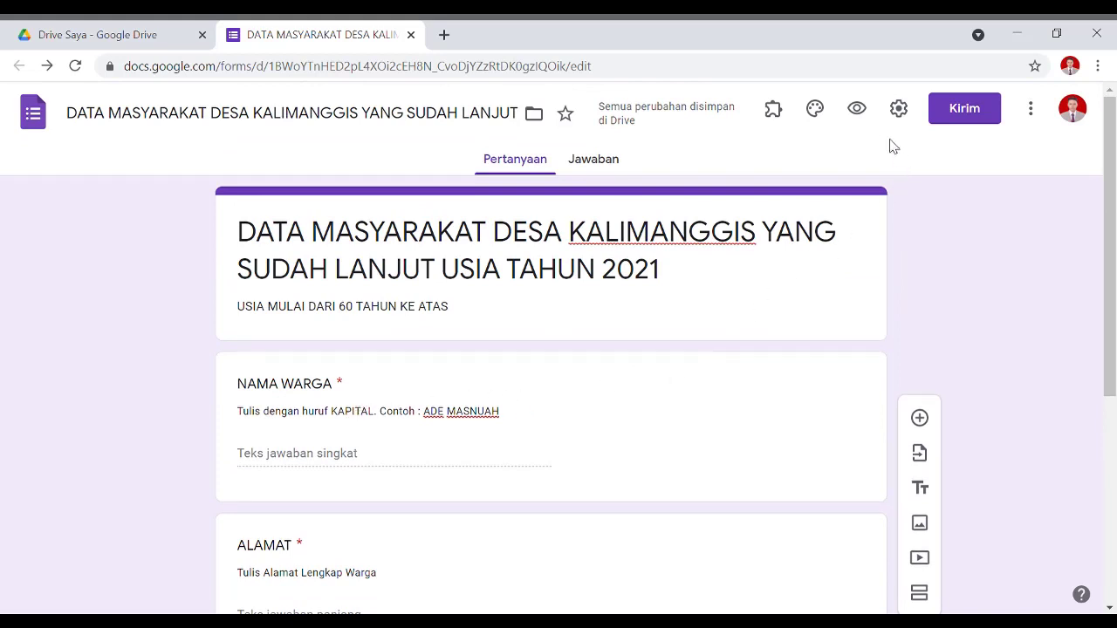
In Settings, stop restricting respondents to the organisation, leave one-response limit off, and view Presentation.
click(899, 109)
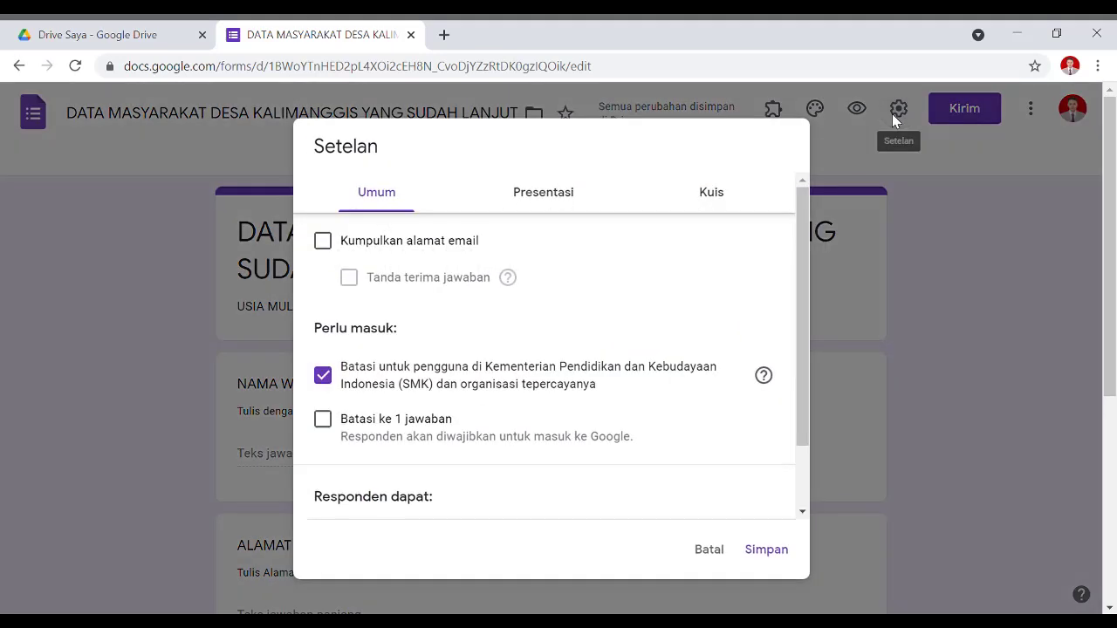
click(322, 375)
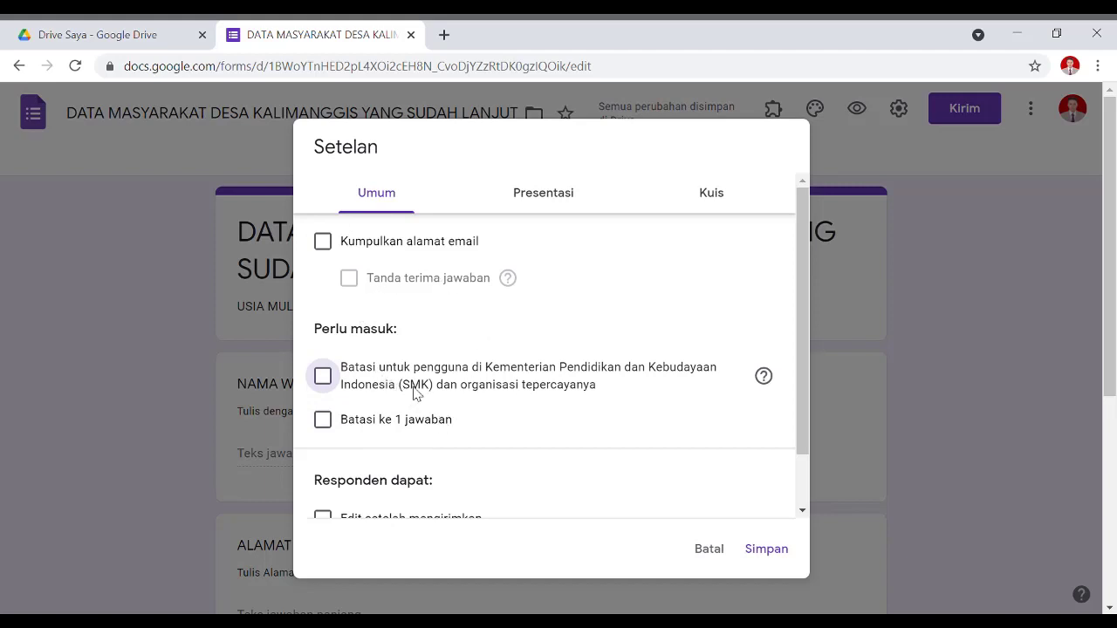
click(323, 421)
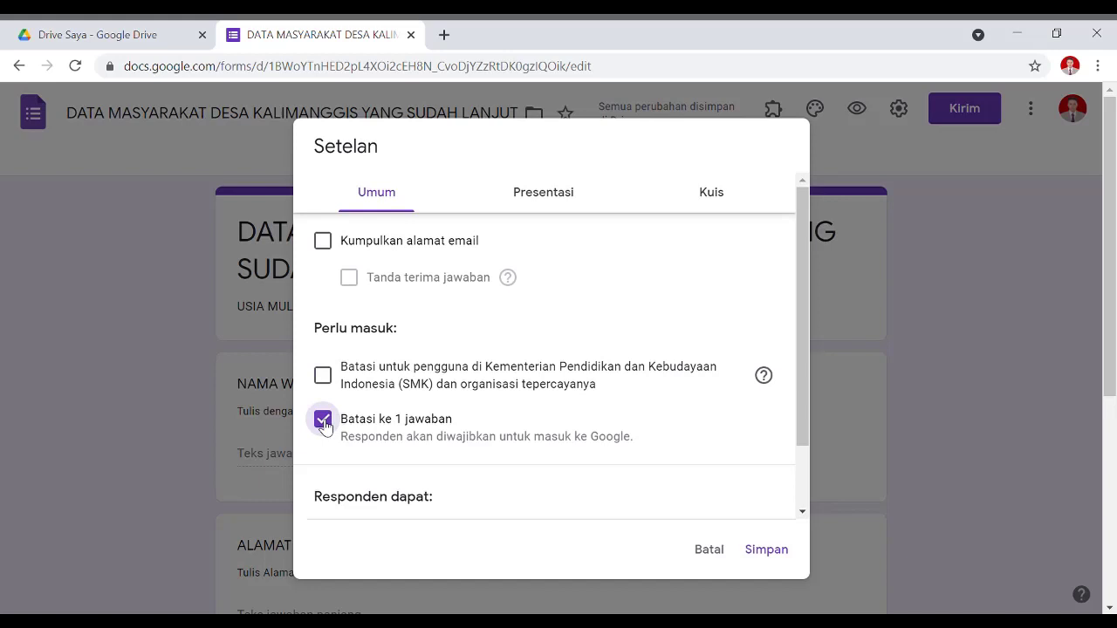
click(323, 421)
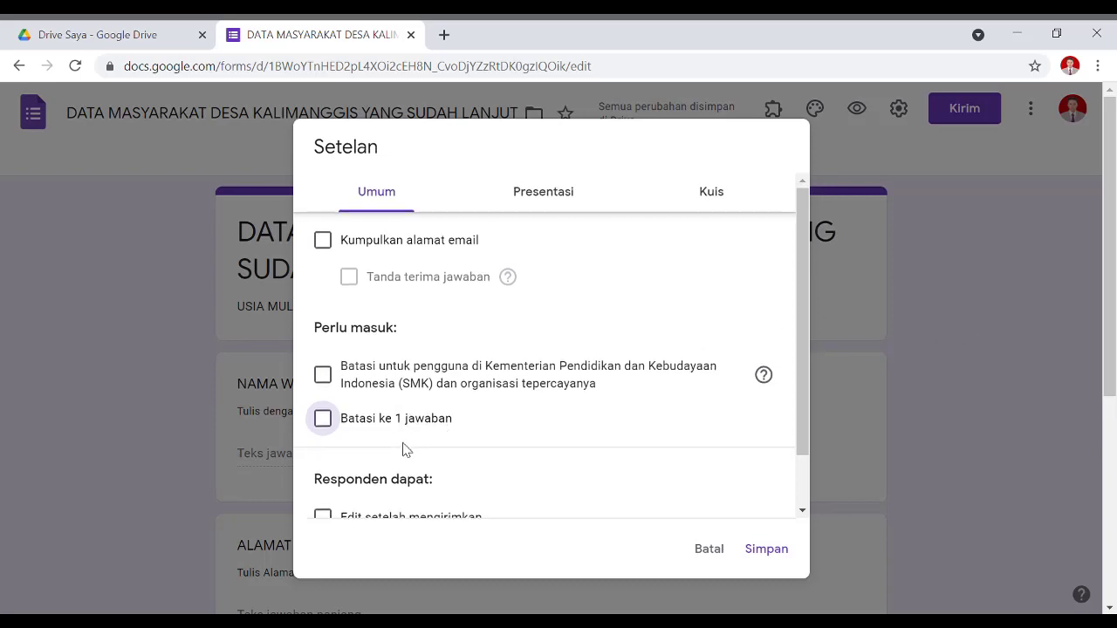
scroll(410, 454, down, 2)
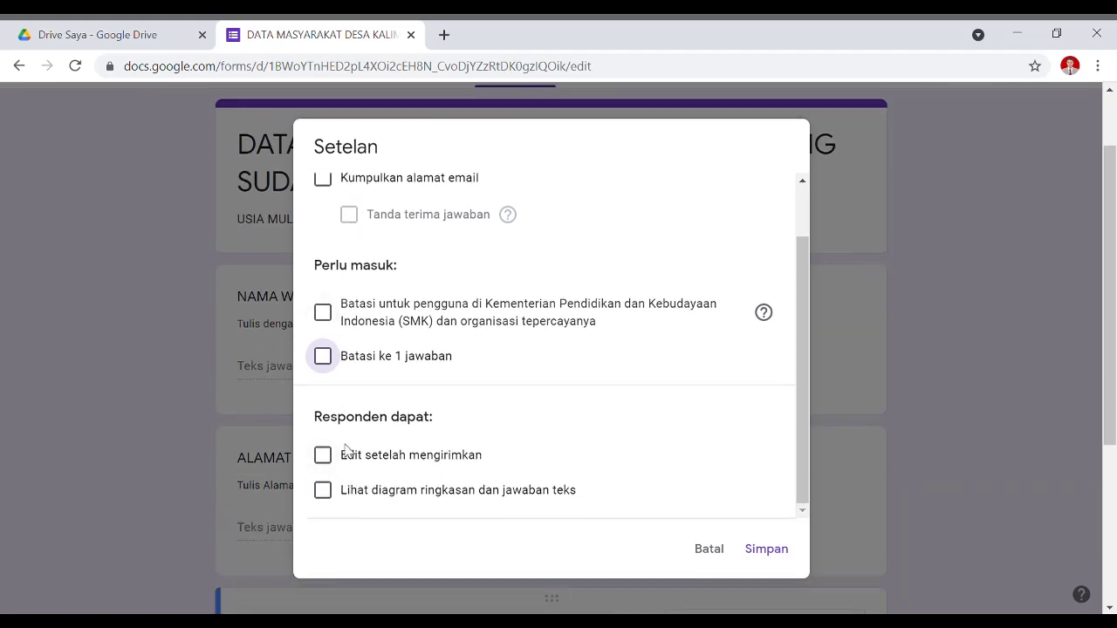
scroll(494, 432, up, 1)
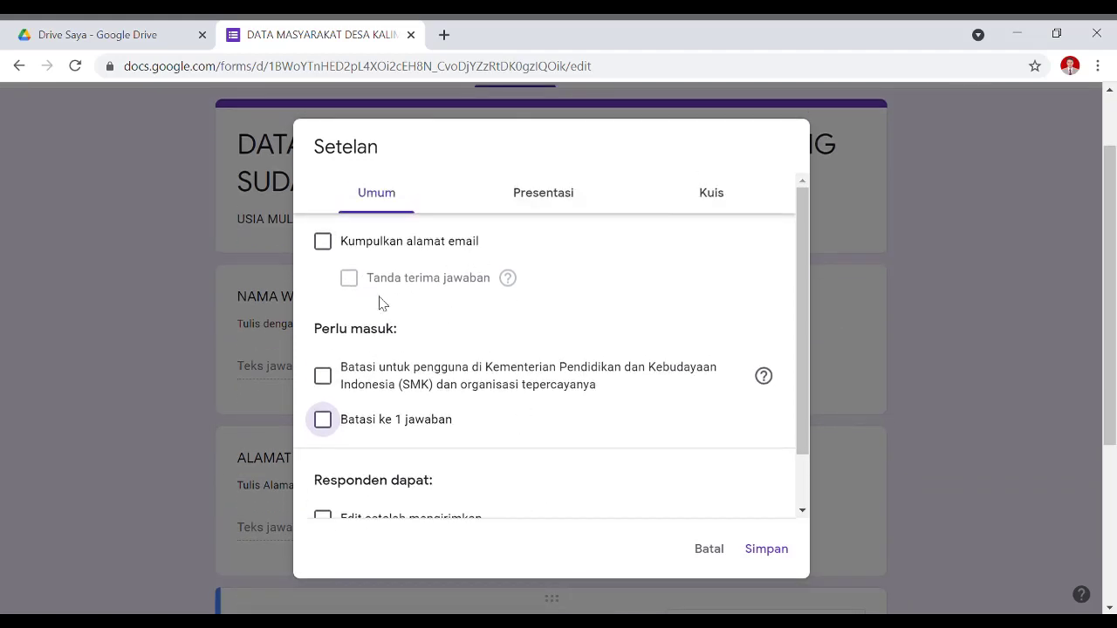
click(567, 201)
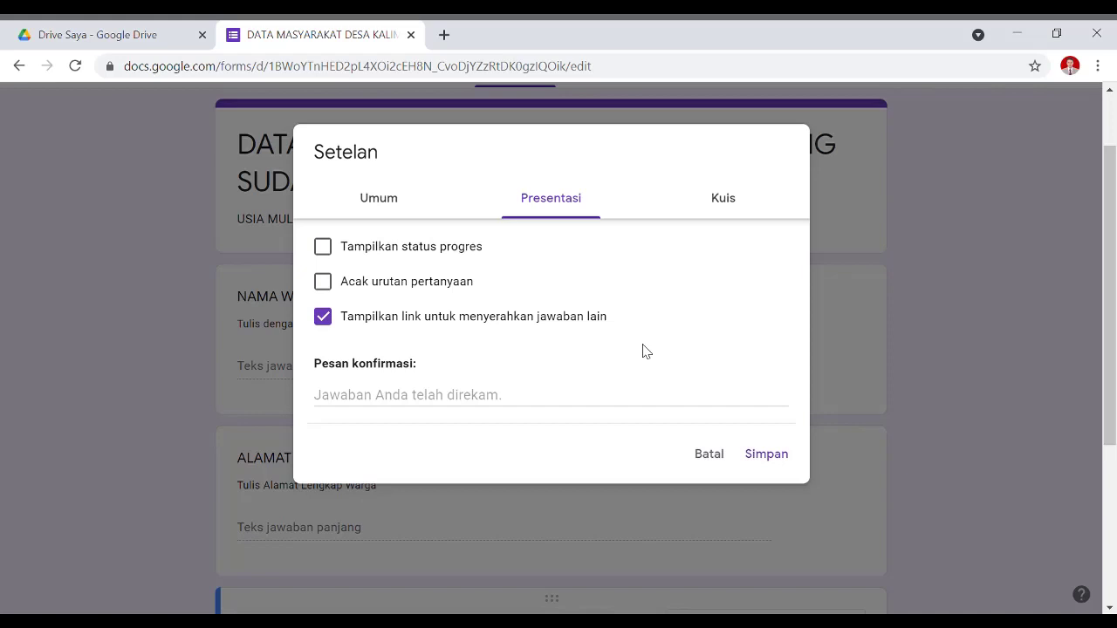
Save a confirmation message 'Terimakasih sudah mengisi formulir ini…' inviting questions by chat to a contact number.
click(537, 318)
click(537, 317)
click(375, 408)
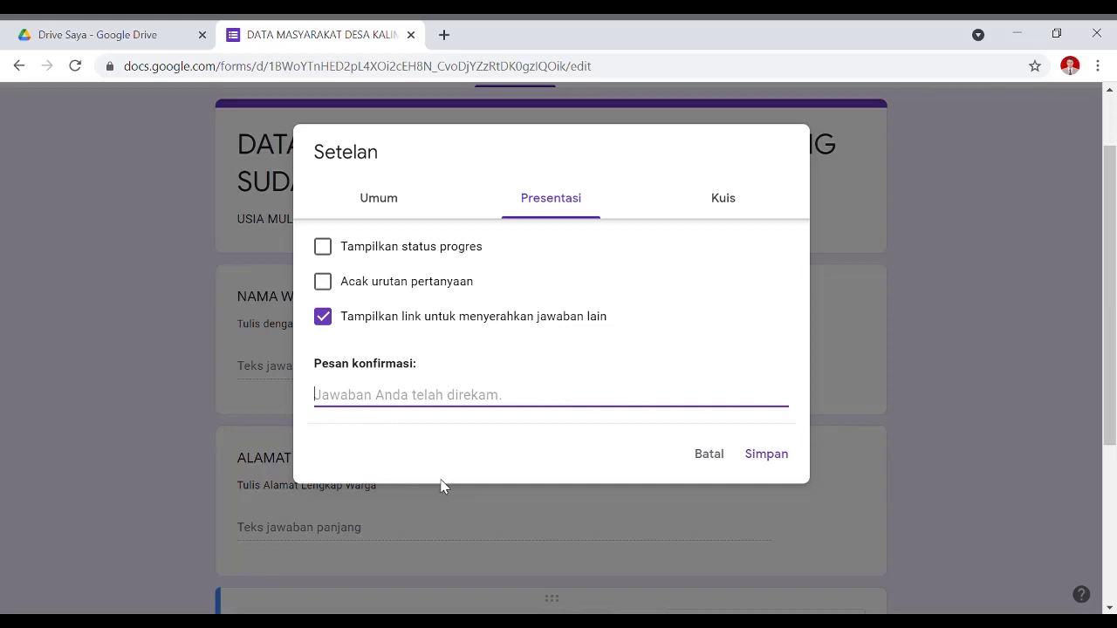
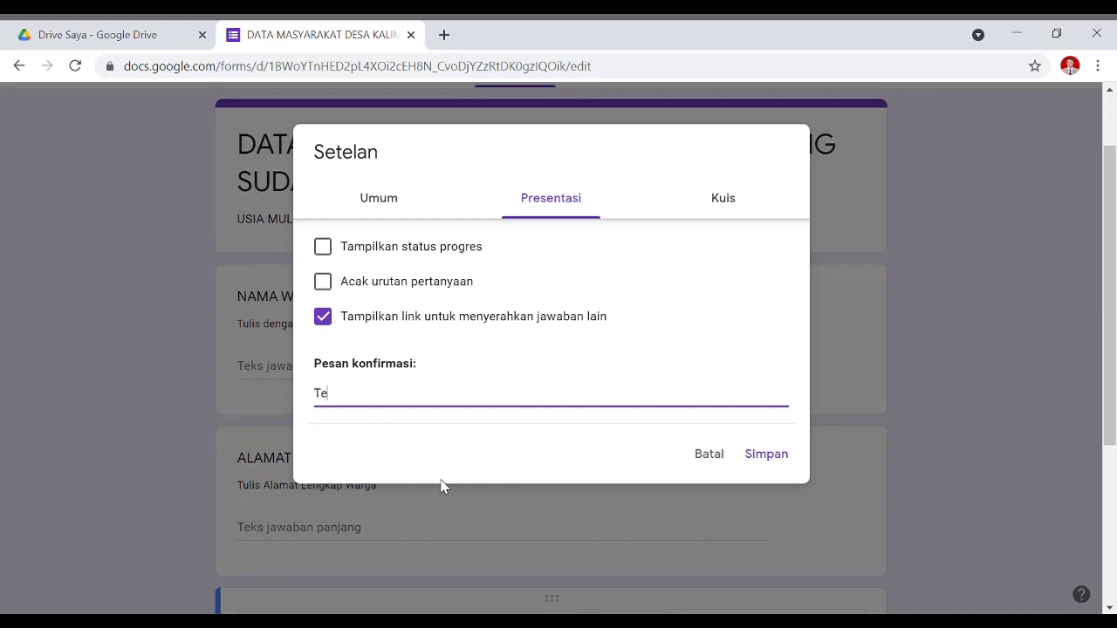
key(BackSpace)
key(BackSpace)
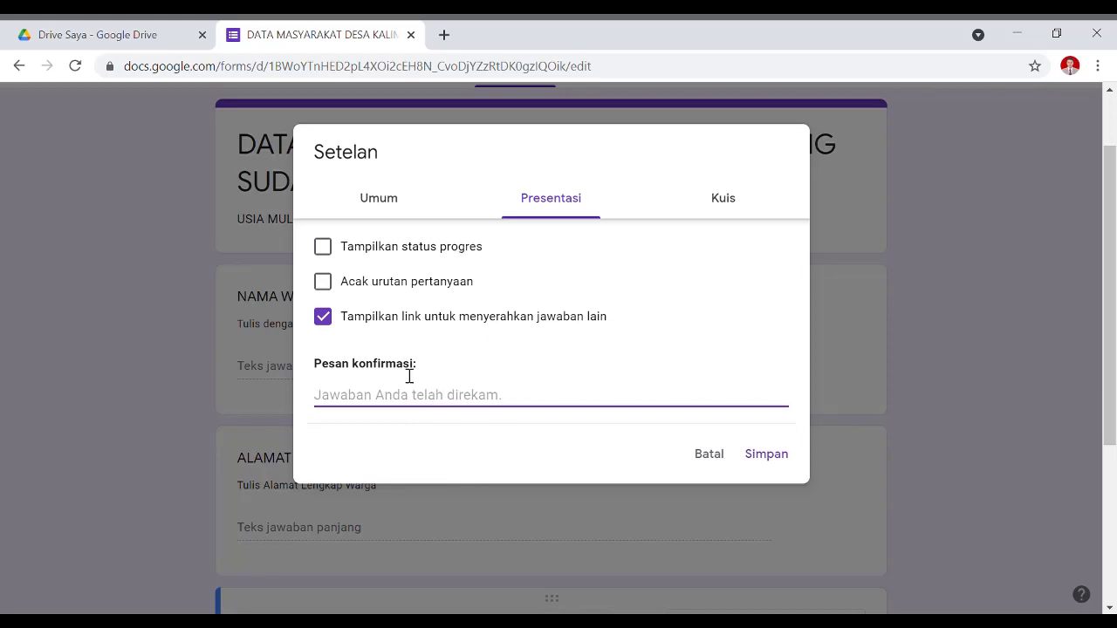
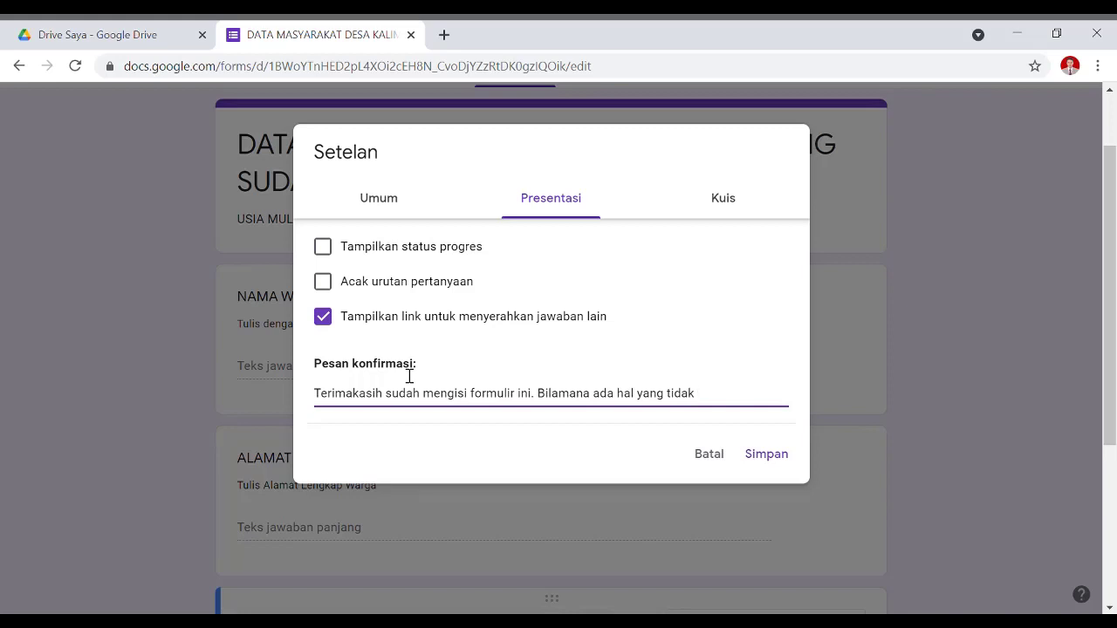
key(BackSpace)
key(BackSpace)
key(BackSpace)
key(BackSpace)
key(BackSpace)
key(BackSpace)
key(BackSpace)
key(BackSpace)
key(BackSpace)
key(BackSpace)
key(BackSpace)
key(BackSpace)
key(BackSpace)
key(BackSpace)
key(BackSpace)
key(BackSpace)
key(BackSpace)
key(BackSpace)
key(BackSpace)
key(BackSpace)
key(BackSpace)
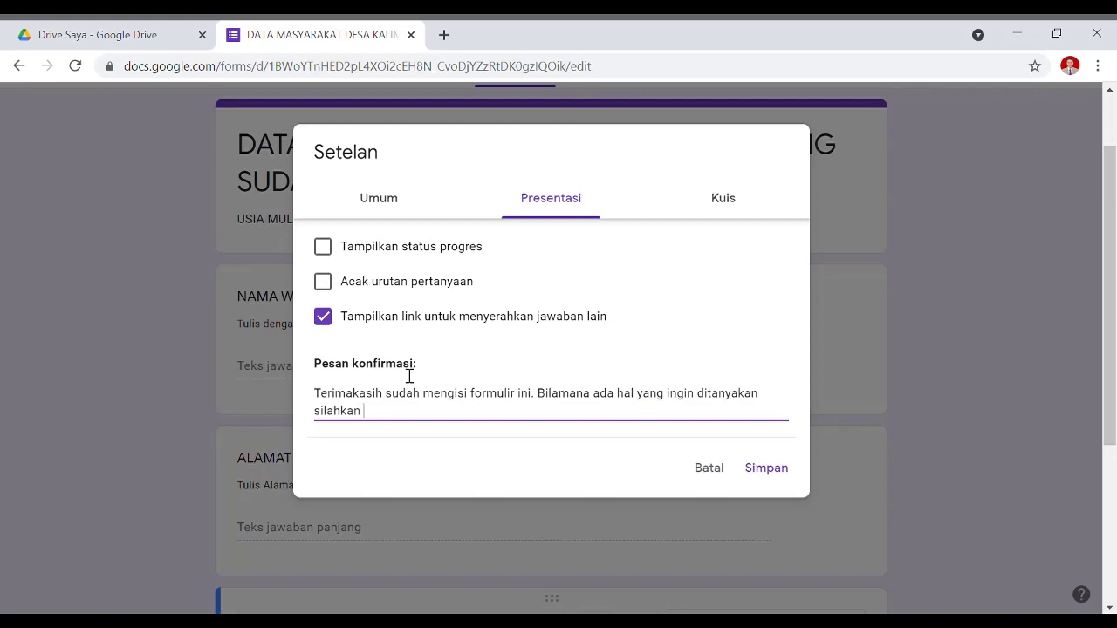
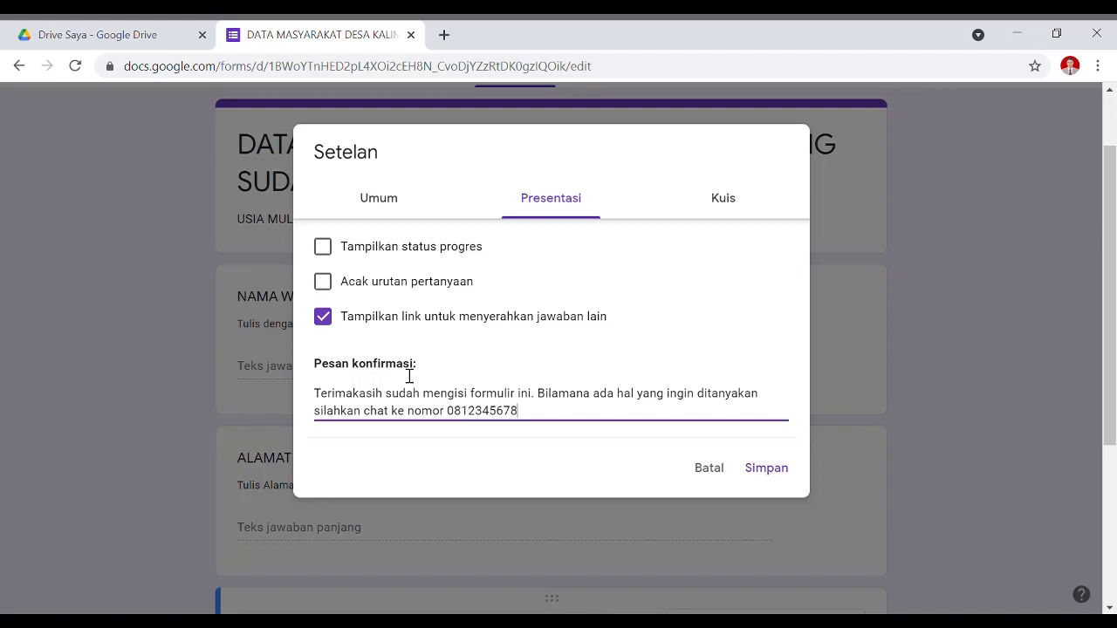
click(766, 471)
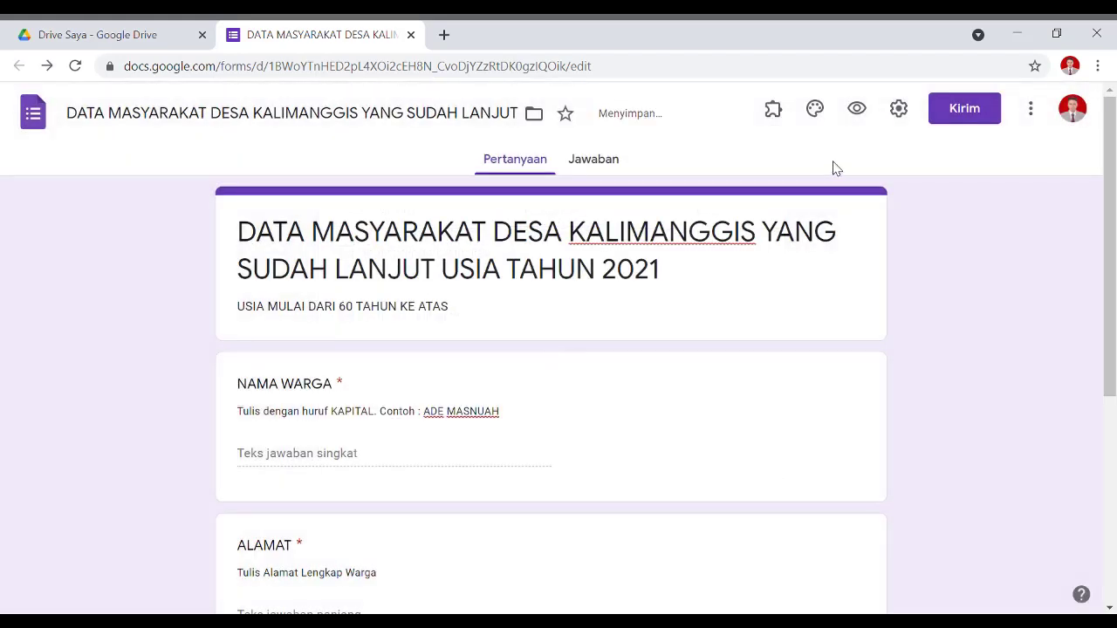
Preview the form and enter a test villager's name, address and phone number.
click(858, 111)
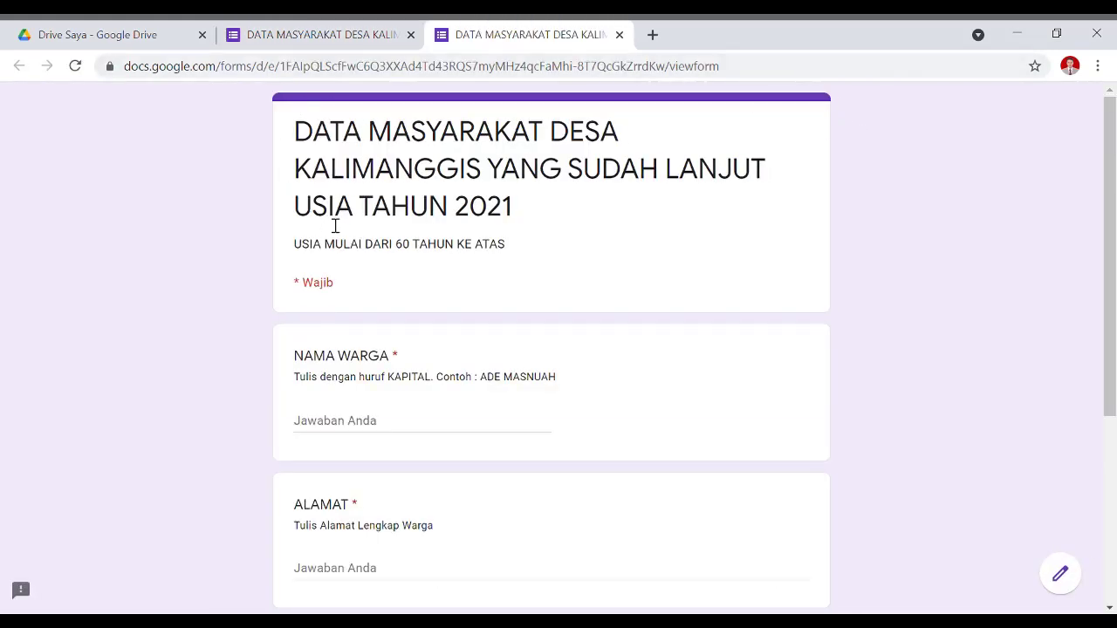
scroll(488, 250, down, 4)
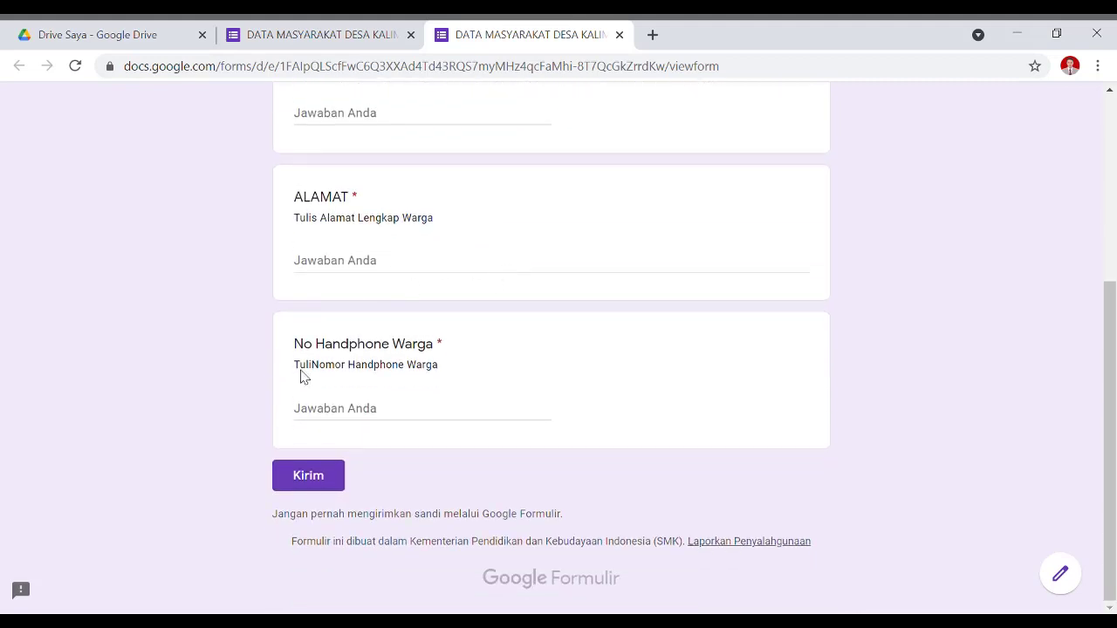
scroll(307, 475, up, 4)
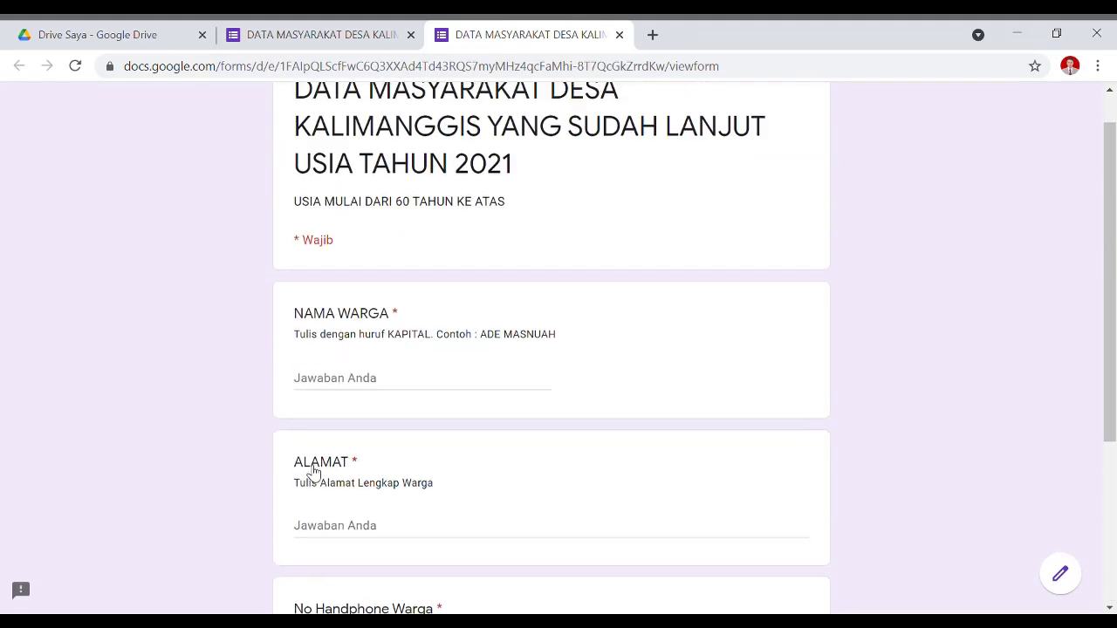
click(370, 422)
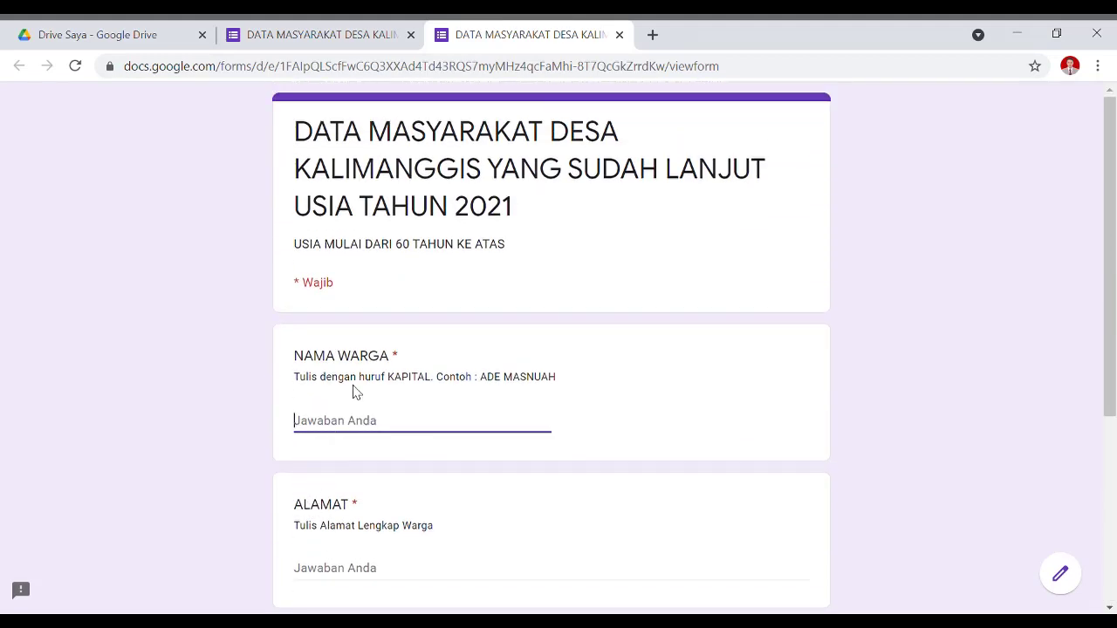
scroll(355, 392, down, 2)
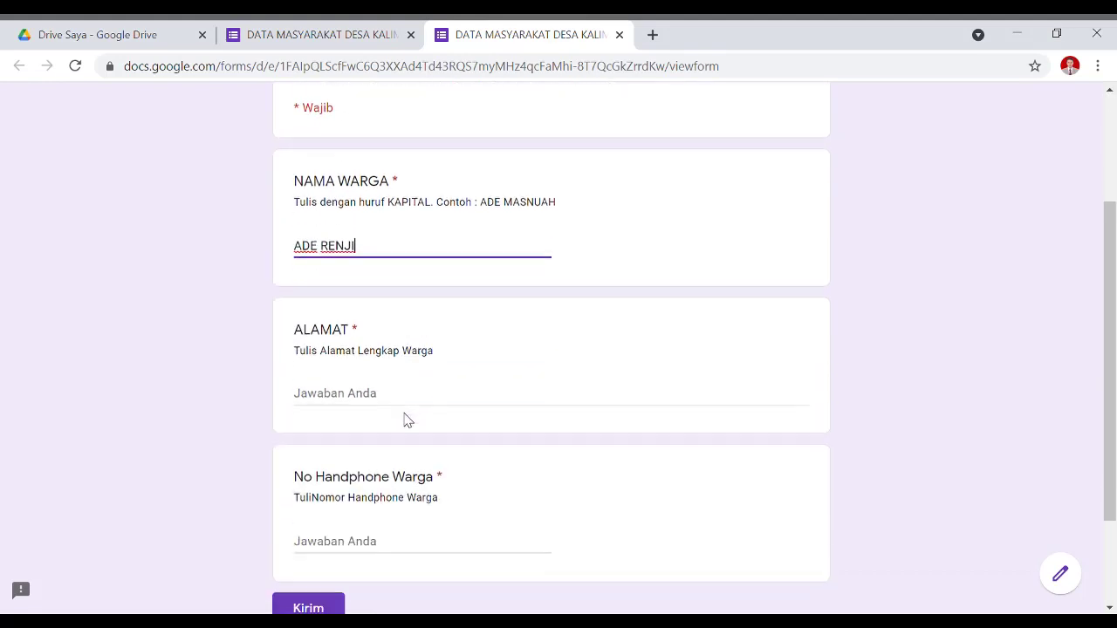
click(416, 401)
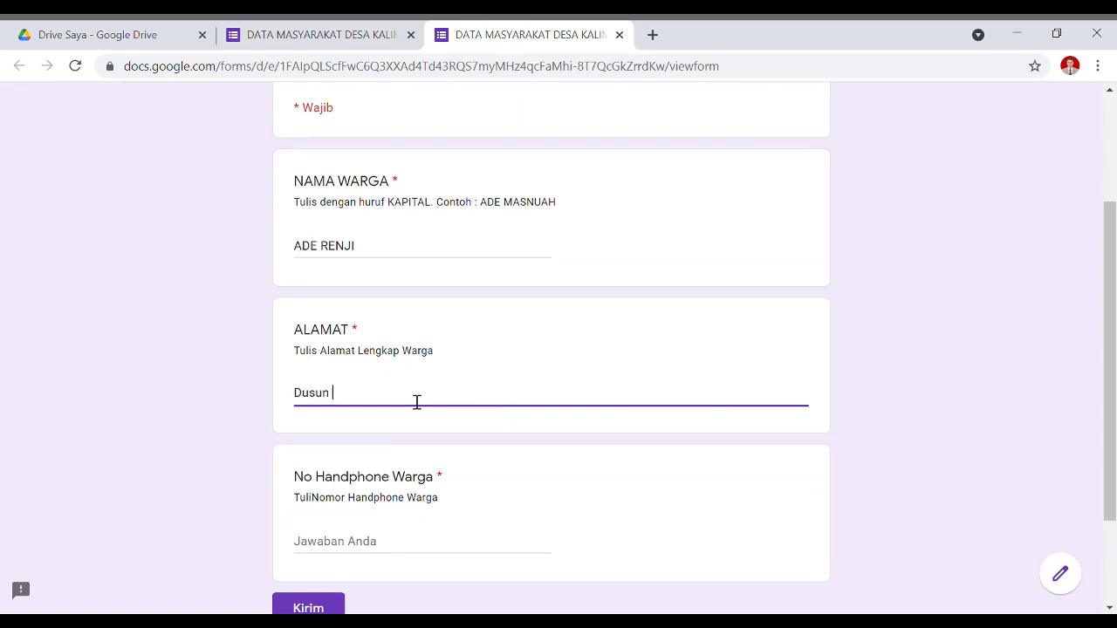
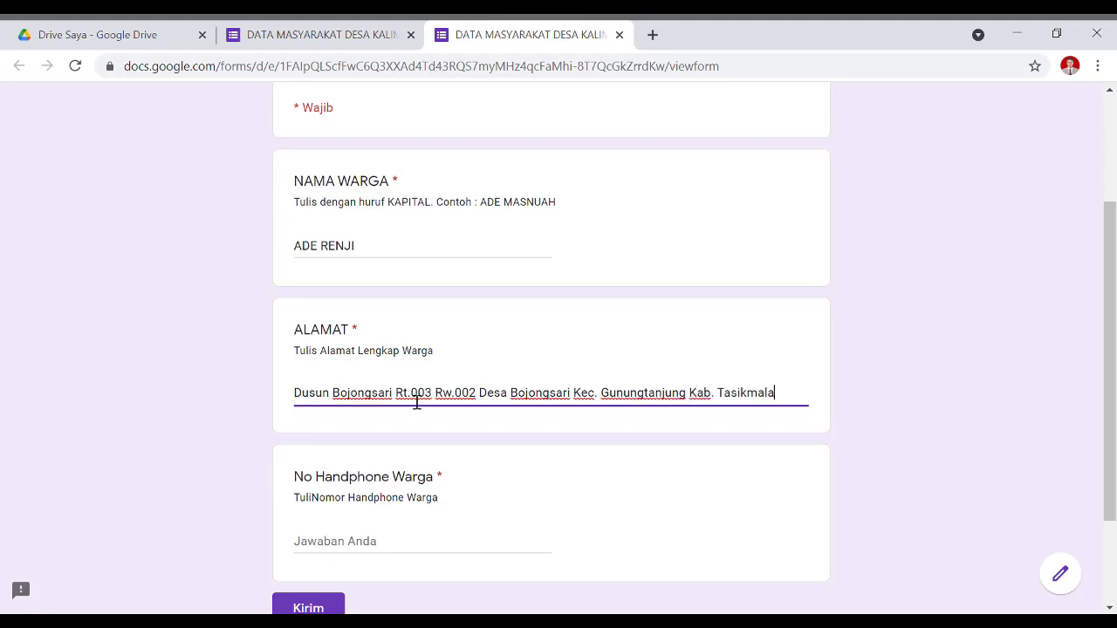
click(330, 547)
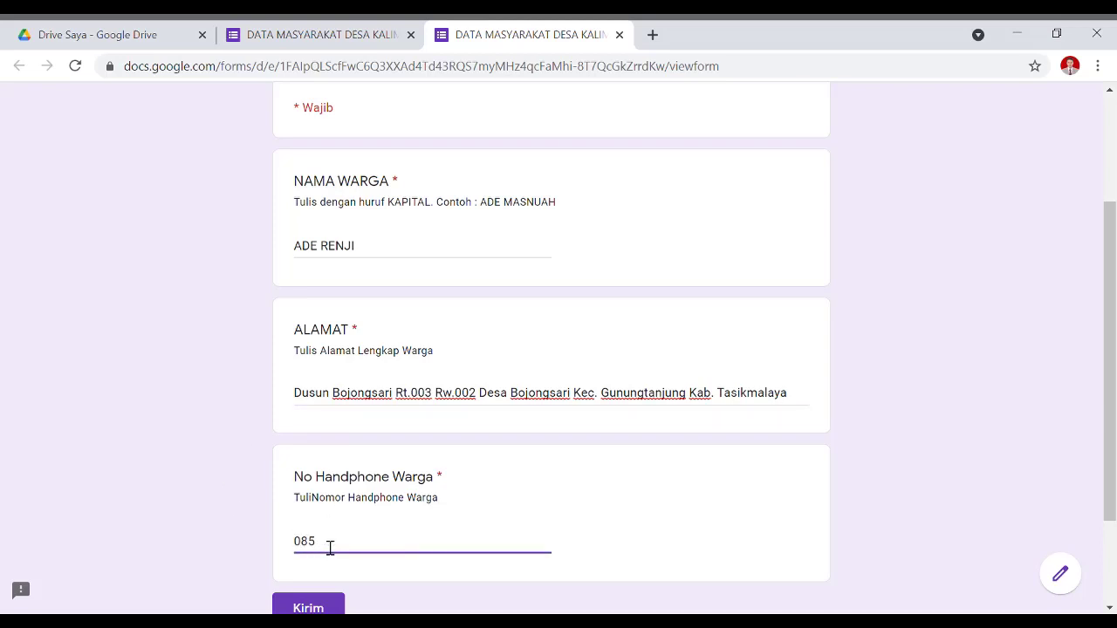
Submit the test response, check the thank-you message, then start a fresh response page.
scroll(451, 521, down, 1)
click(324, 529)
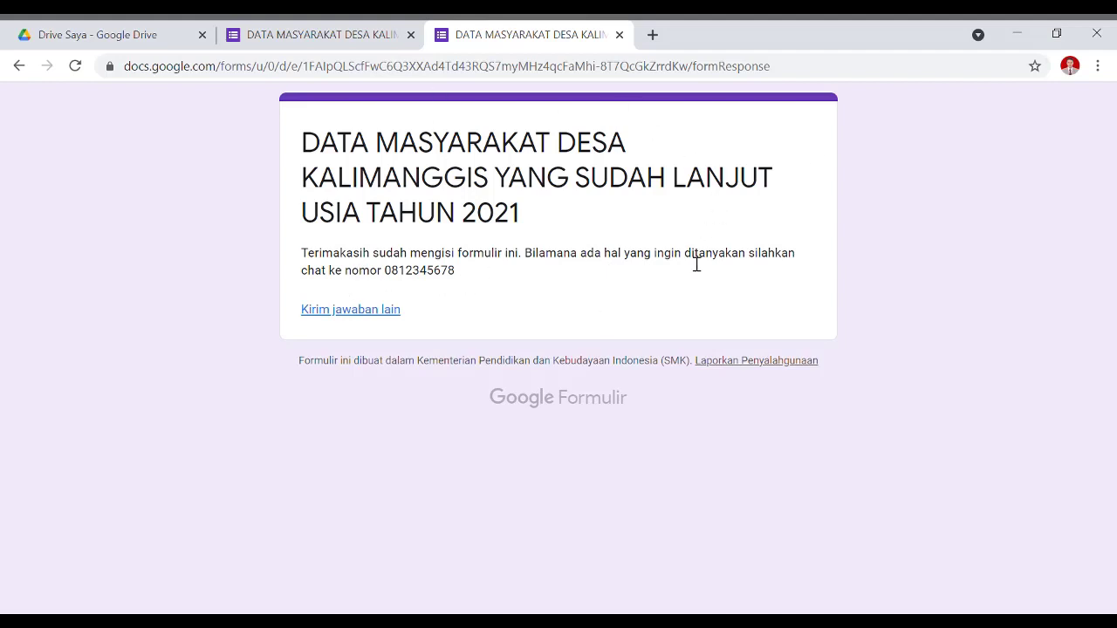
click(351, 311)
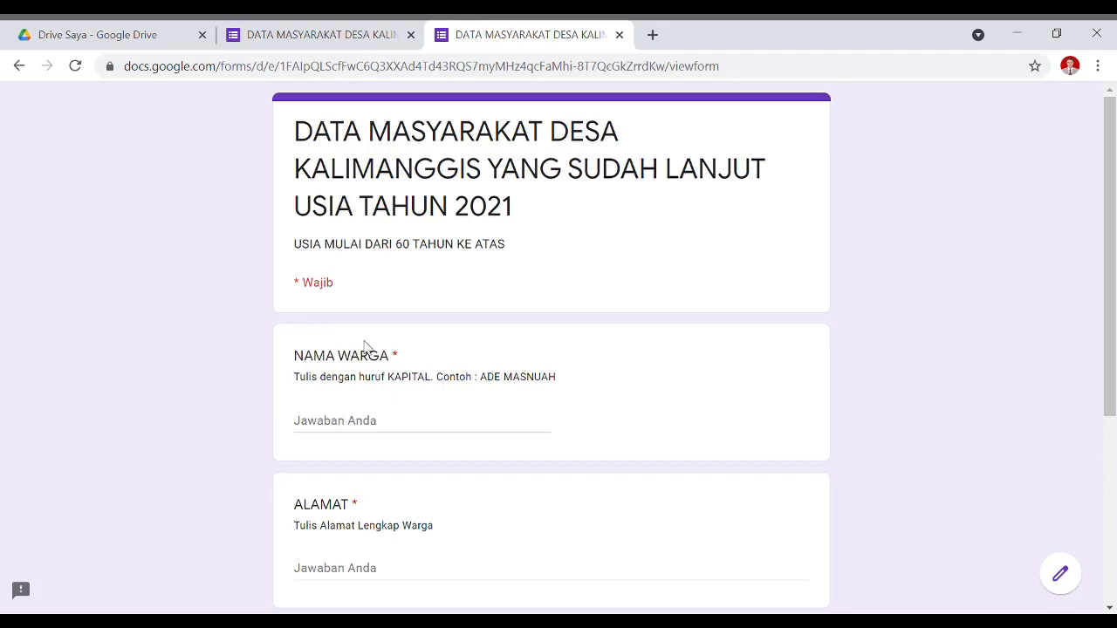
click(18, 67)
Insert the guitar photo as the header, then remove it and reopen the header image chooser.
click(356, 28)
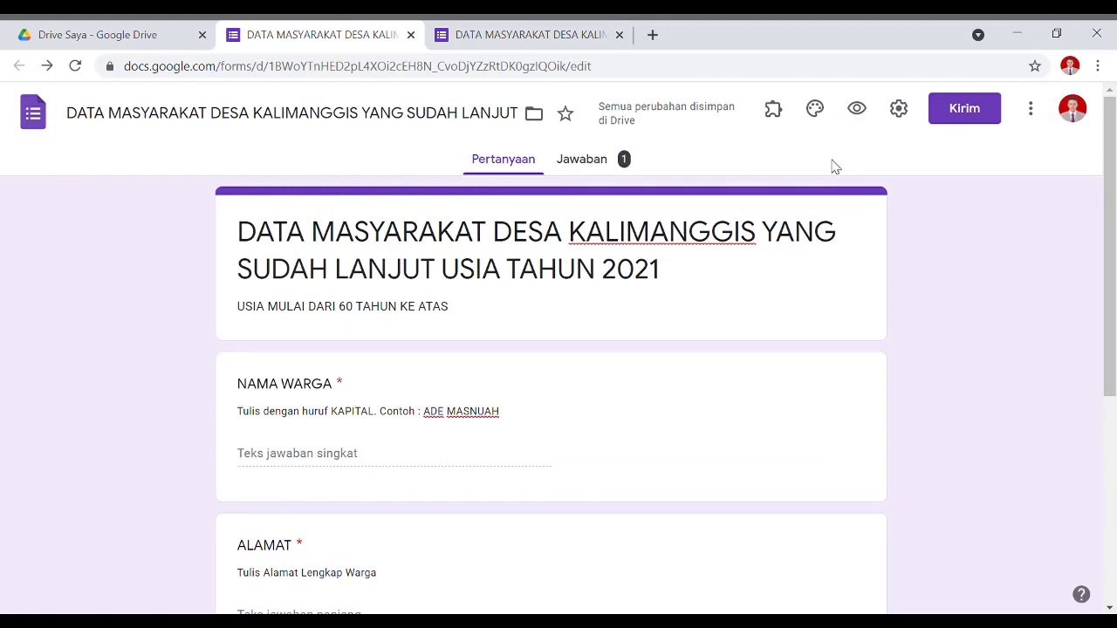
click(814, 112)
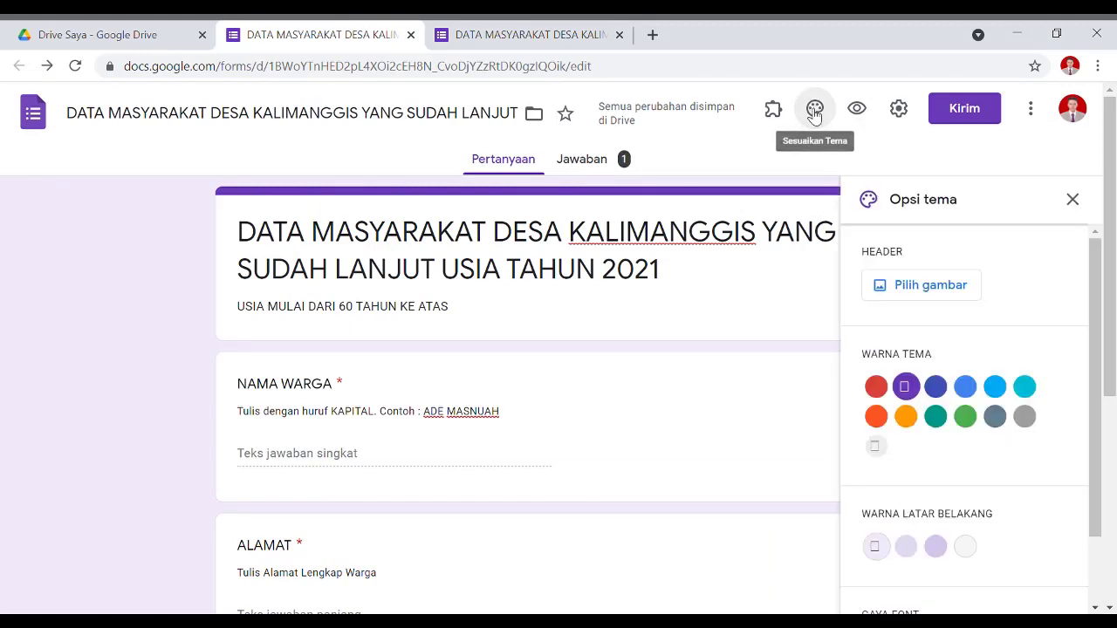
click(957, 295)
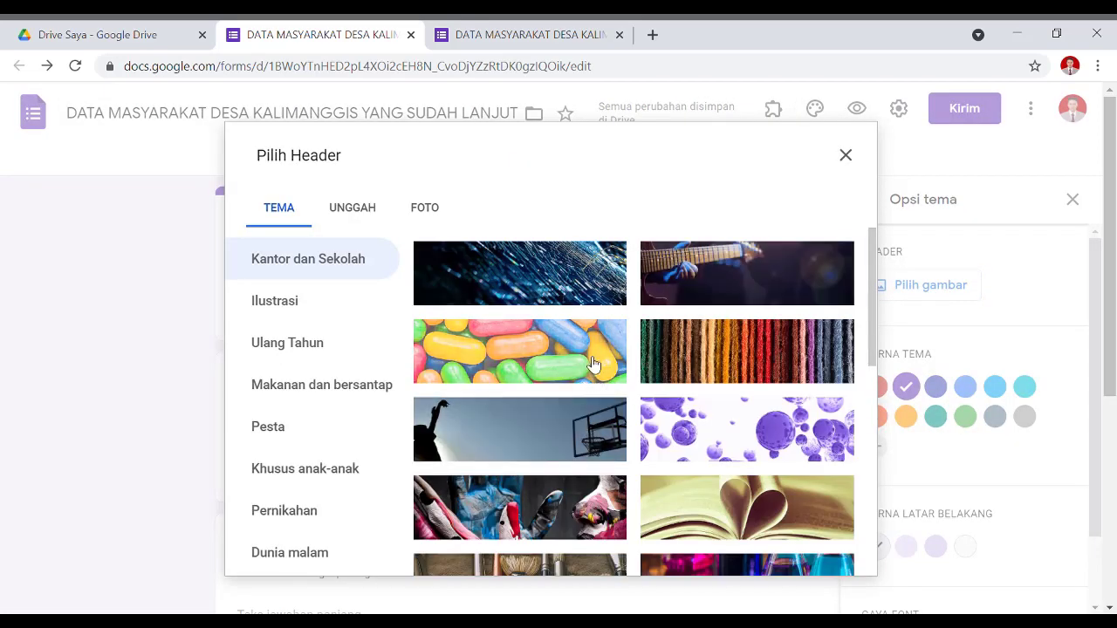
click(756, 295)
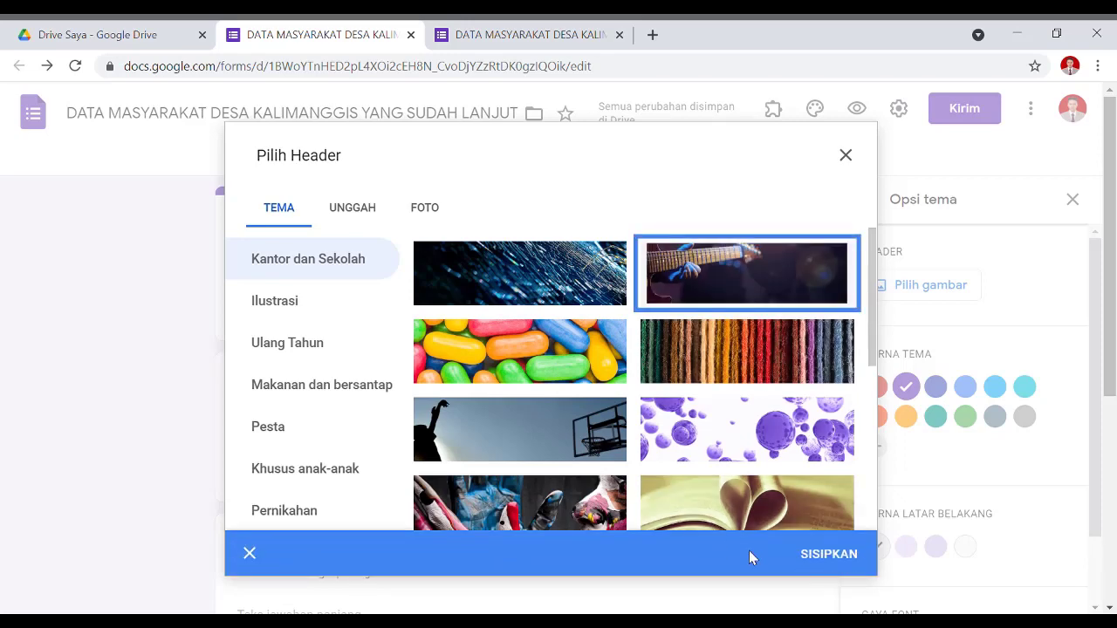
click(827, 553)
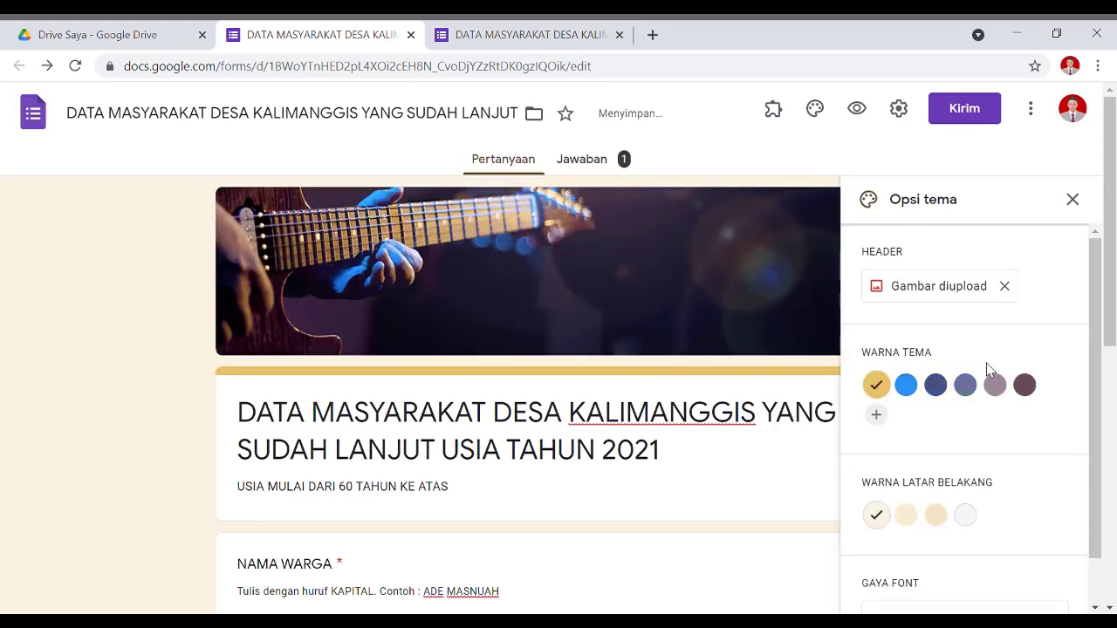
click(1005, 286)
click(962, 297)
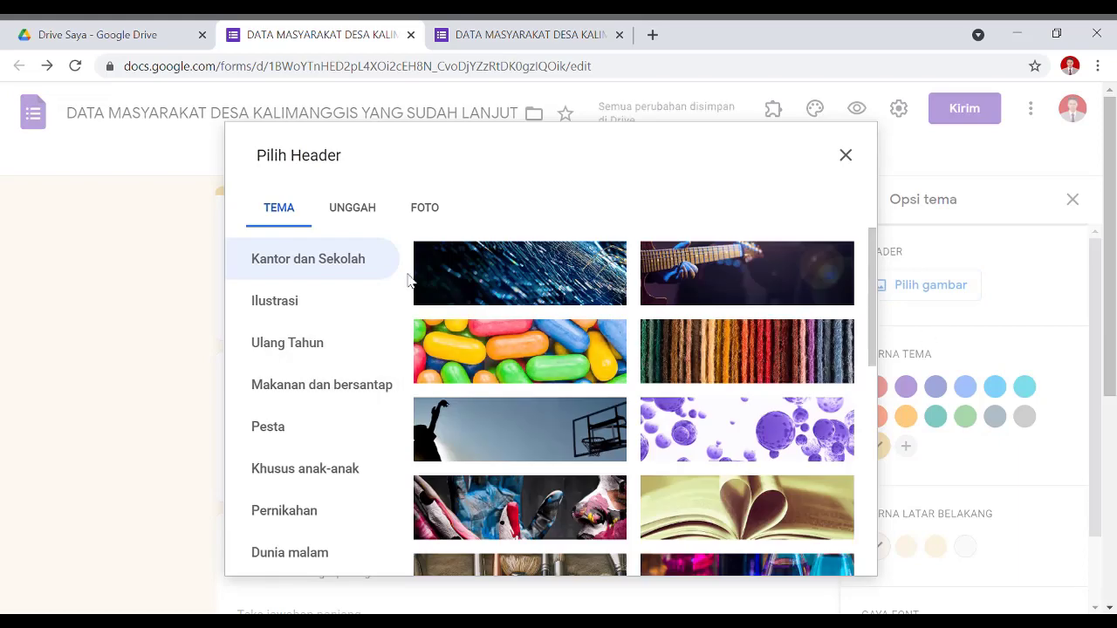
click(347, 212)
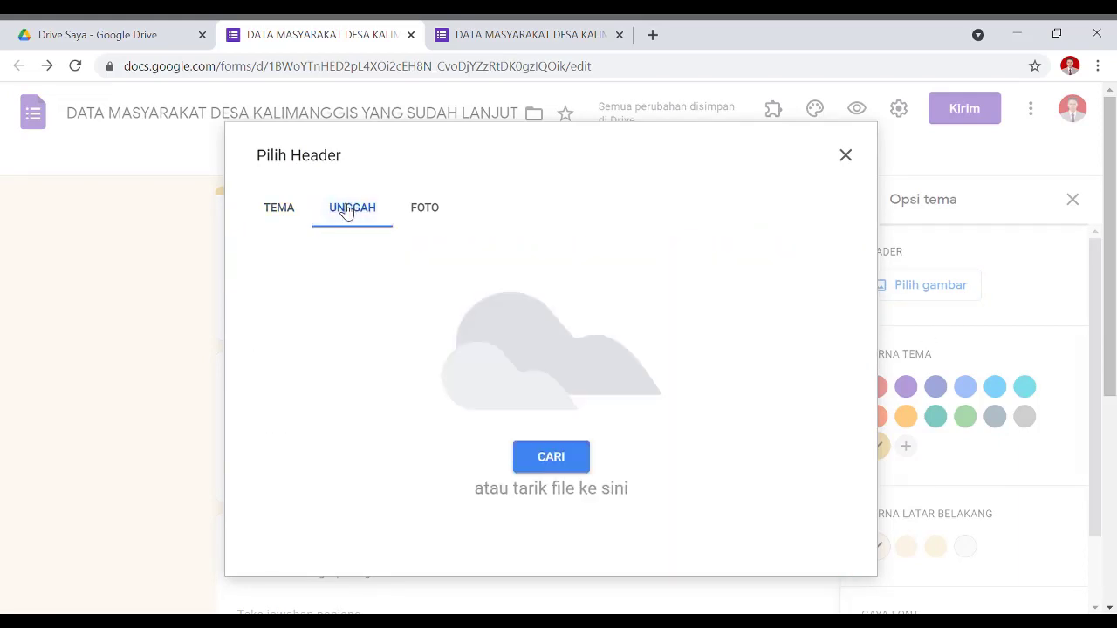
click(423, 212)
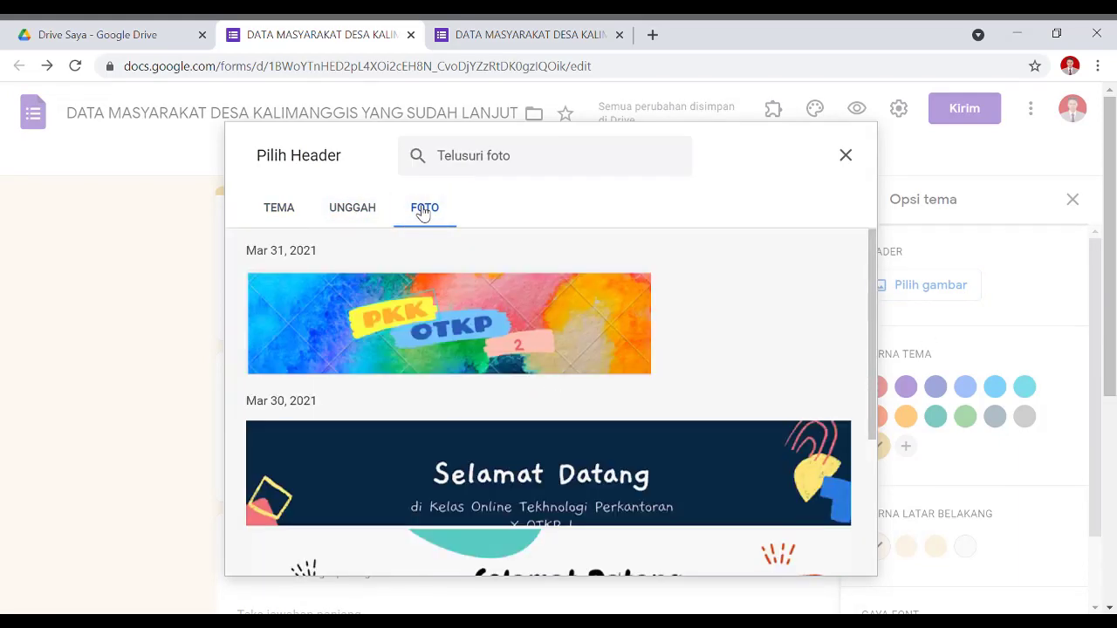
scroll(476, 409, down, 3)
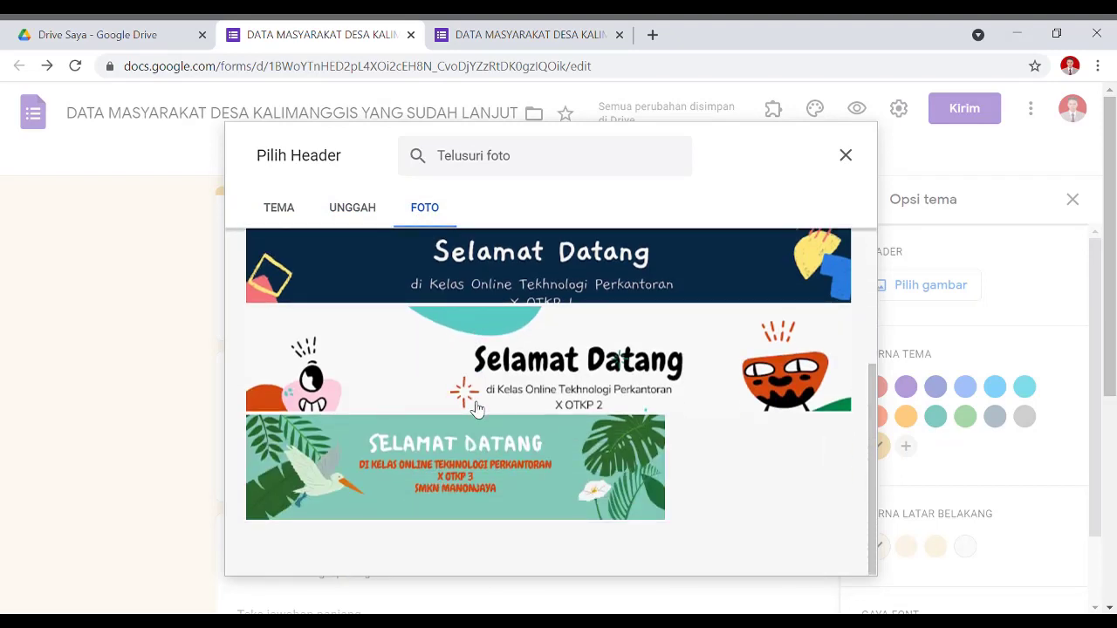
scroll(476, 409, up, 5)
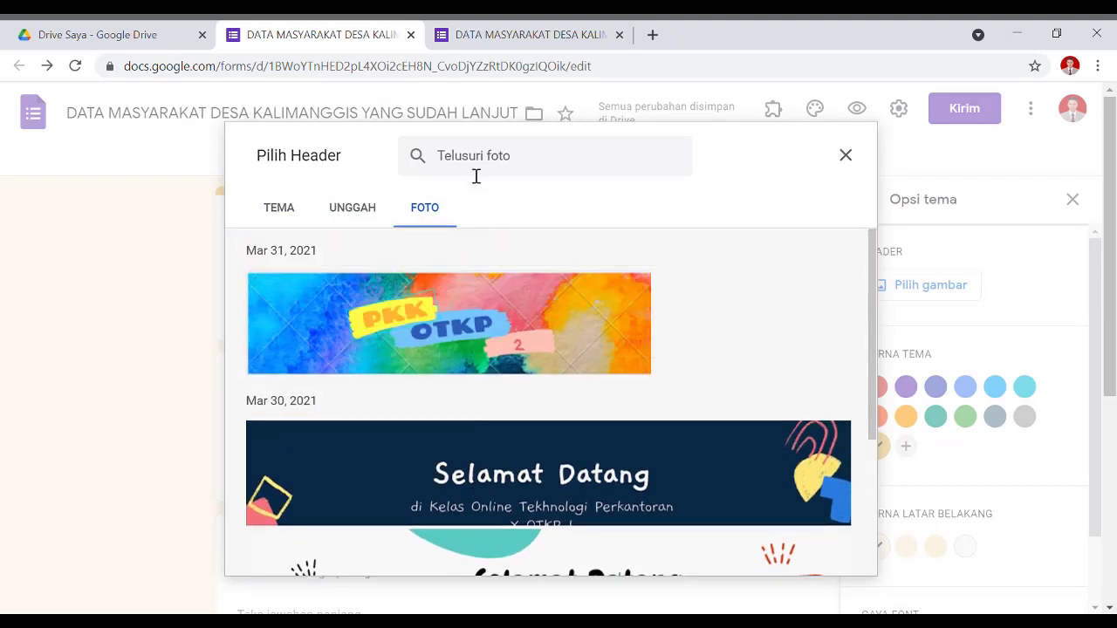
click(480, 161)
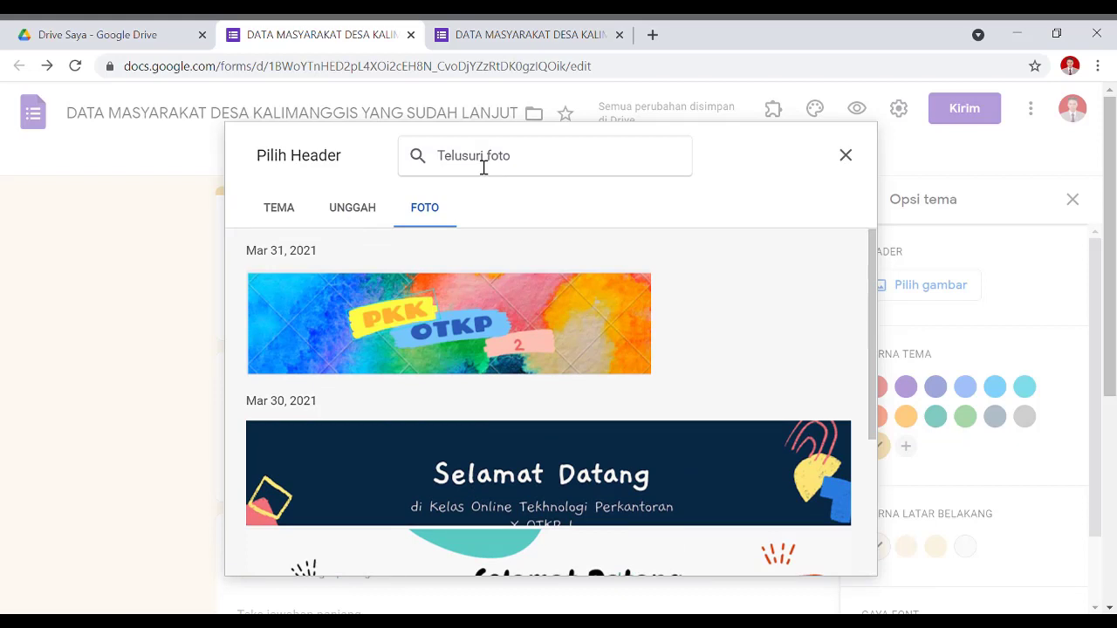
text(desa)
key(Return)
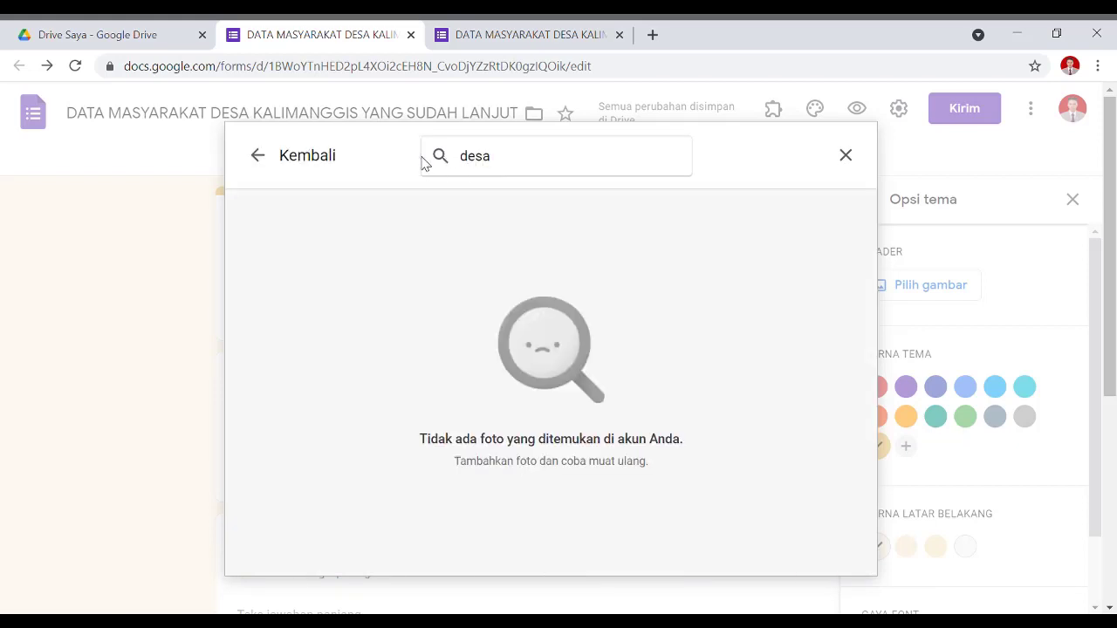
drag(502, 163, 429, 162)
key(BackSpace)
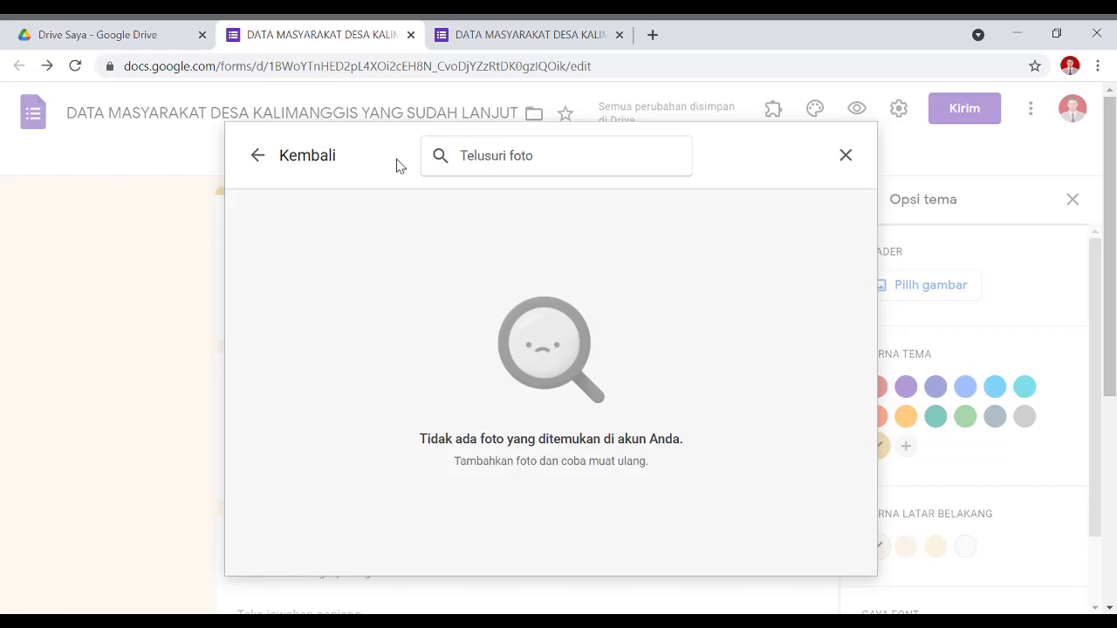
click(257, 157)
click(363, 209)
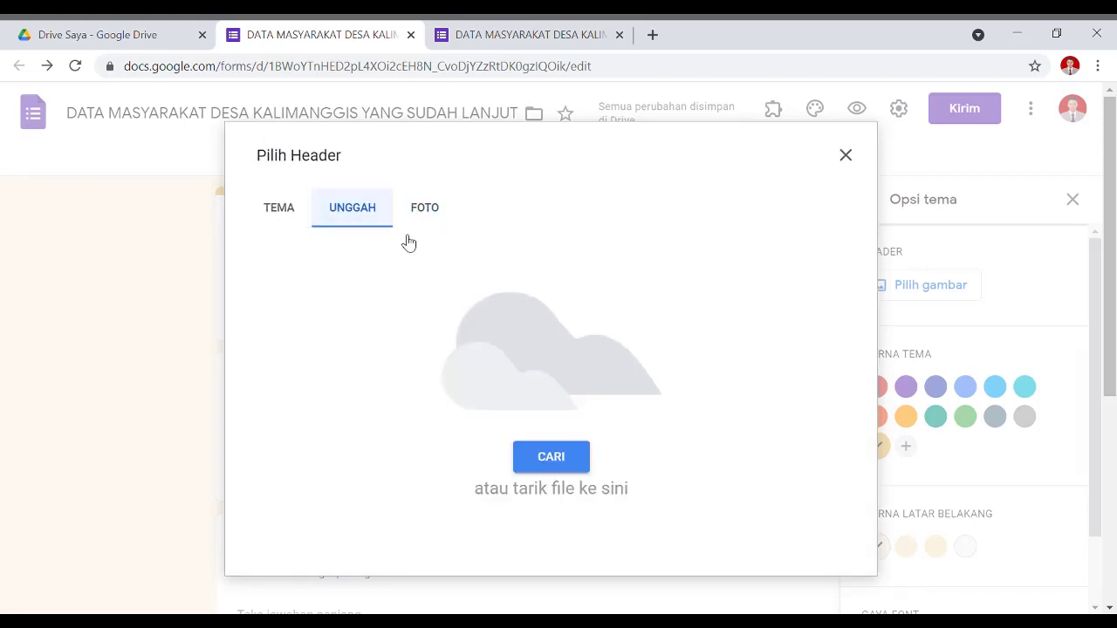
click(553, 461)
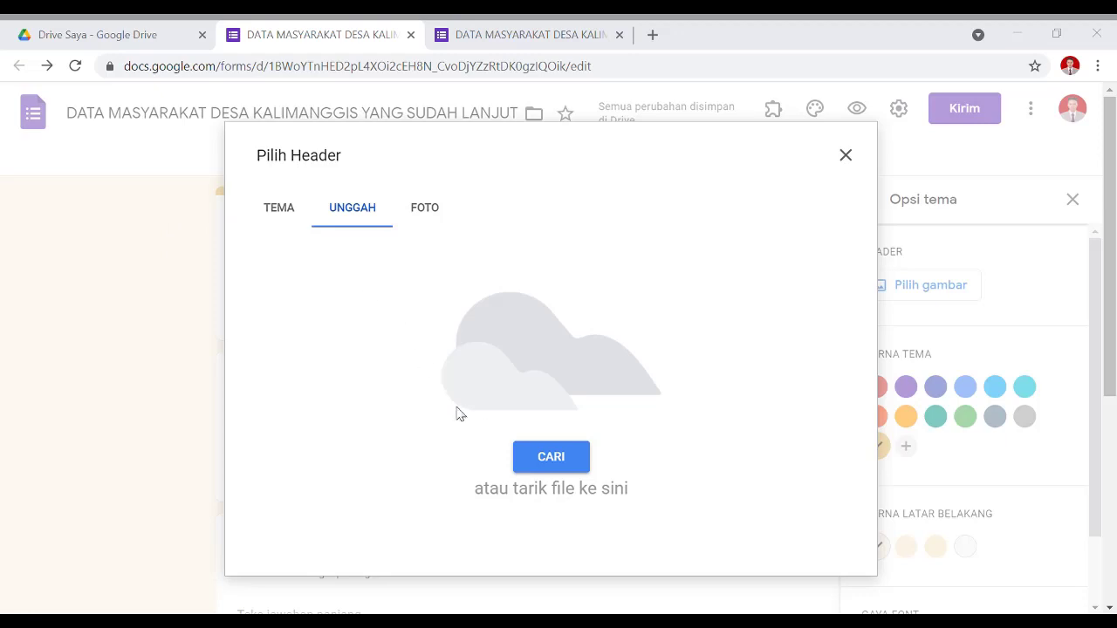
click(281, 214)
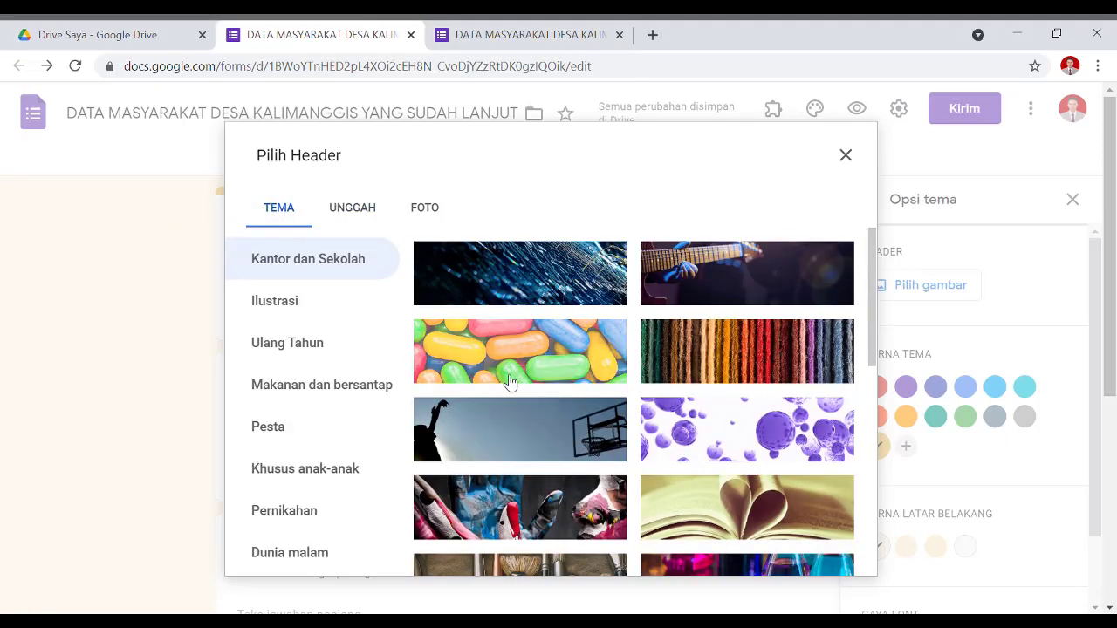
Browse the header image categories, from Dunia malam through to Kantor dan Sekolah.
scroll(524, 397, down, 2)
scroll(672, 335, down, 10)
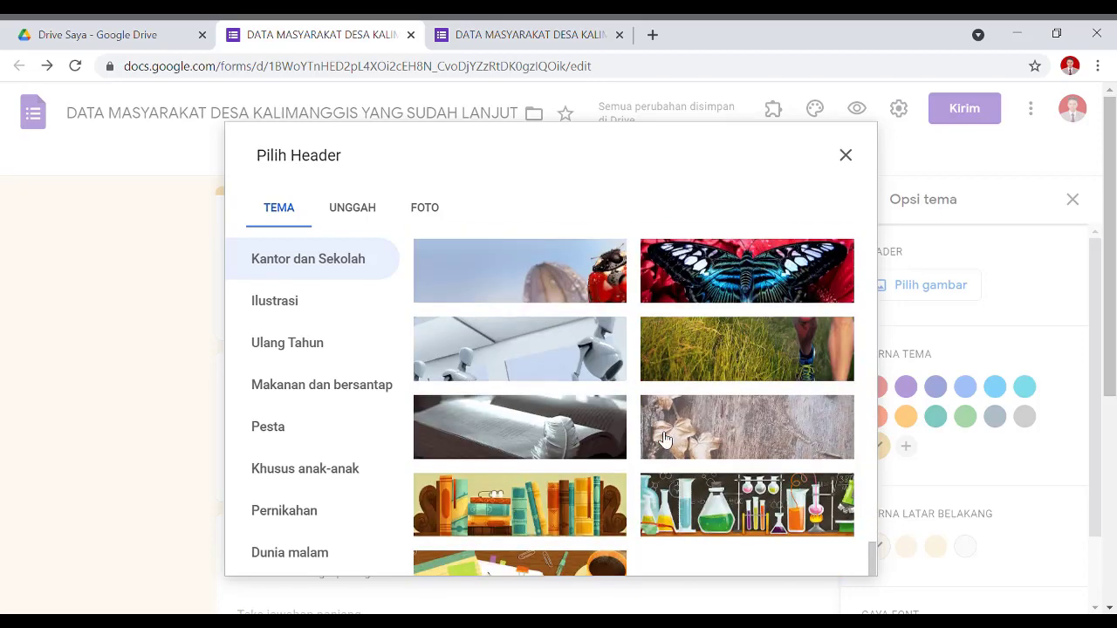
scroll(326, 224, up, 3)
scroll(326, 302, down, 3)
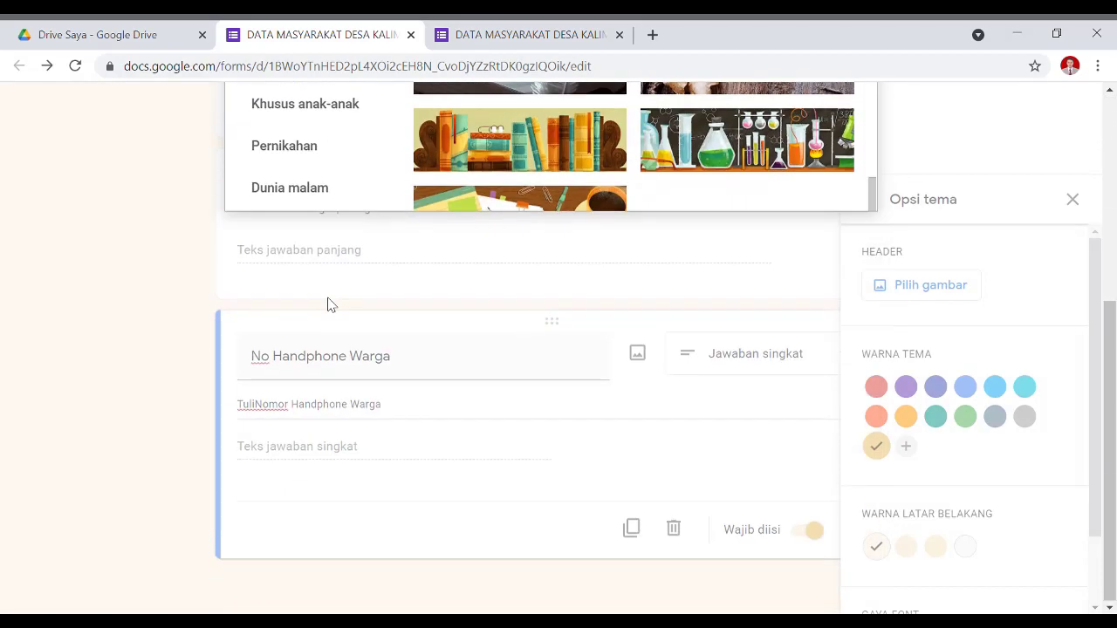
scroll(331, 309, up, 2)
click(345, 372)
scroll(339, 349, up, 2)
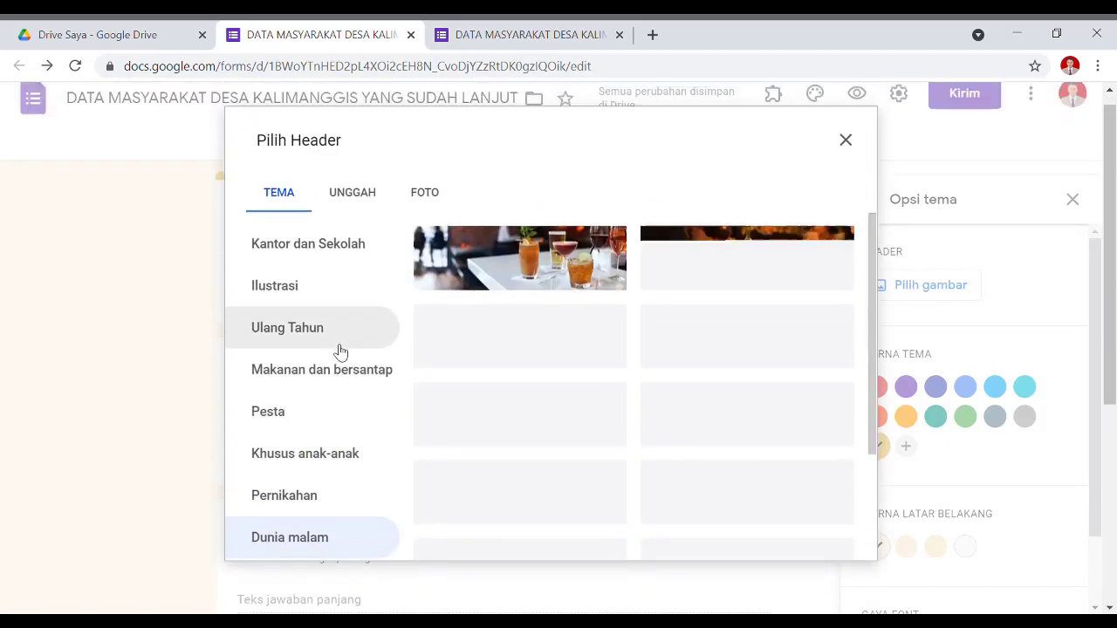
click(315, 512)
click(329, 454)
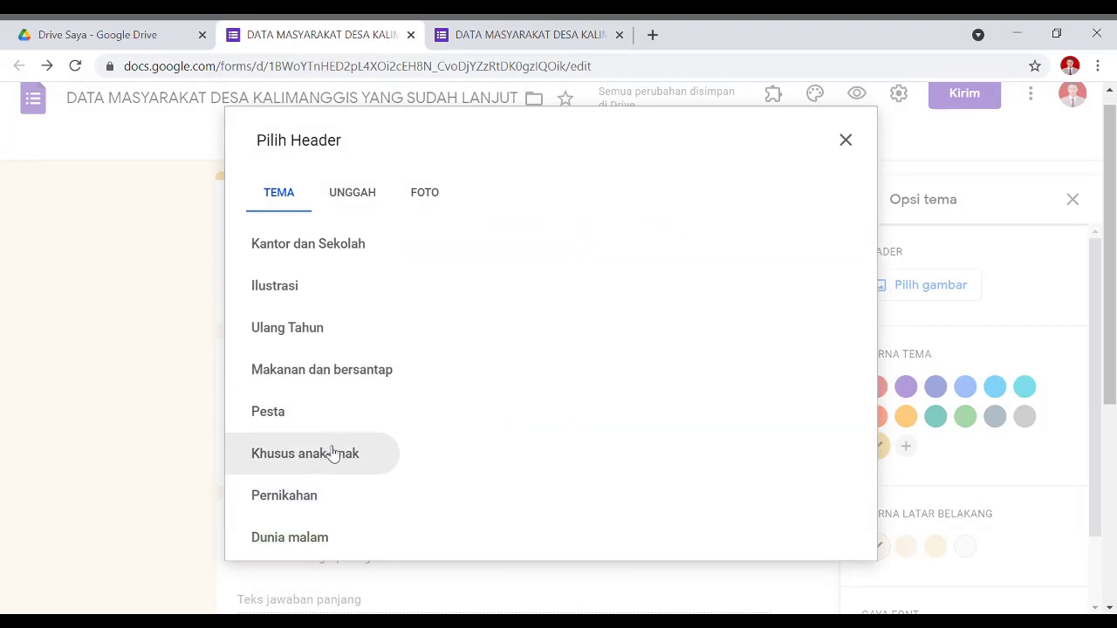
click(328, 414)
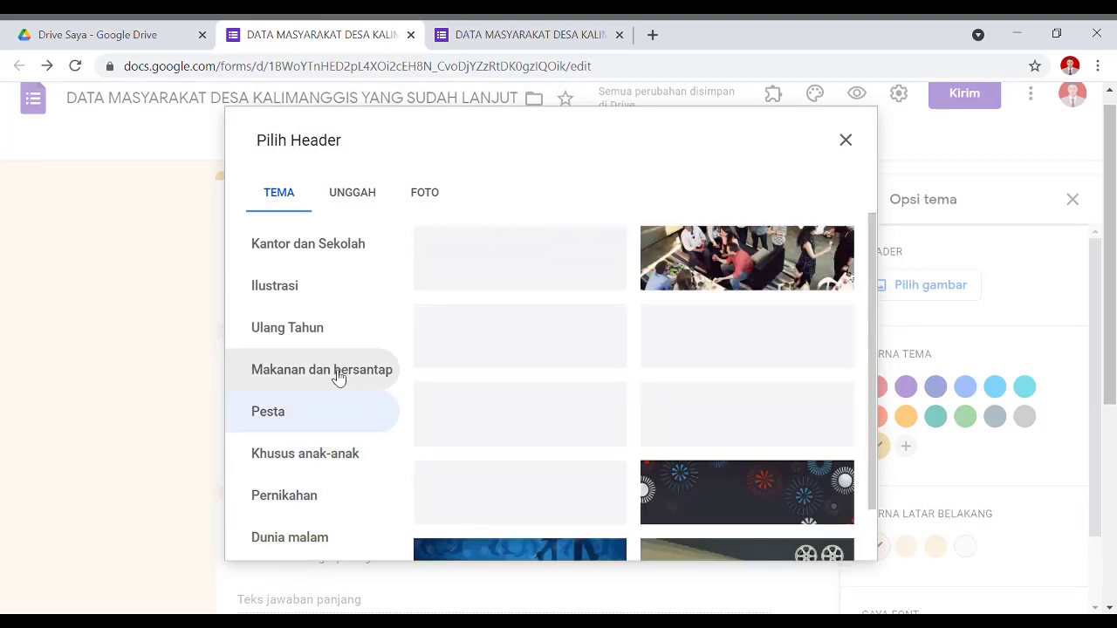
click(338, 373)
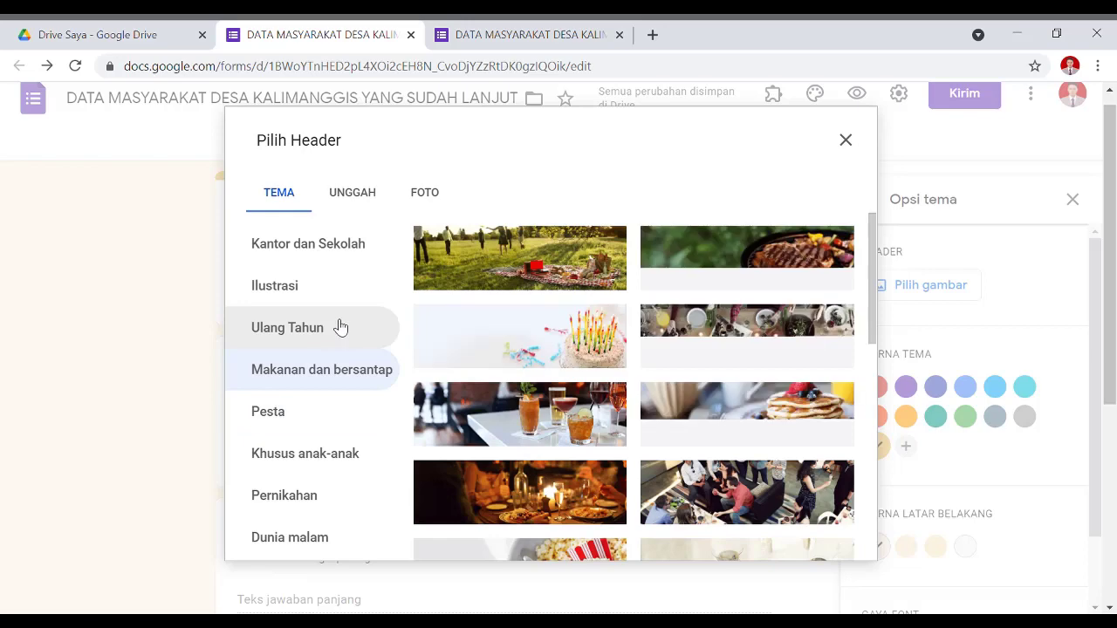
click(341, 337)
click(329, 302)
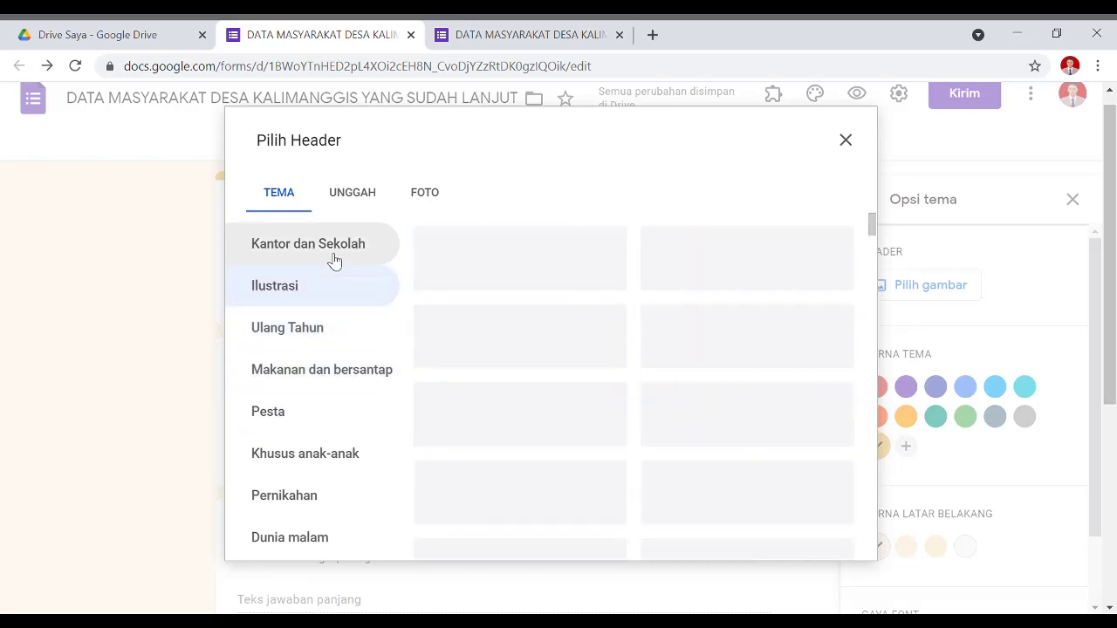
click(331, 257)
Insert the heart-shaped open-book photo as the header and close the extra form tab.
scroll(591, 417, down, 2)
scroll(851, 326, up, 1)
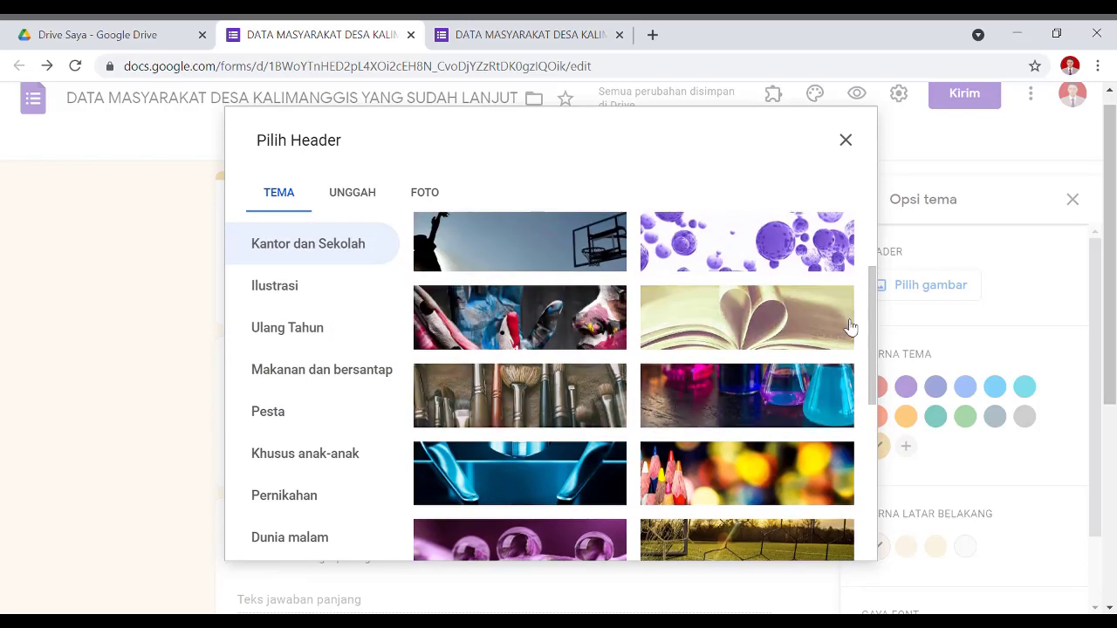
click(851, 326)
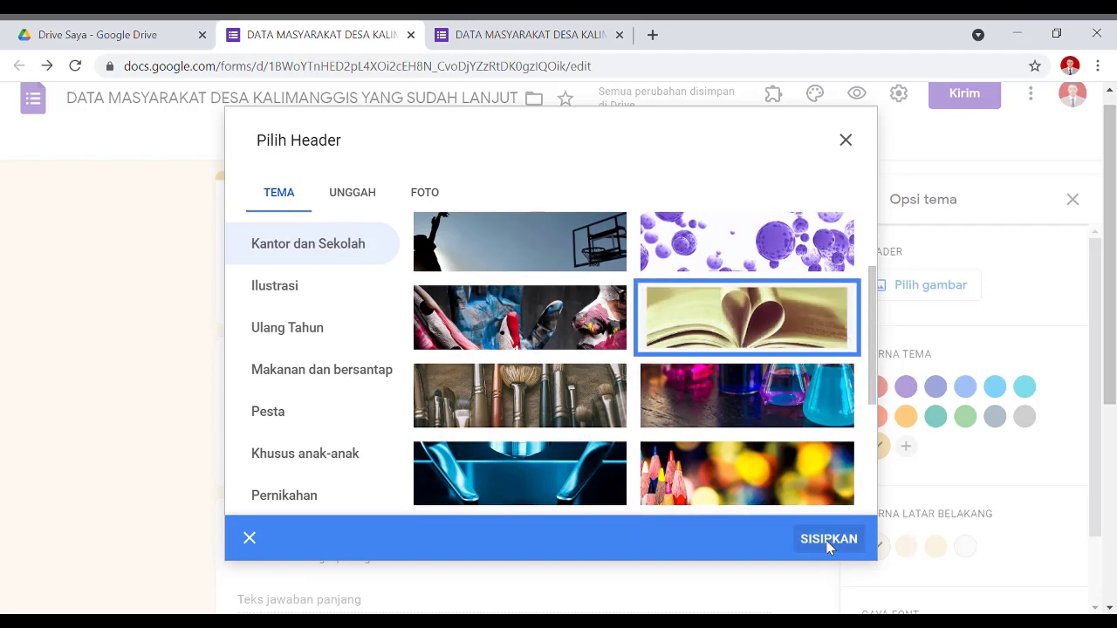
click(828, 543)
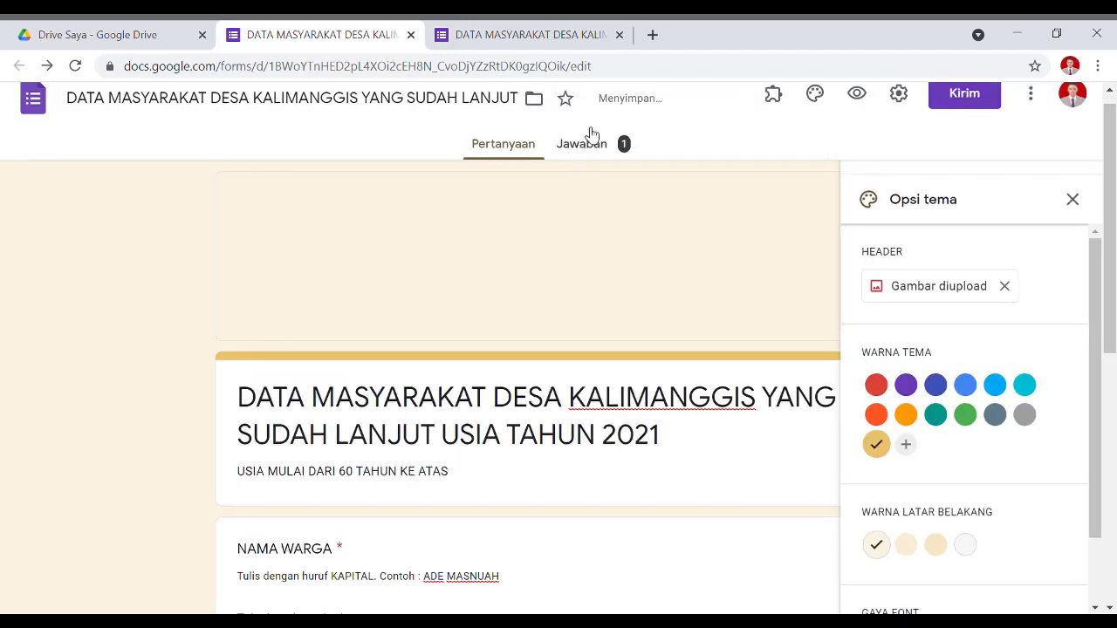
click(618, 35)
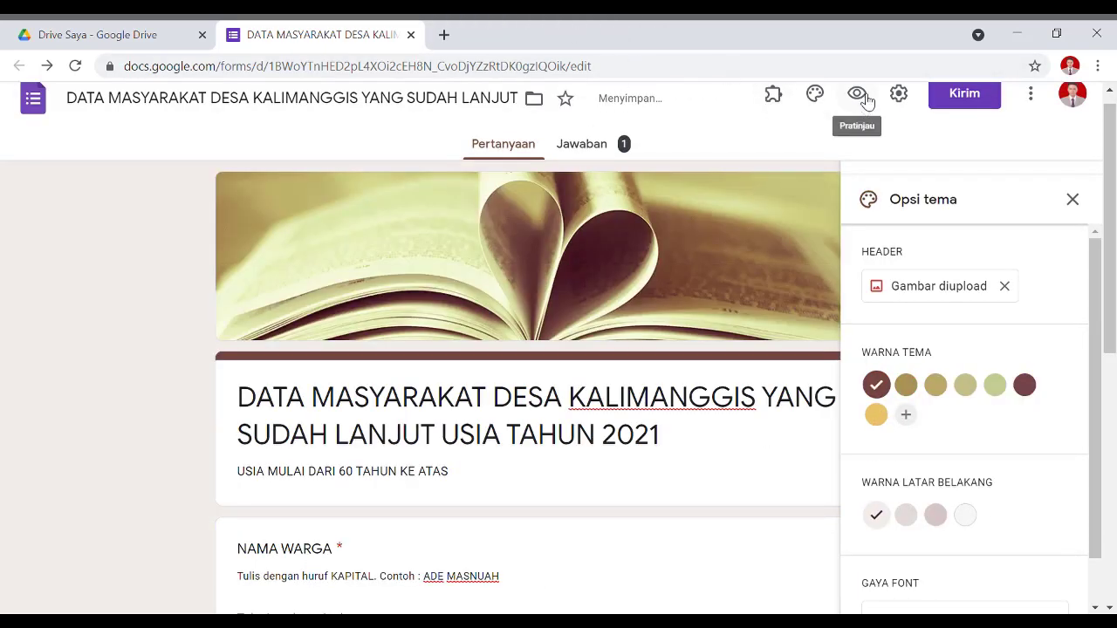
Preview the form, scrolling past the open-book header to the NAMA WARGA, ALAMAT and phone questions.
click(857, 93)
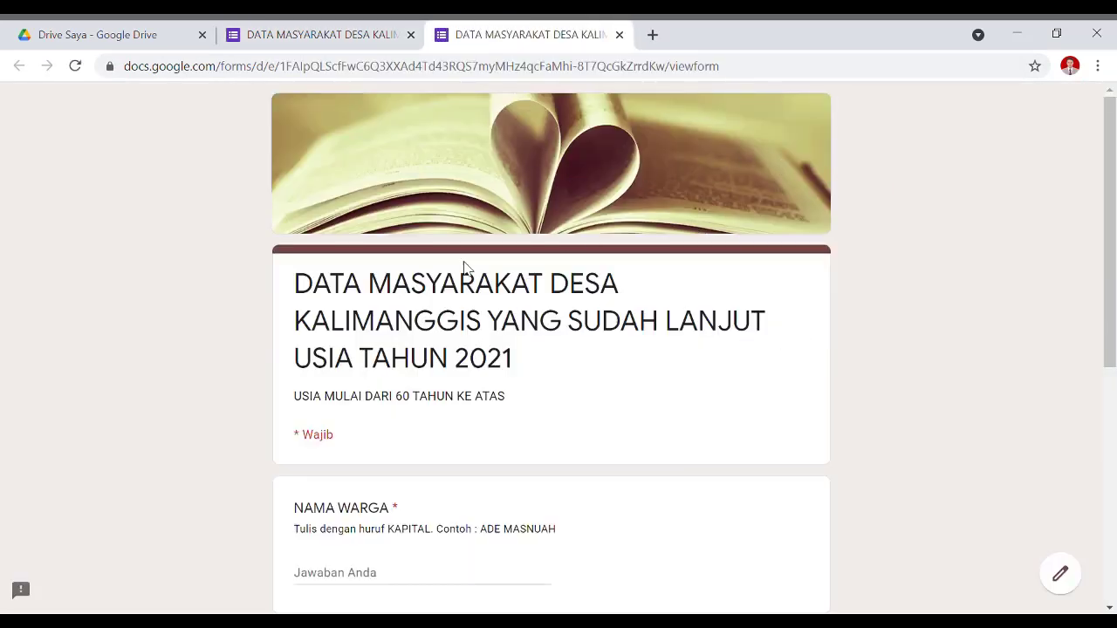
scroll(650, 389, down, 5)
scroll(658, 397, up, 5)
scroll(532, 378, down, 5)
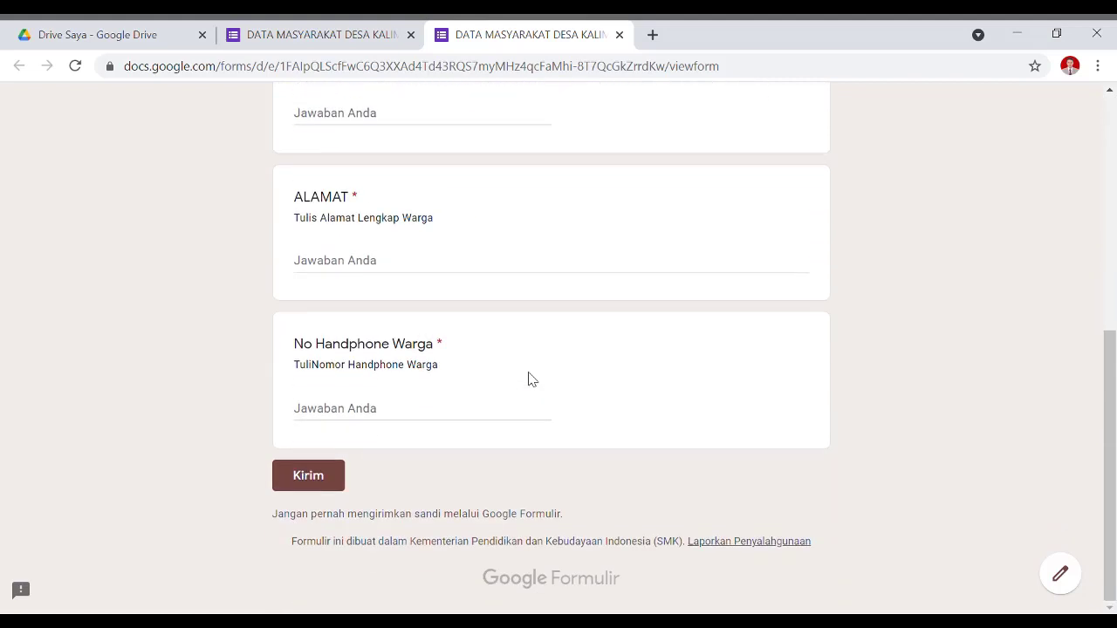
scroll(532, 379, up, 5)
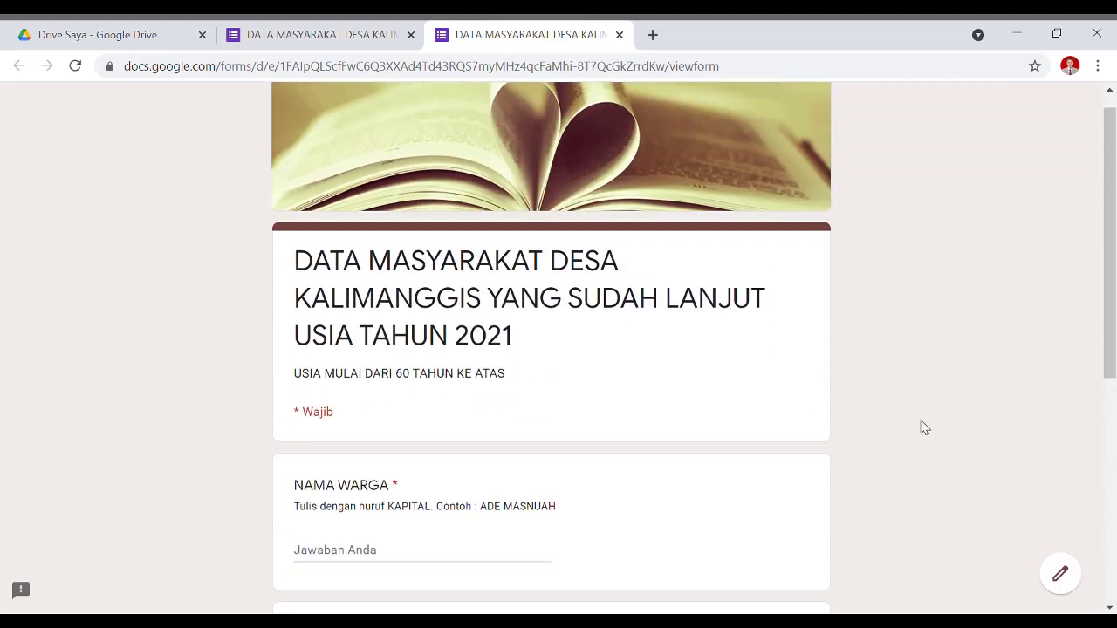
scroll(602, 393, down, 3)
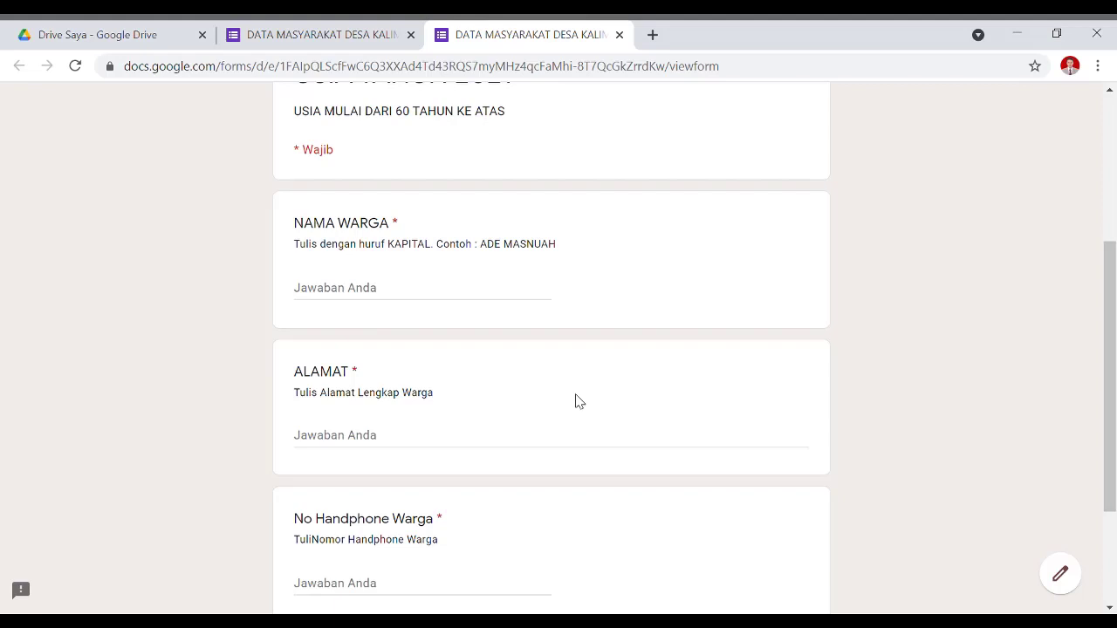
scroll(576, 349, up, 3)
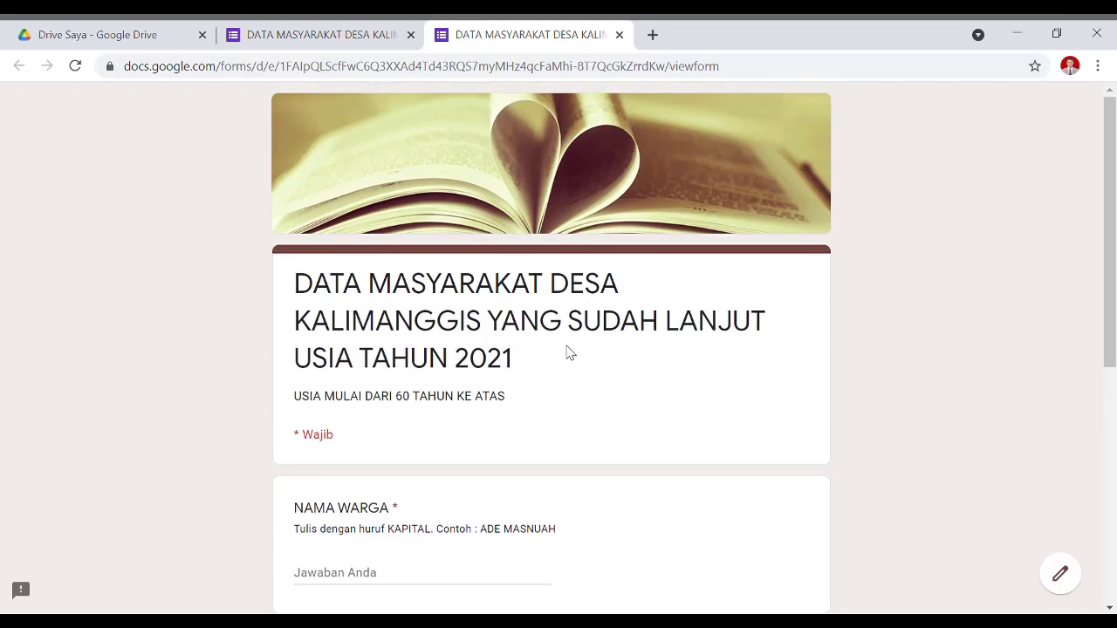